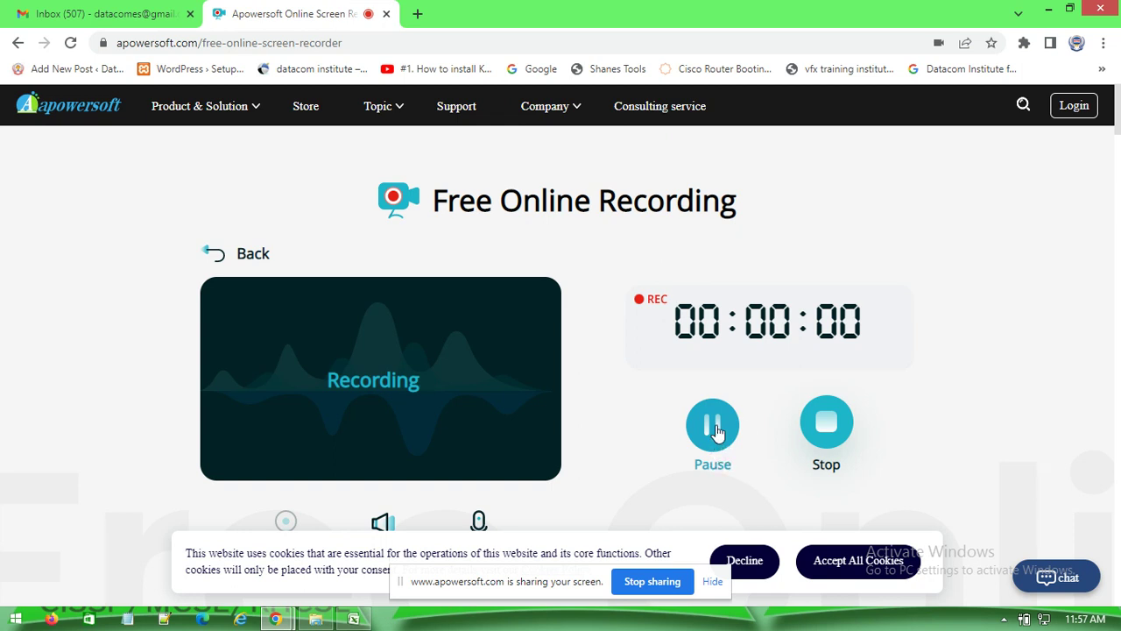
# Minimize the browser, refresh the desktop, and bring the Excel sales workbook to the front.
pyautogui.click(1053, 12)
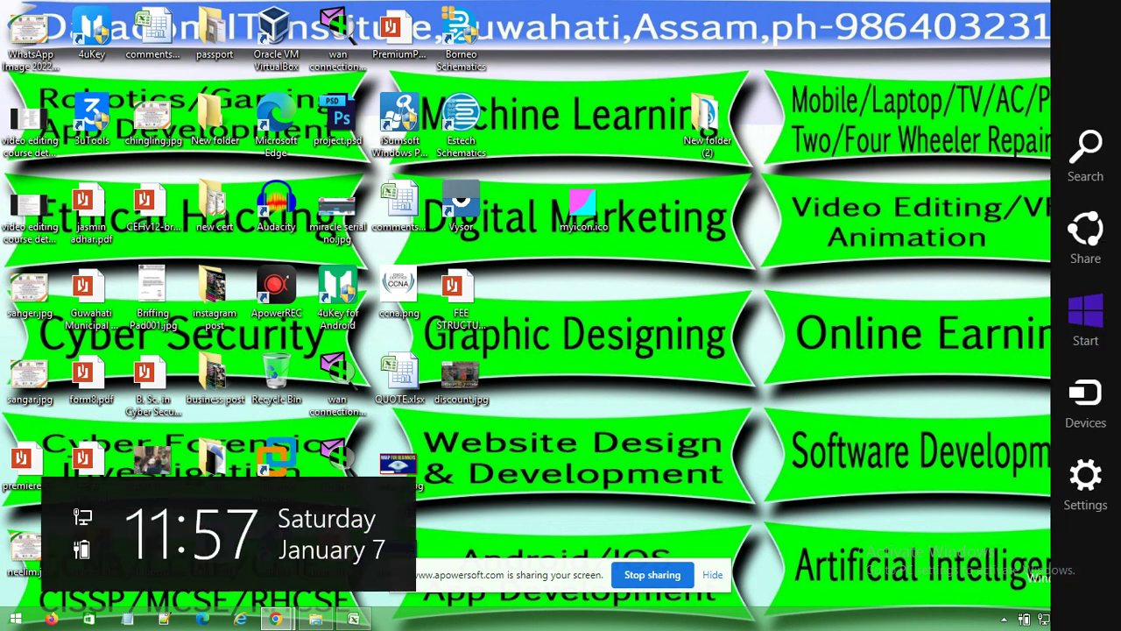
pyautogui.rightClick(761, 321)
pyautogui.click(803, 365)
pyautogui.moveTo(353, 619)
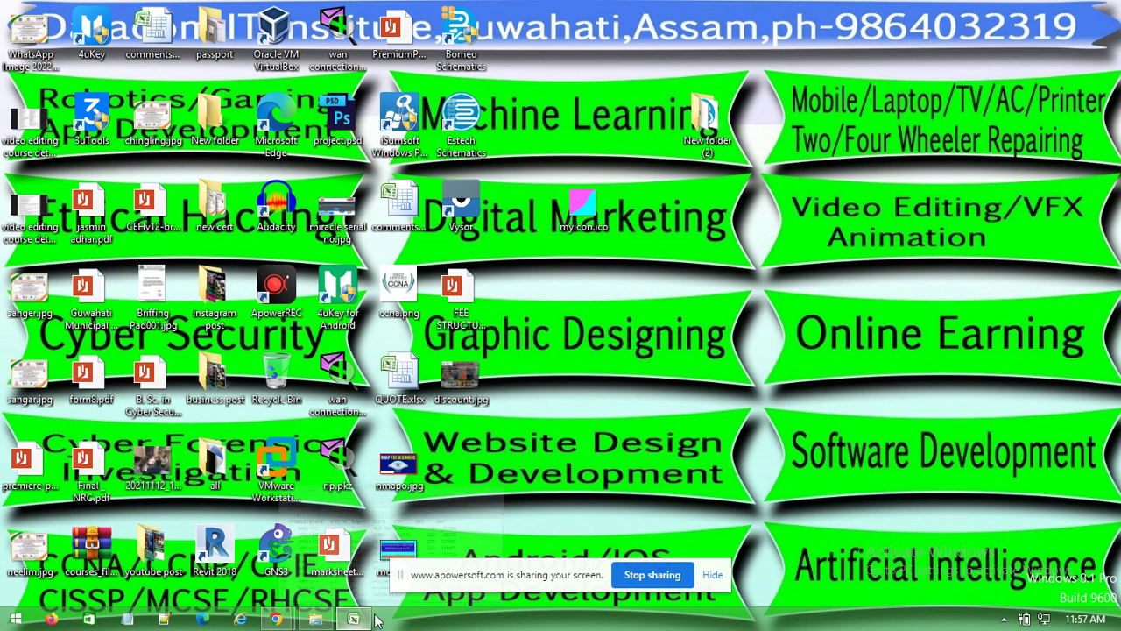
pyautogui.click(368, 618)
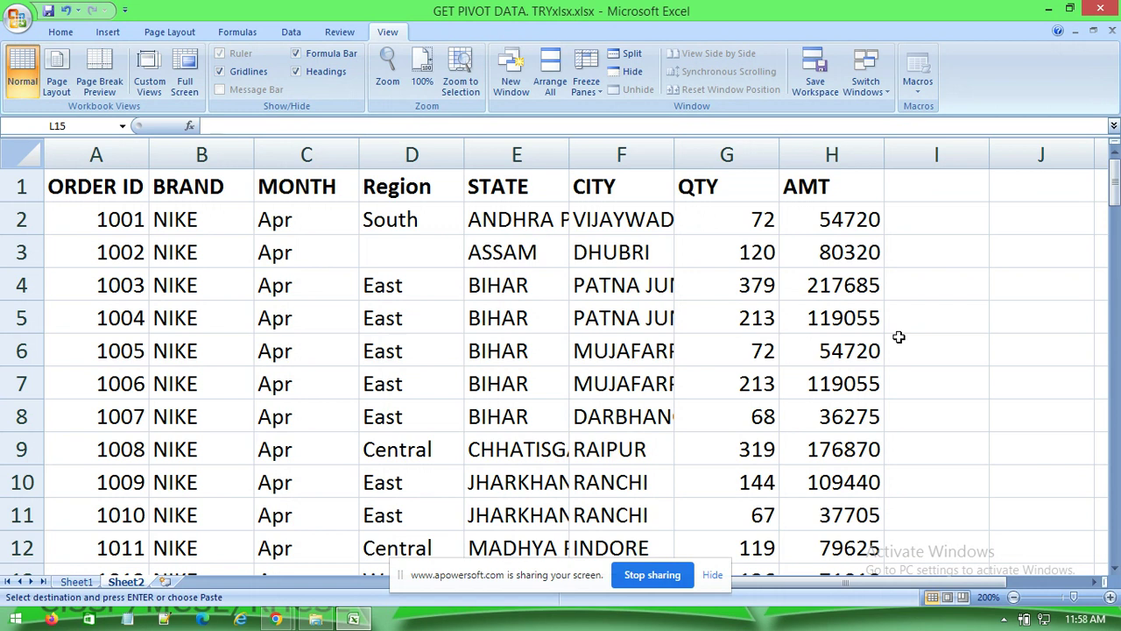
pyautogui.scroll(-3, 919, 329)
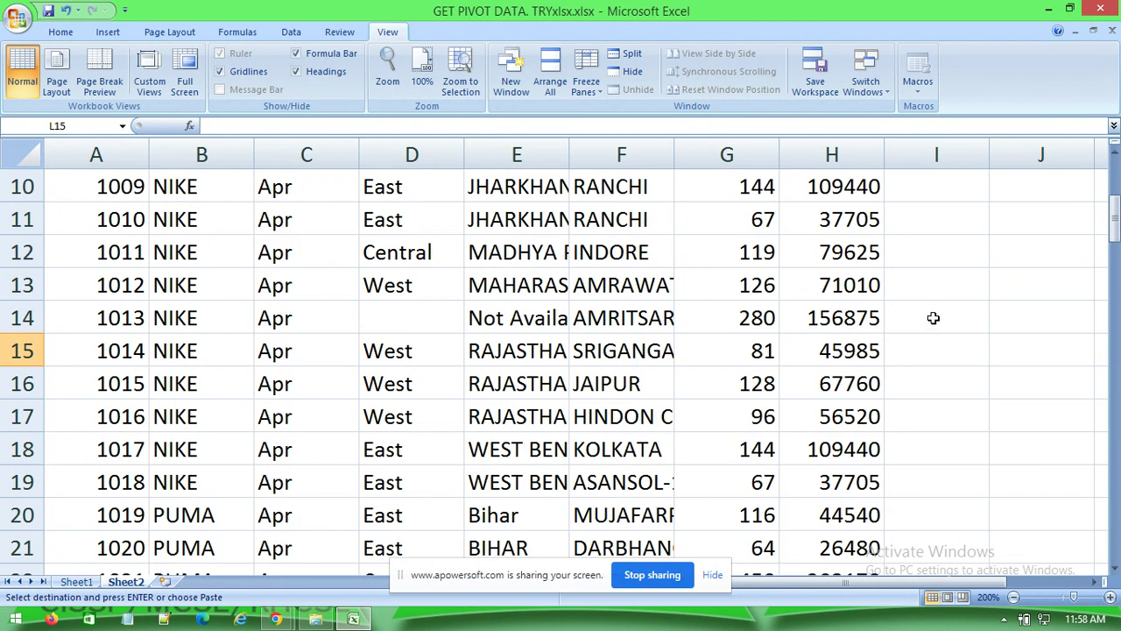
pyautogui.moveTo(1114, 214); pyautogui.dragTo(1114, 171)
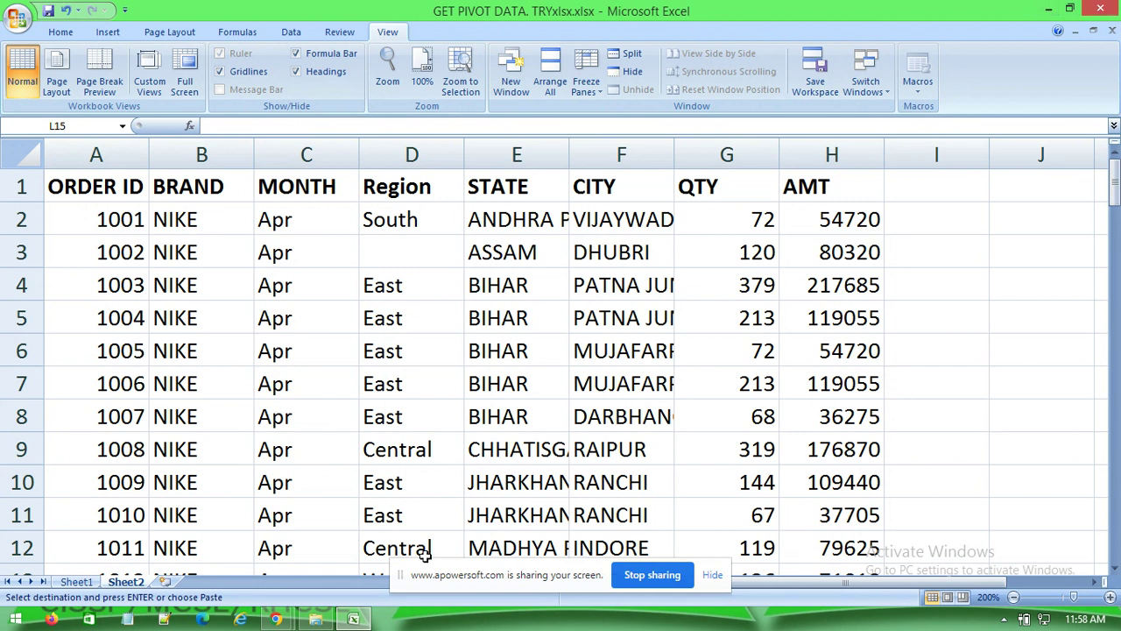
pyautogui.moveTo(275, 619)
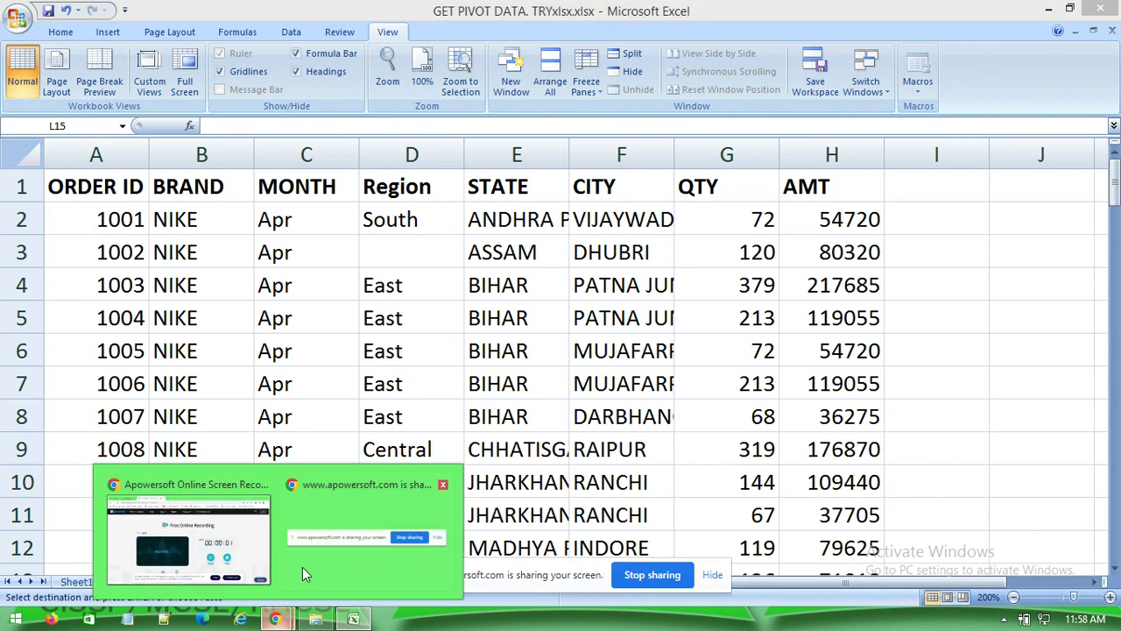
pyautogui.click(215, 513)
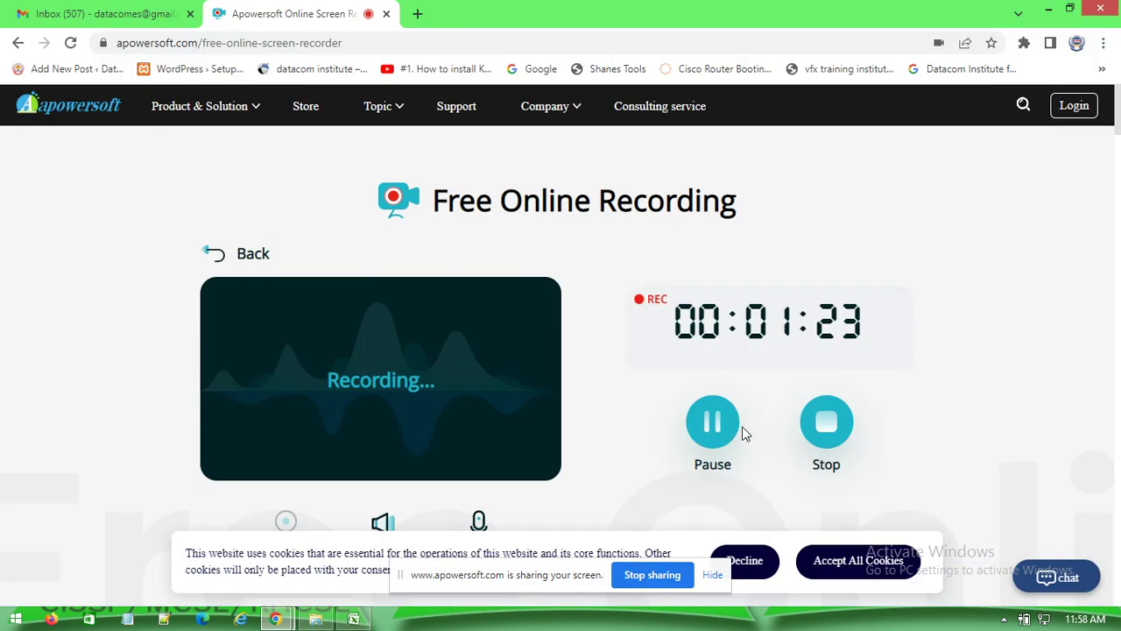
pyautogui.click(1047, 8)
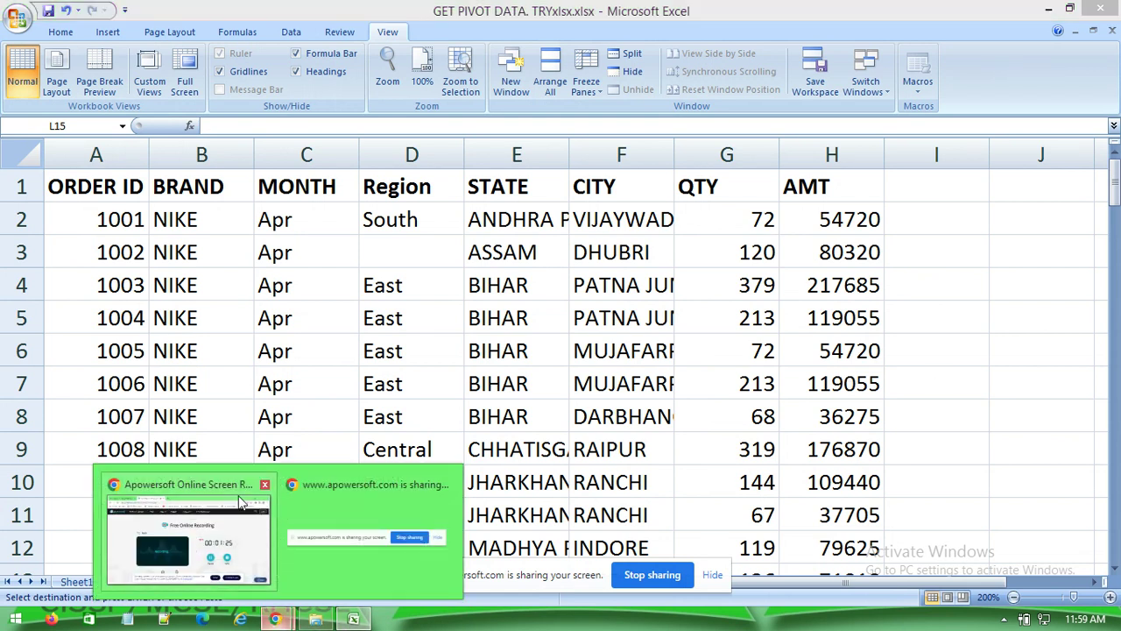
pyautogui.click(234, 490)
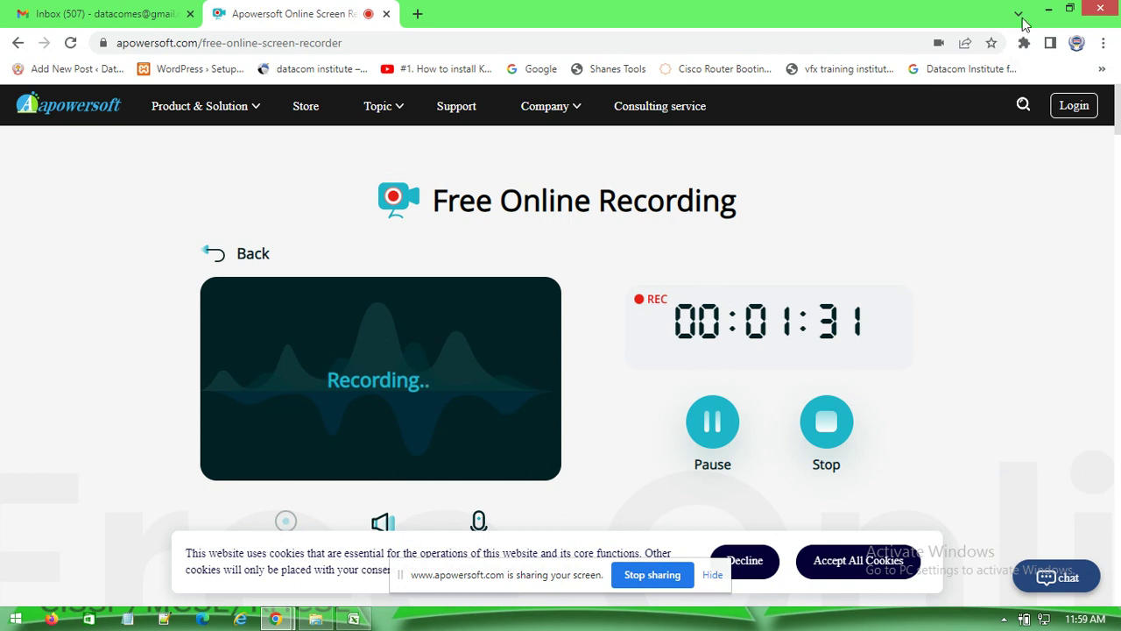
pyautogui.click(1048, 10)
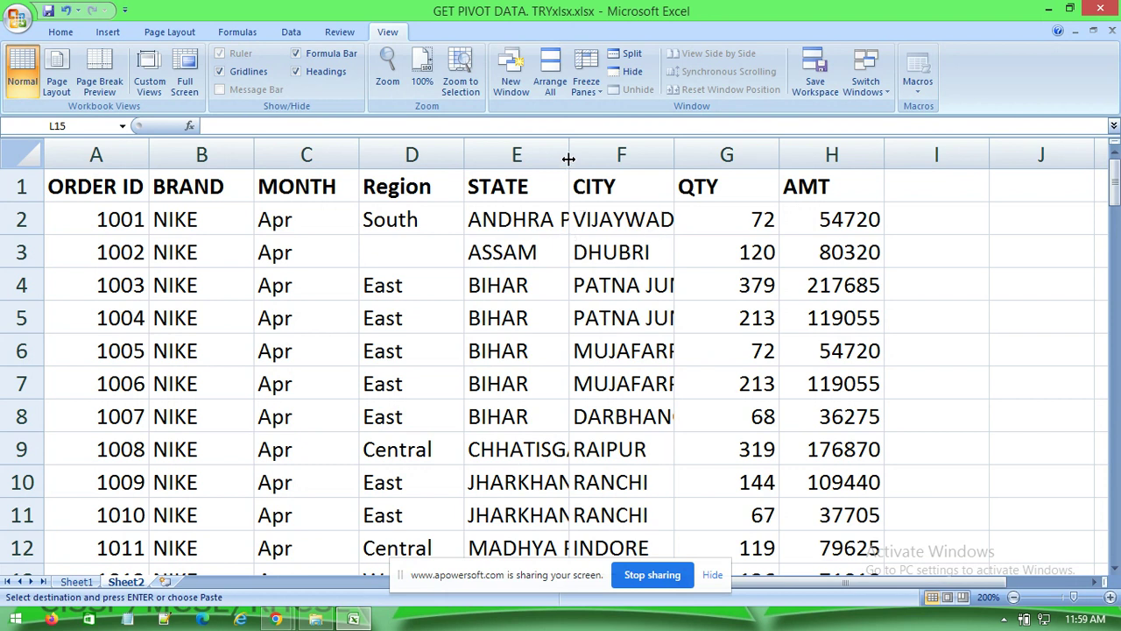
# Widen STATE column E and CITY column F to show full names, then switch to the recorder page.
pyautogui.moveTo(569, 155); pyautogui.dragTo(658, 155)
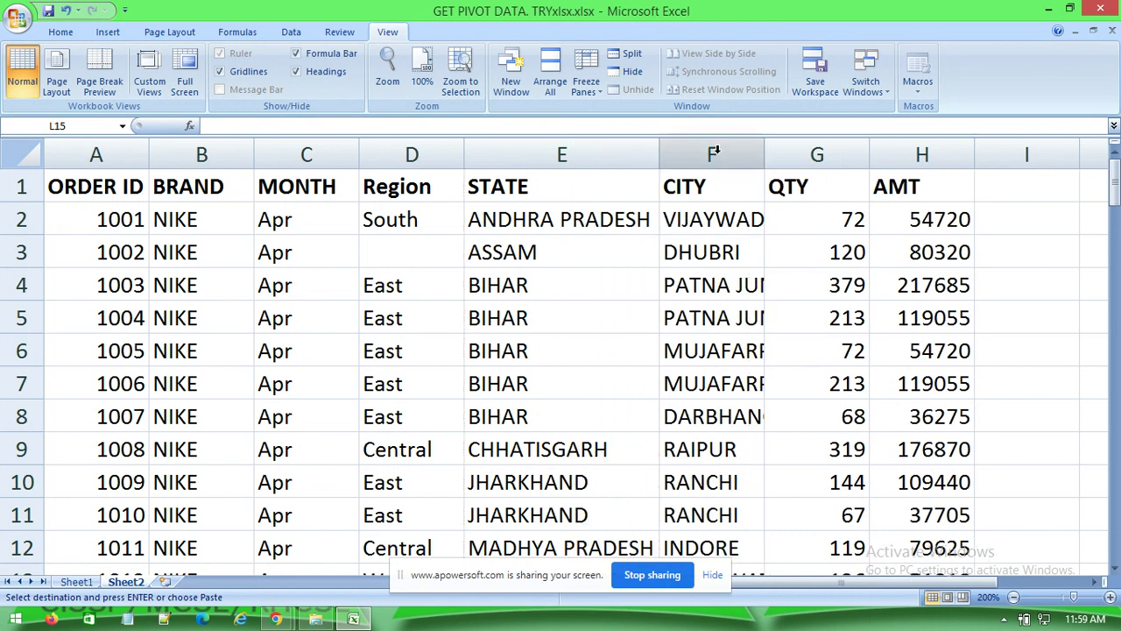
pyautogui.moveTo(659, 155); pyautogui.dragTo(710, 170)
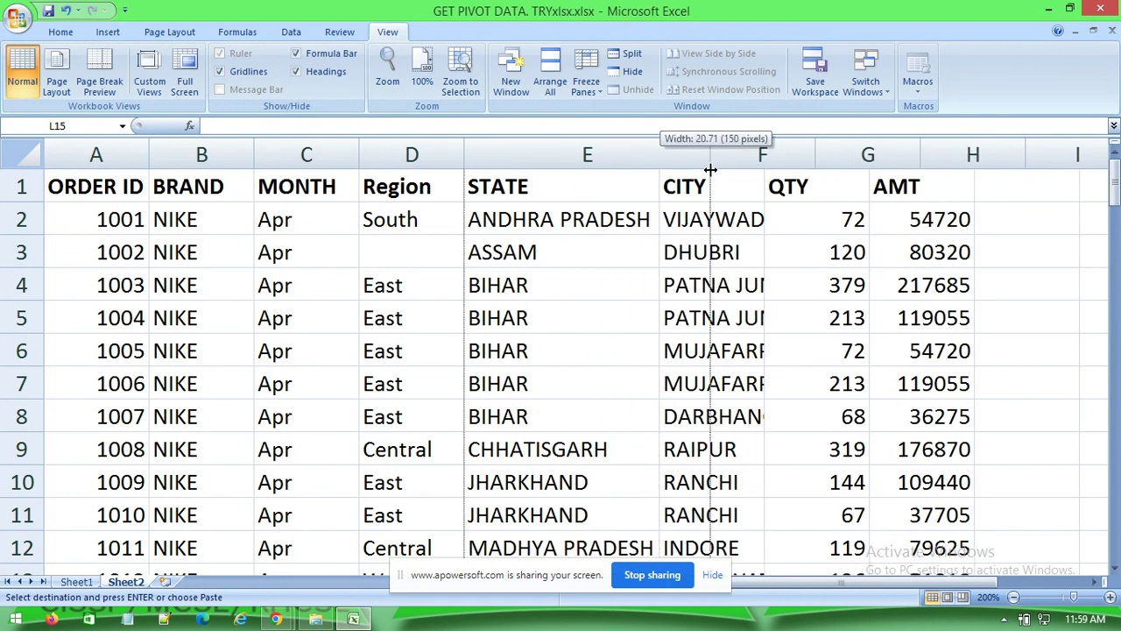
pyautogui.moveTo(815, 155); pyautogui.dragTo(859, 161)
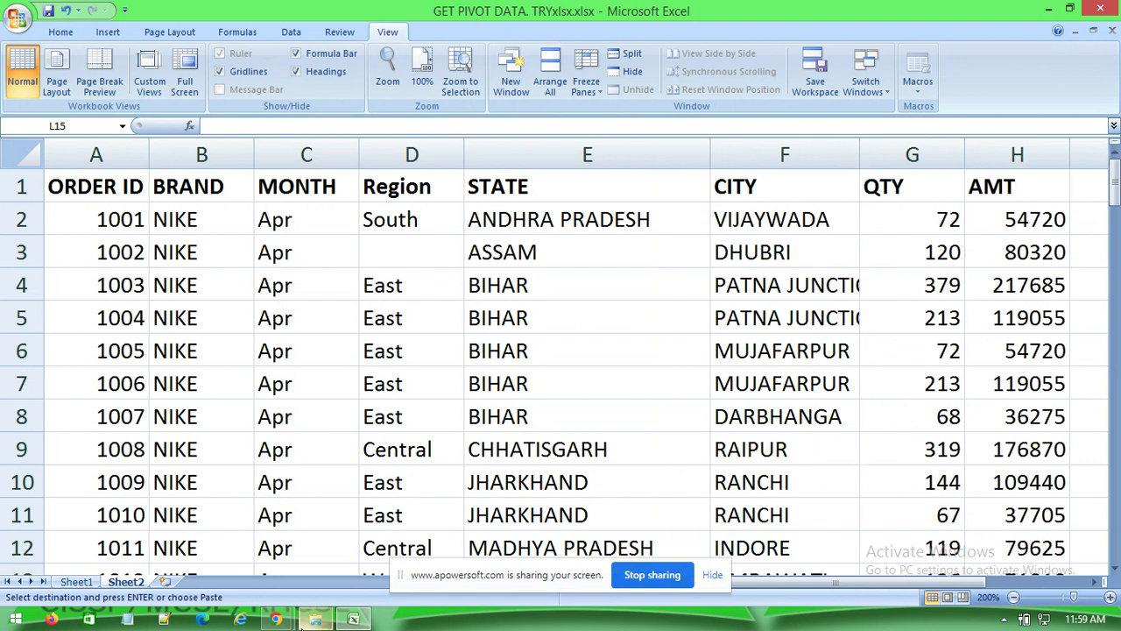
pyautogui.moveTo(275, 619)
pyautogui.click(194, 493)
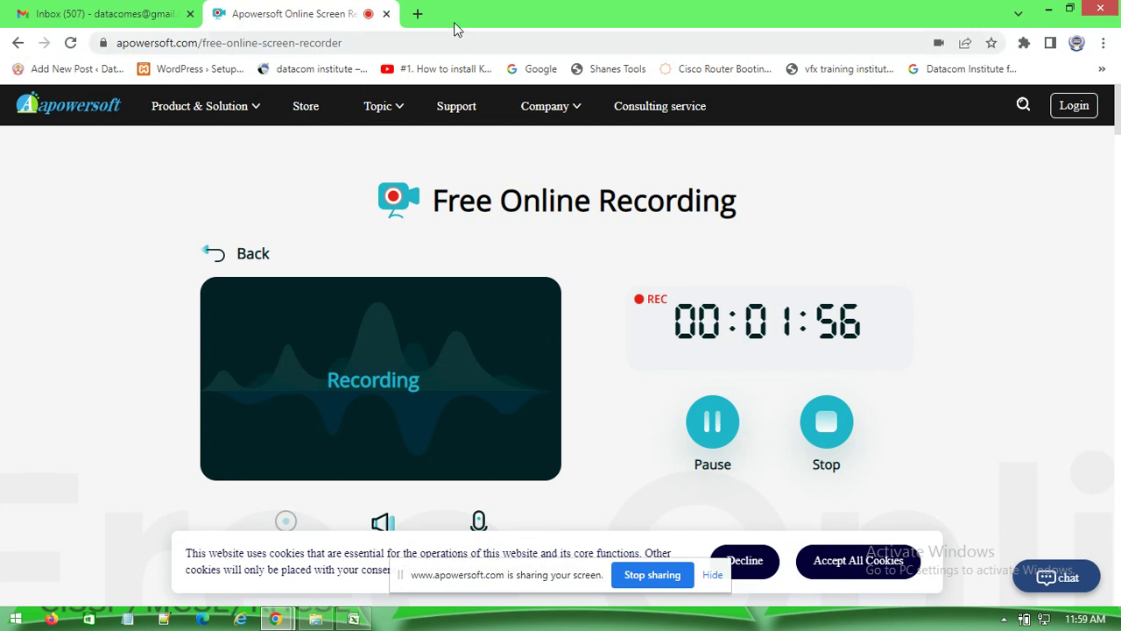
# In a new tab, search Google for 'what is pivot table in excel'.
pyautogui.click(416, 14)
pyautogui.click(543, 69)
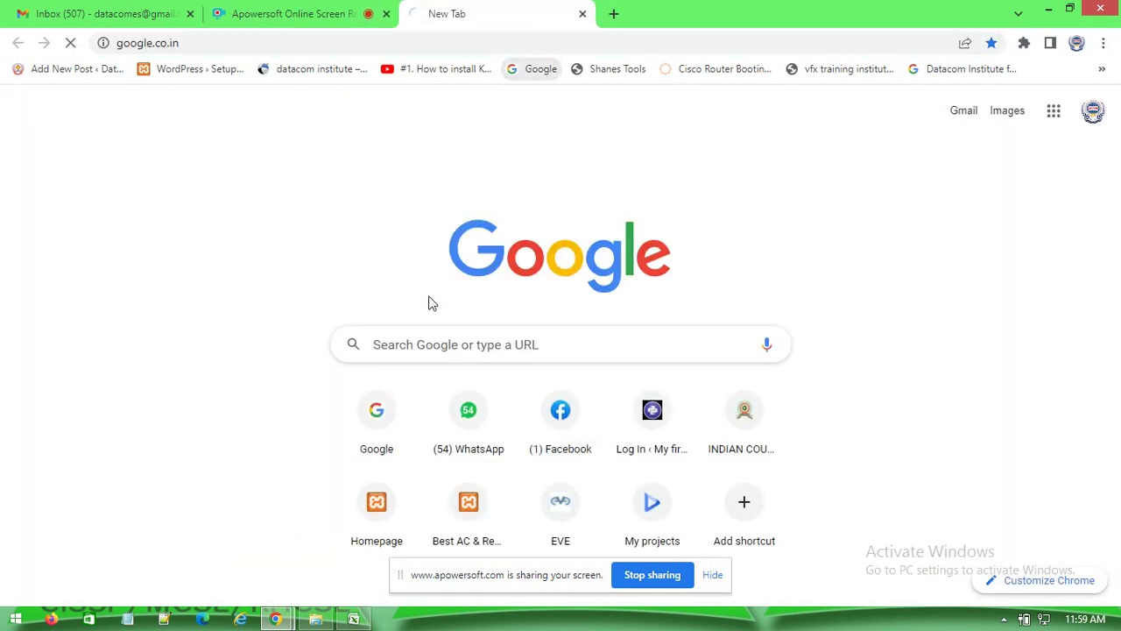
pyautogui.click(424, 242)
pyautogui.write('w')
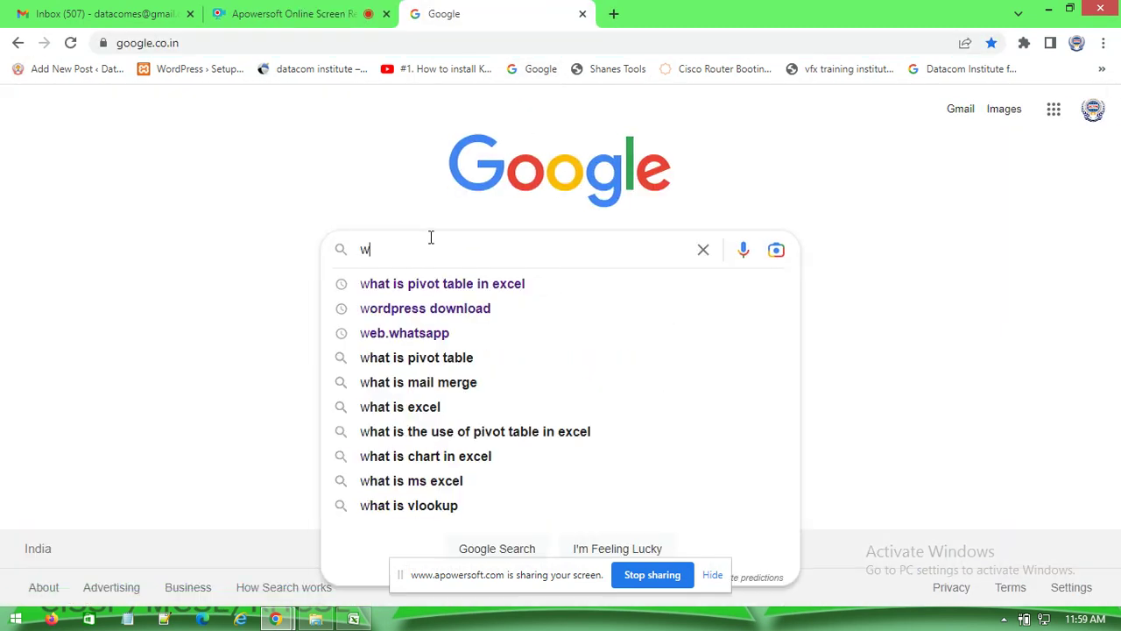
pyautogui.write('hai')
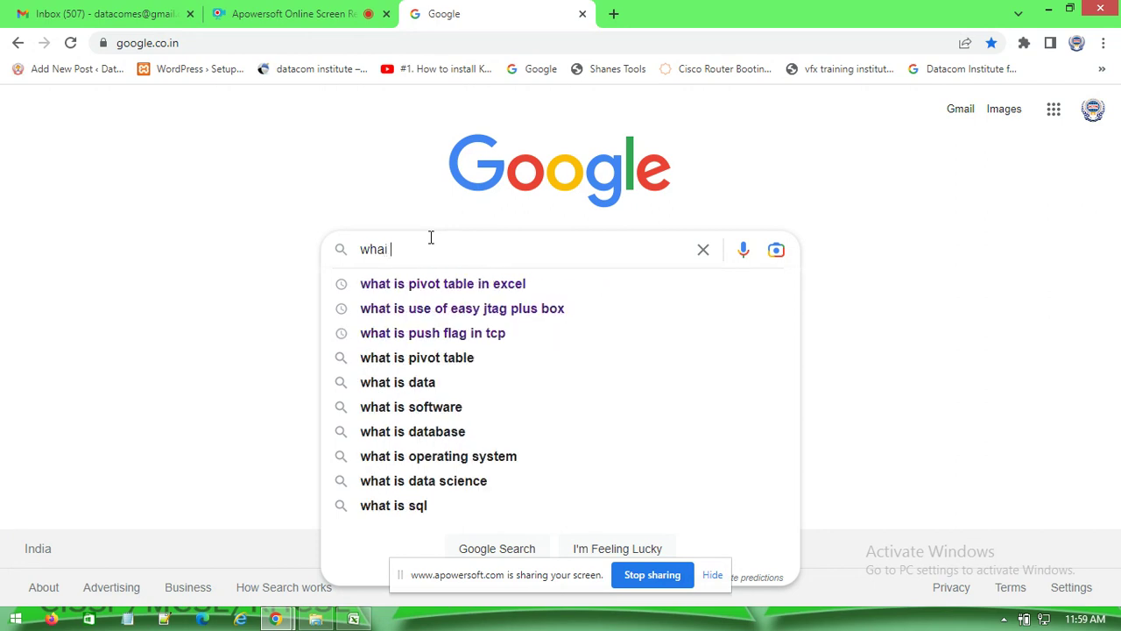
pyautogui.press('Down')
pyautogui.press('Return')
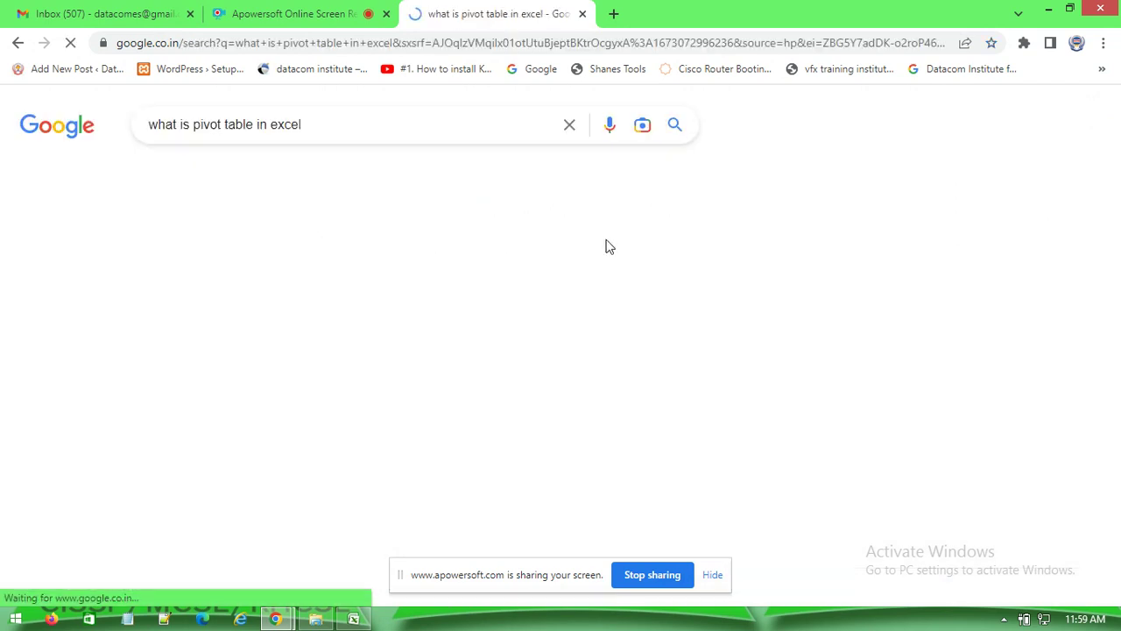
# Read the TechTarget pivot table article, dismissing its webinar ad, then return to the results.
pyautogui.scroll(-1, 351, 467)
pyautogui.scroll(-3, 345, 445)
pyautogui.scroll(-6, 343, 440)
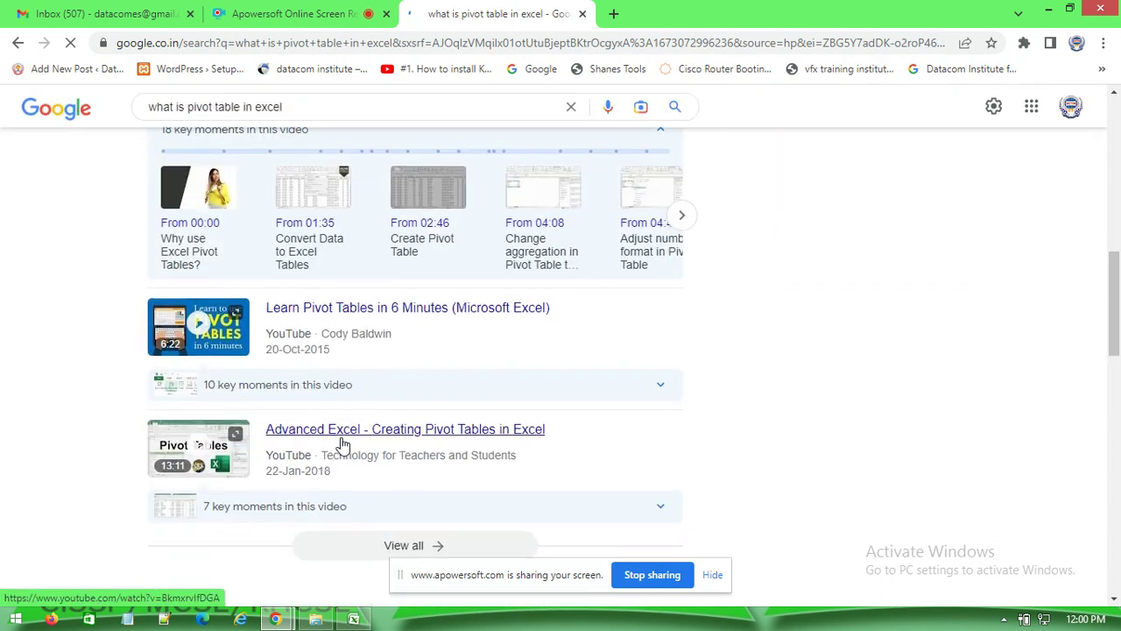
pyautogui.scroll(-4, 342, 438)
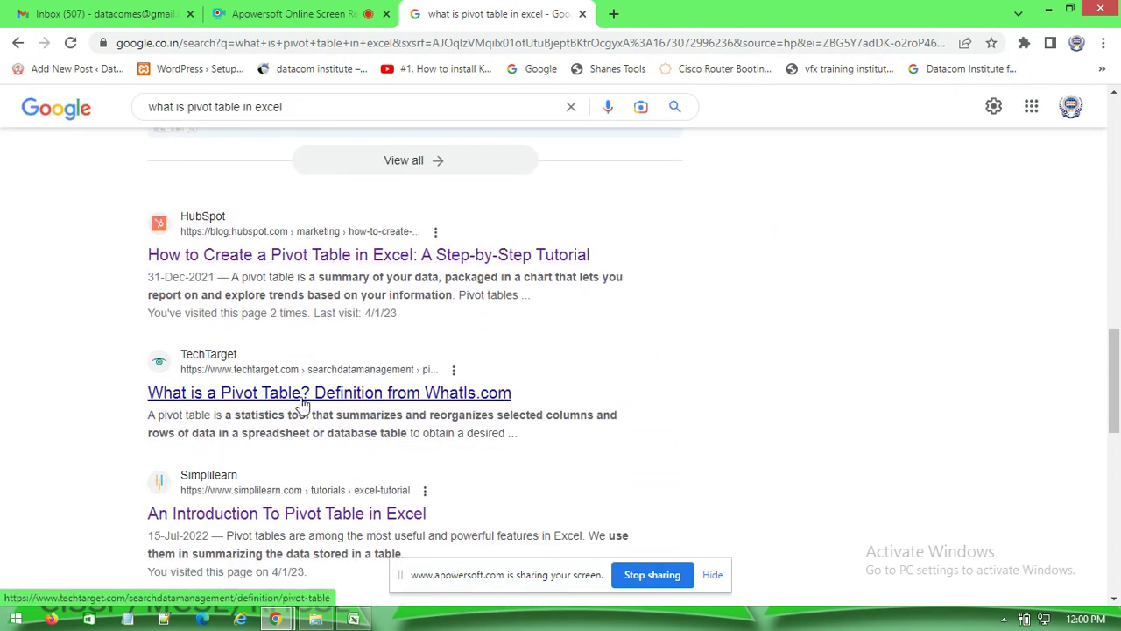
pyautogui.click(302, 393)
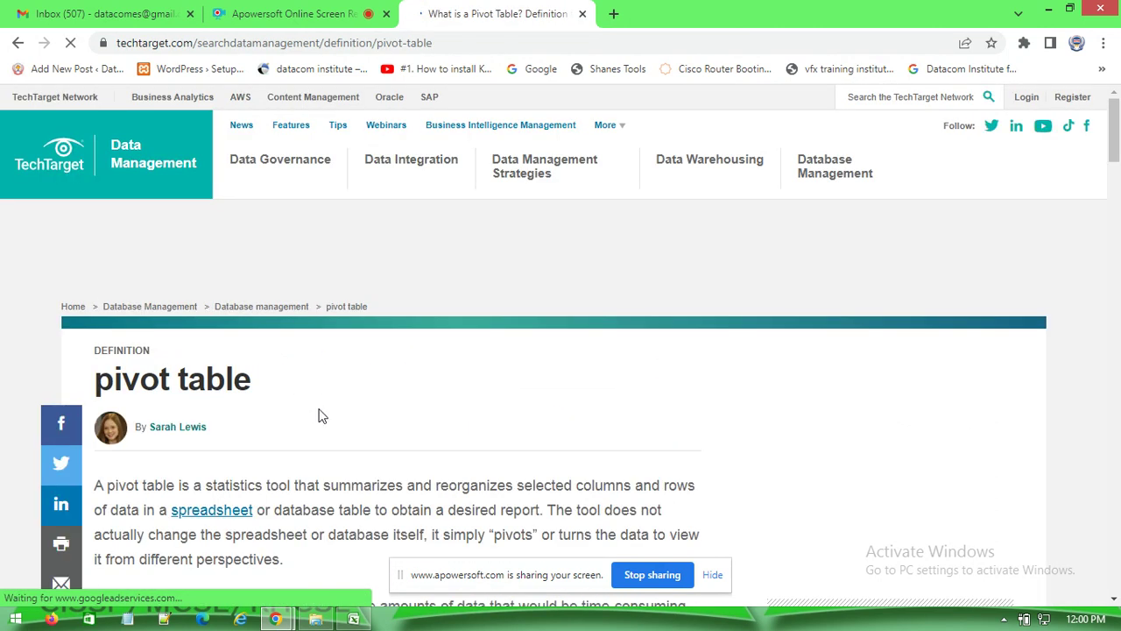
pyautogui.scroll(-2, 281, 333)
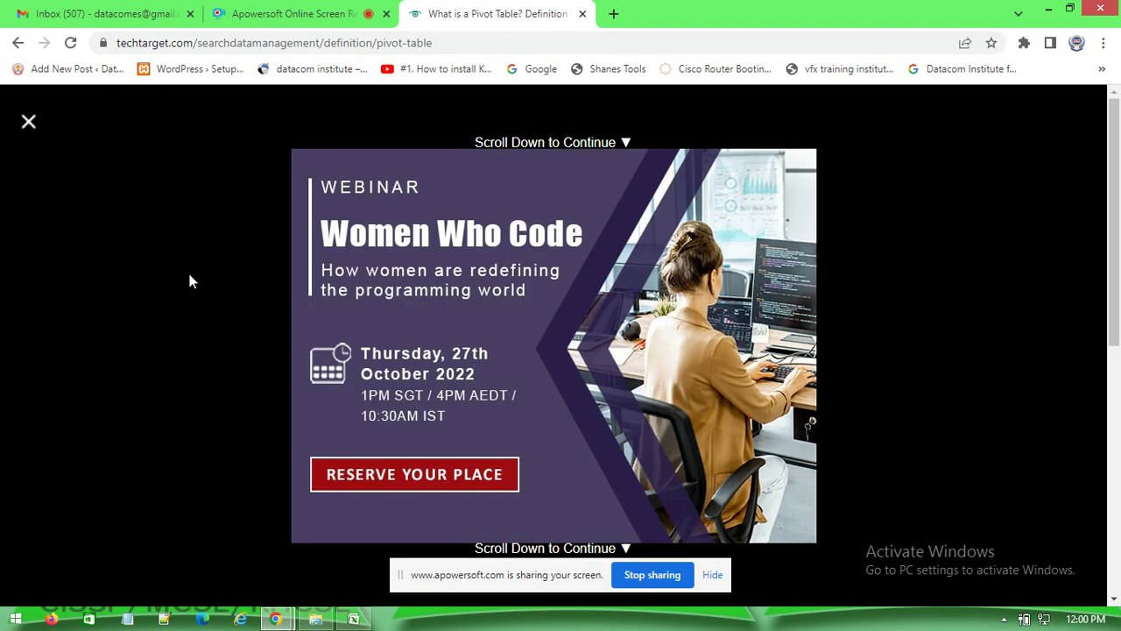
pyautogui.click(26, 120)
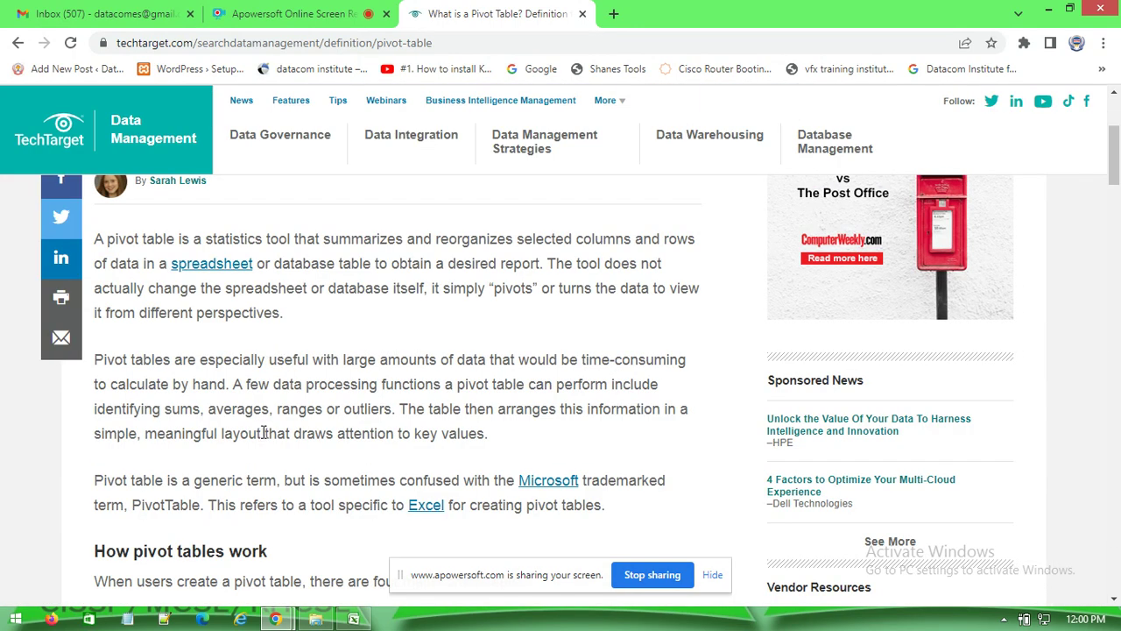
pyautogui.click(17, 43)
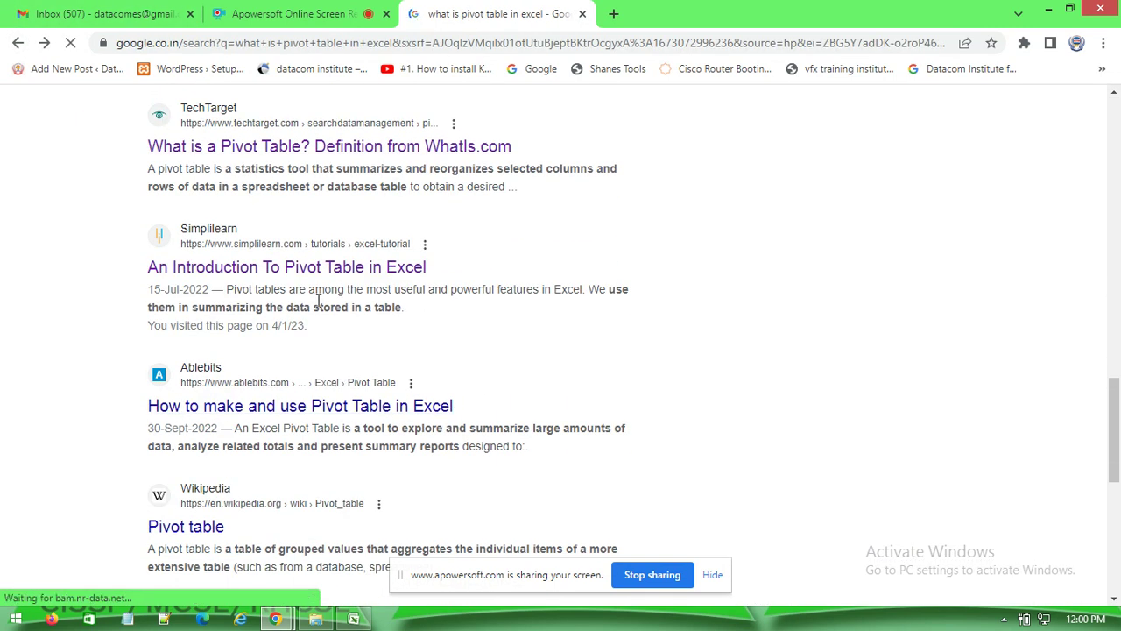
# Look back over the search results and return to the Excel workbook.
pyautogui.scroll(-3, 263, 456)
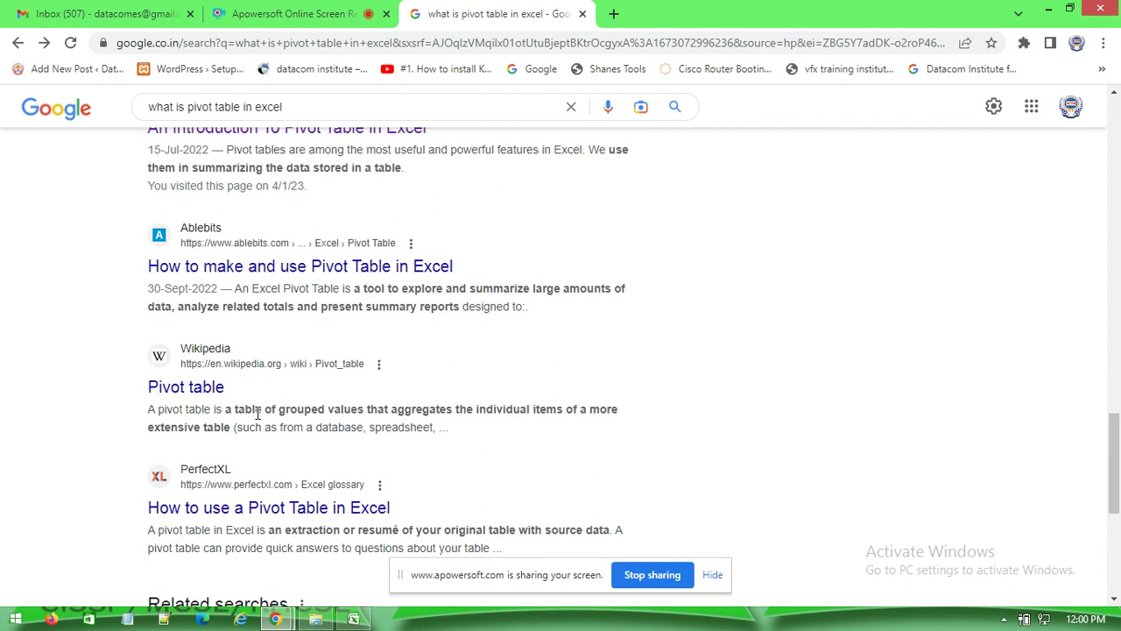
pyautogui.scroll(5, 258, 412)
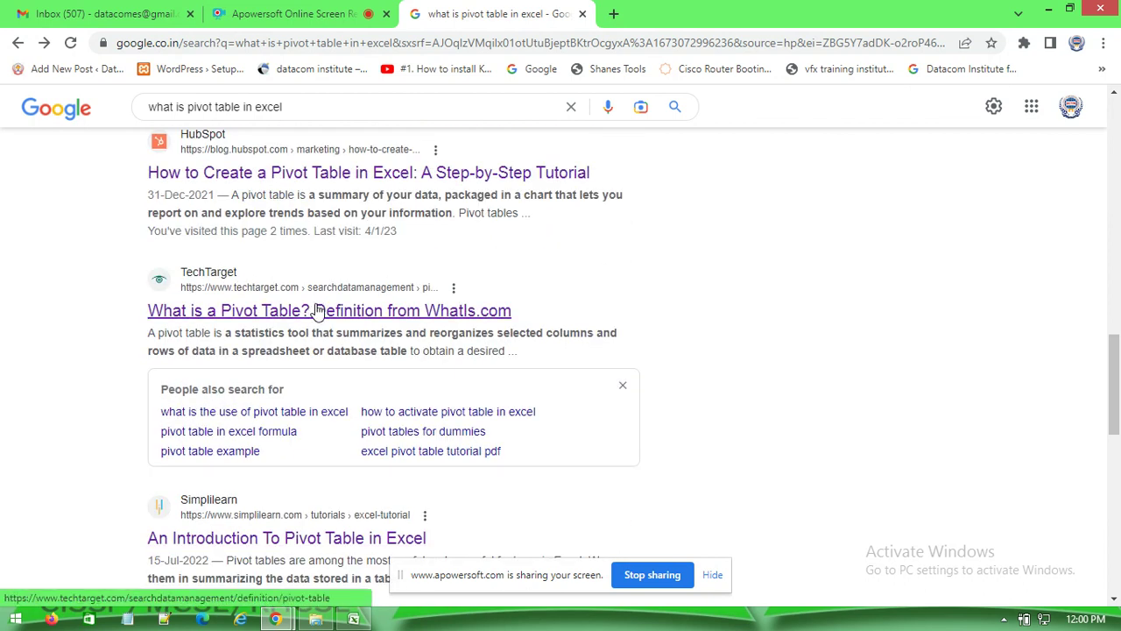
pyautogui.scroll(3, 317, 310)
pyautogui.scroll(2, 317, 310)
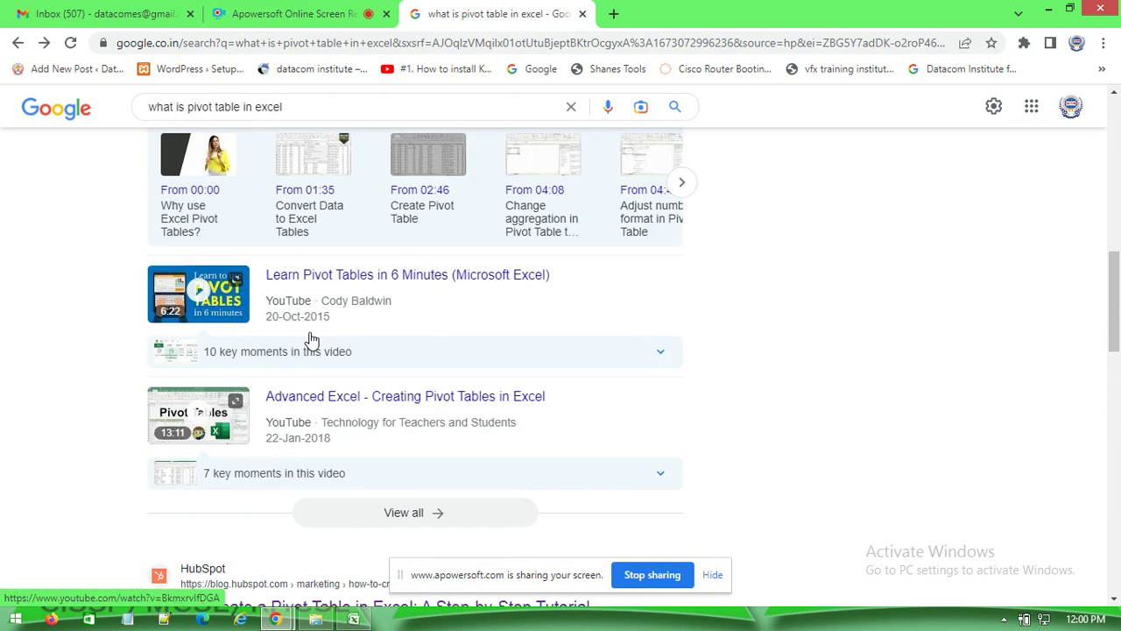
pyautogui.scroll(4, 317, 311)
pyautogui.scroll(1, 298, 289)
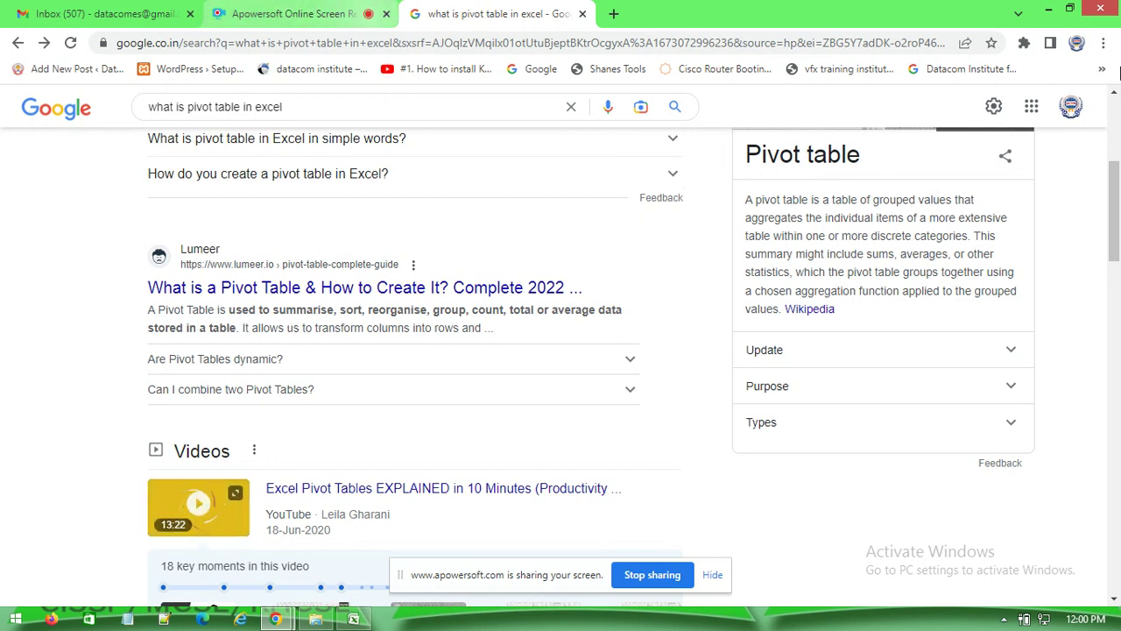
pyautogui.click(1049, 10)
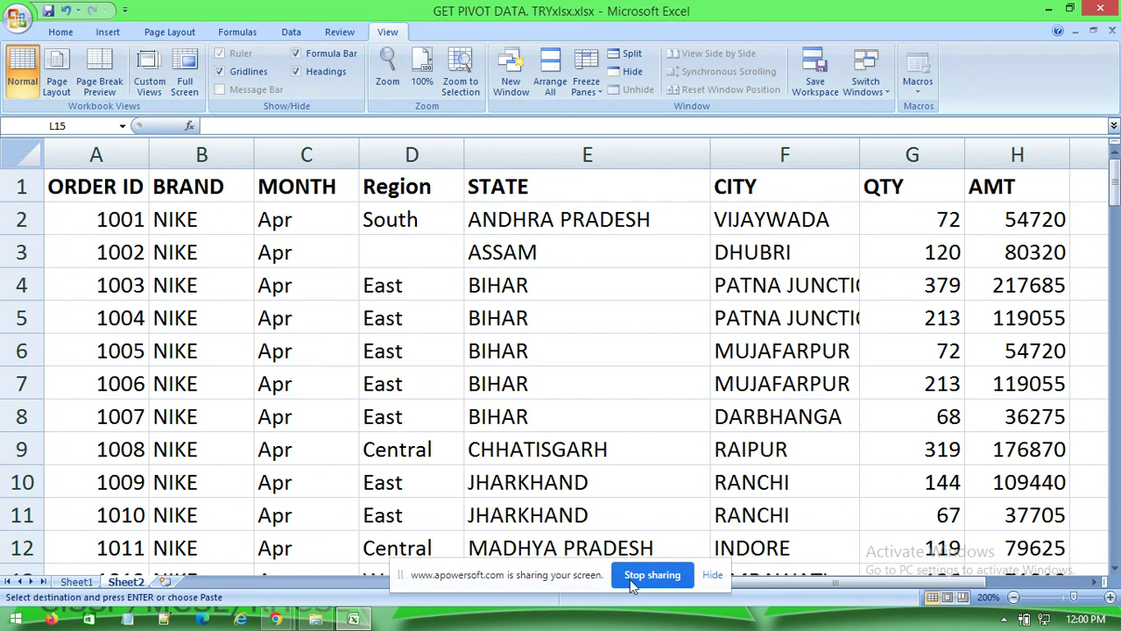
pyautogui.moveTo(495, 569); pyautogui.dragTo(556, 625)
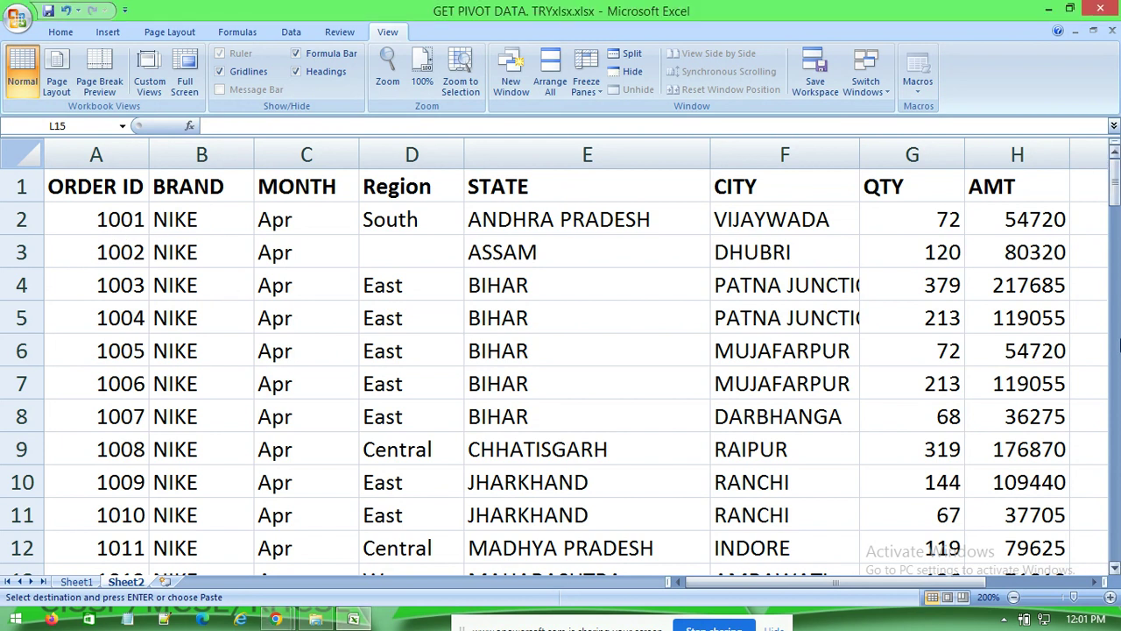
pyautogui.moveTo(1114, 188); pyautogui.dragTo(1115, 547)
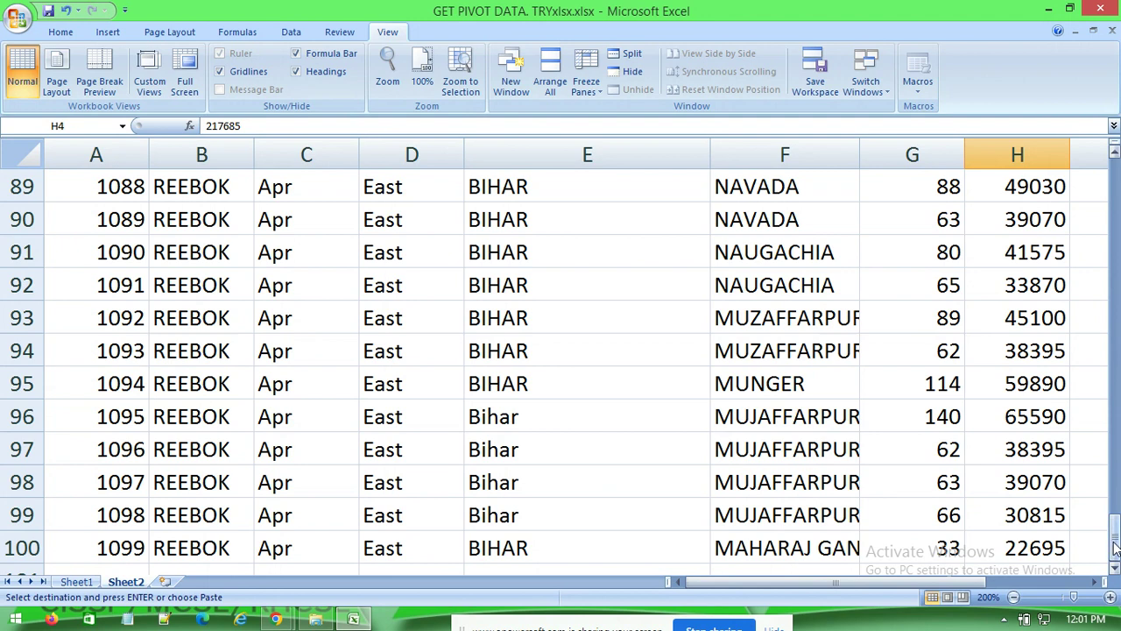
pyautogui.scroll(14, 1086, 473)
pyautogui.scroll(10, 1051, 367)
pyautogui.scroll(6, 1015, 280)
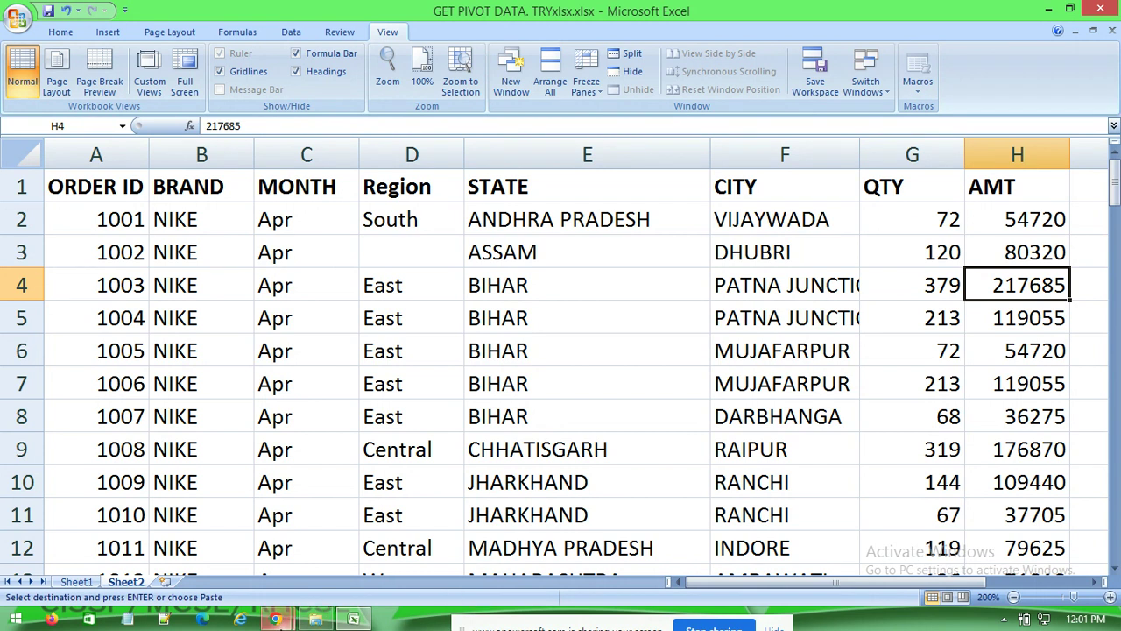
pyautogui.click(277, 620)
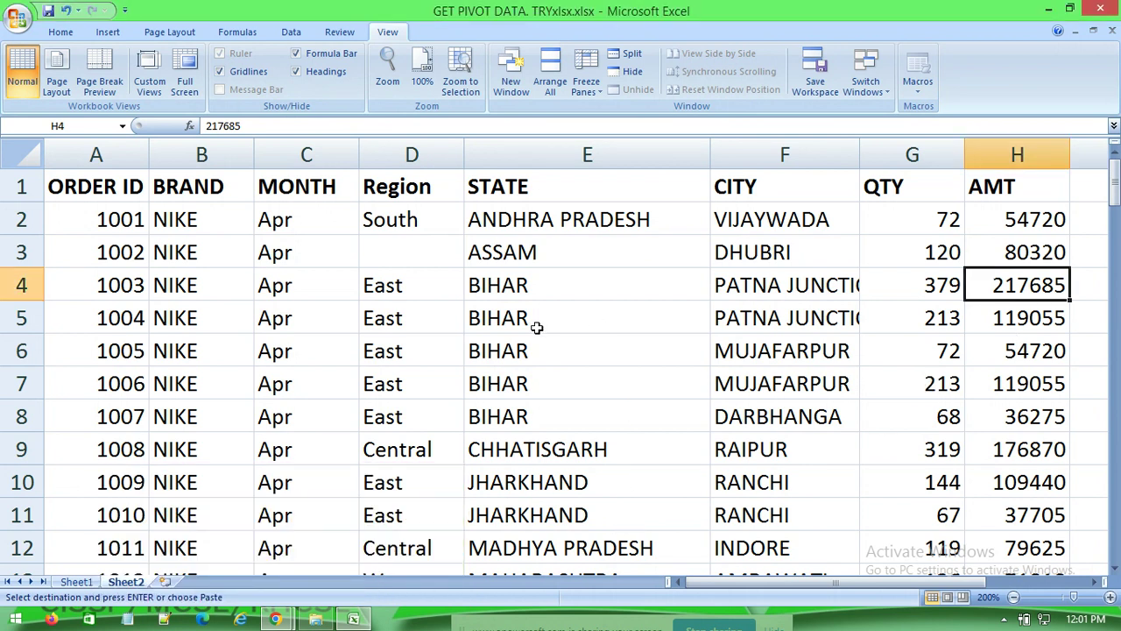
# Step through the BIHAR state entries in column E.
pyautogui.click(525, 286)
pyautogui.click(520, 319)
pyautogui.click(506, 359)
pyautogui.click(497, 391)
pyautogui.click(490, 420)
pyautogui.click(474, 292)
pyautogui.click(484, 322)
pyautogui.click(483, 355)
pyautogui.click(484, 382)
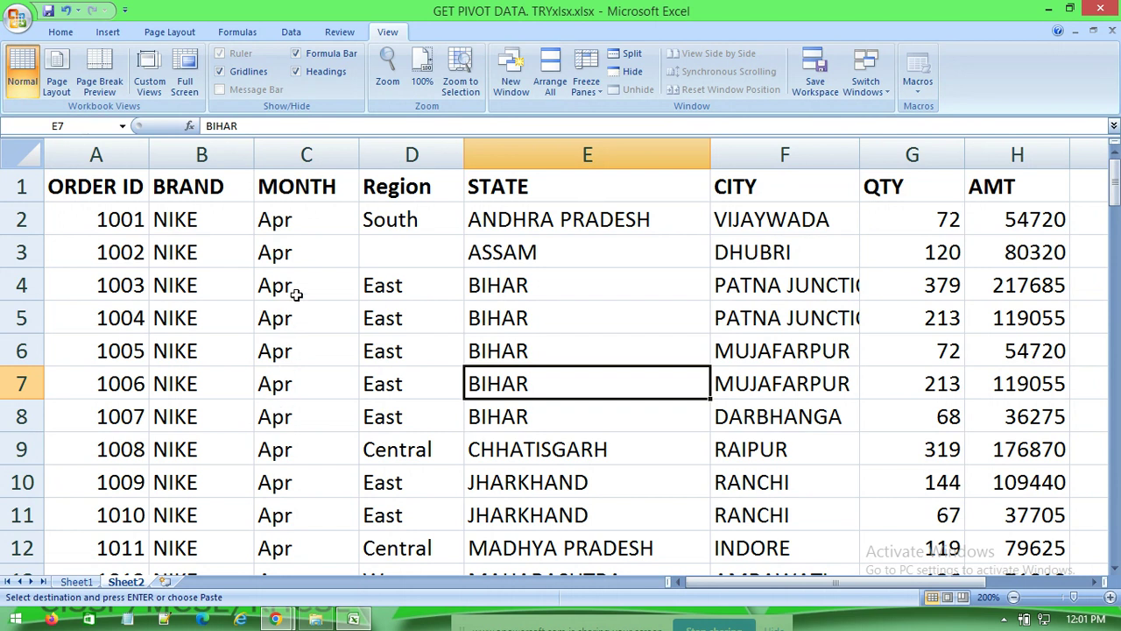
# Check the city names in column F and widen it so PATNA JUNCTION shows fully.
pyautogui.click(754, 285)
pyautogui.click(750, 320)
pyautogui.click(741, 354)
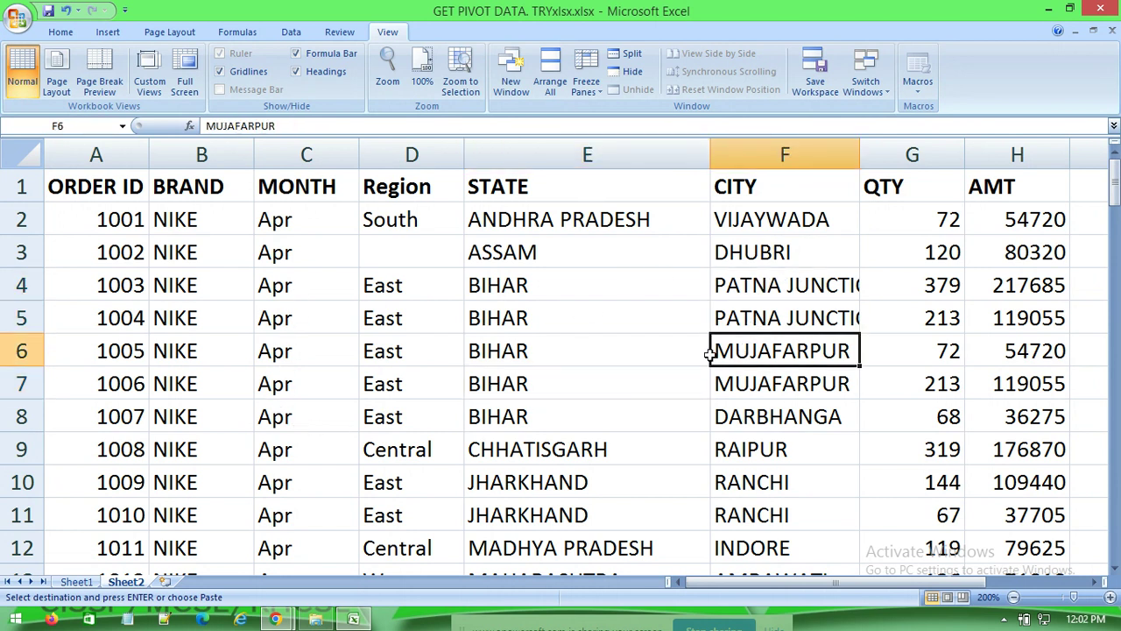
pyautogui.click(536, 285)
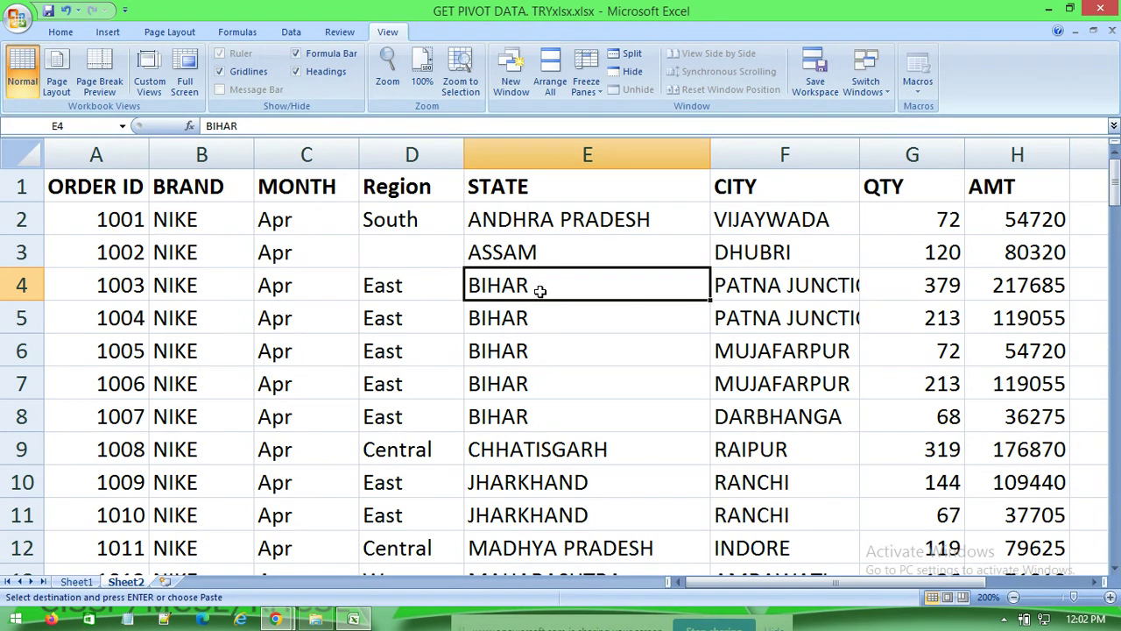
pyautogui.click(760, 289)
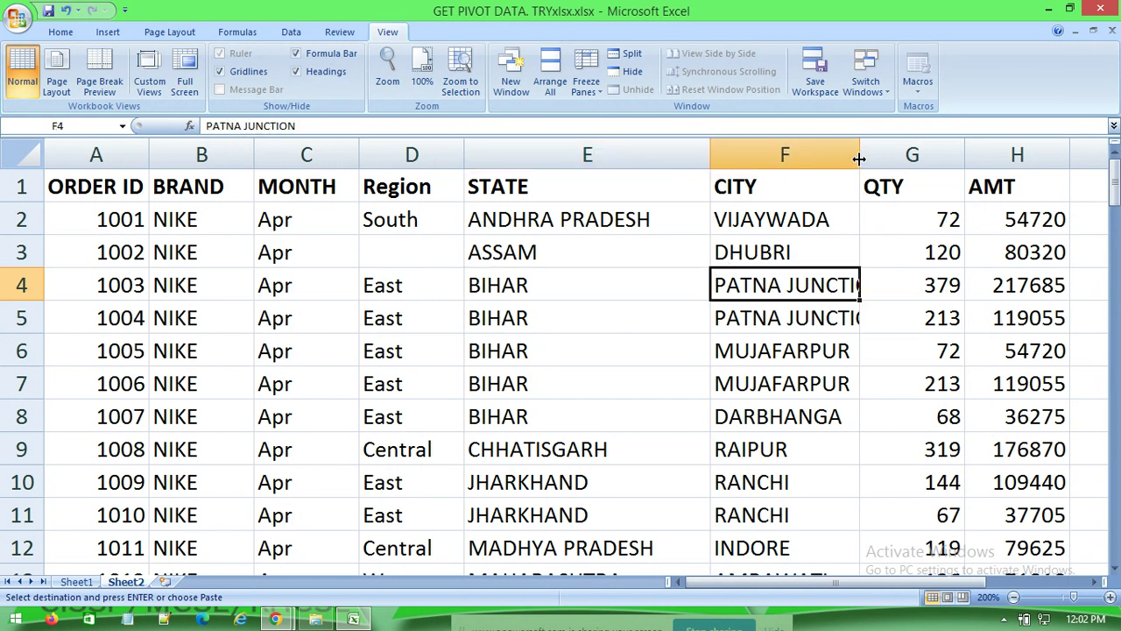
pyautogui.moveTo(859, 159); pyautogui.dragTo(907, 159)
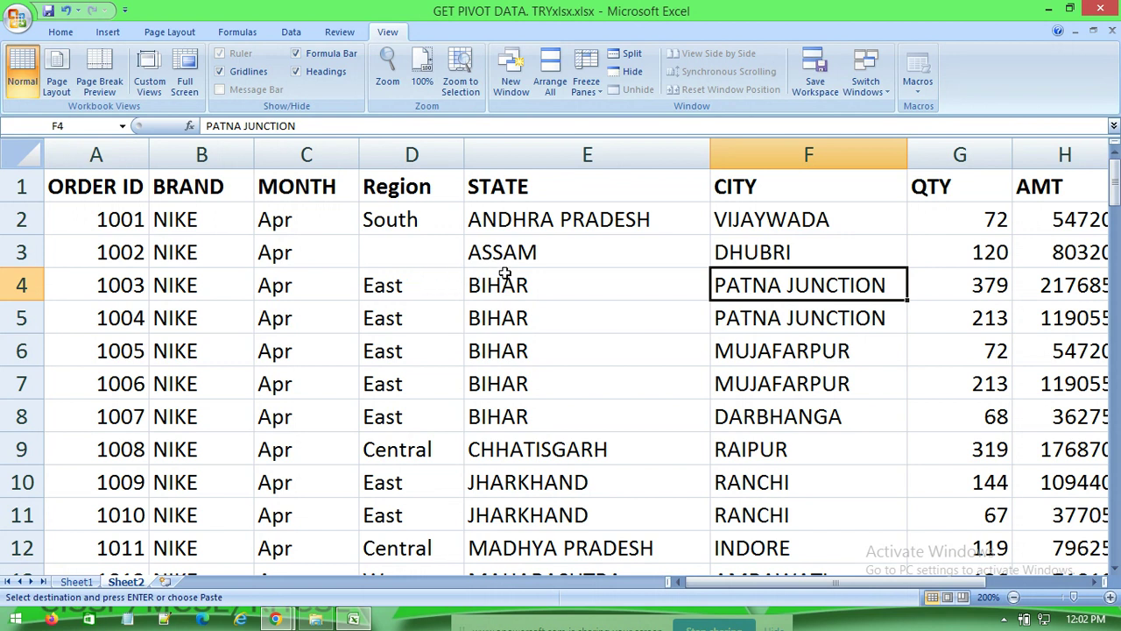
# Review the Region values in D4 and D11 and the ORDER ID and BRAND headers.
pyautogui.click(383, 284)
pyautogui.click(506, 483)
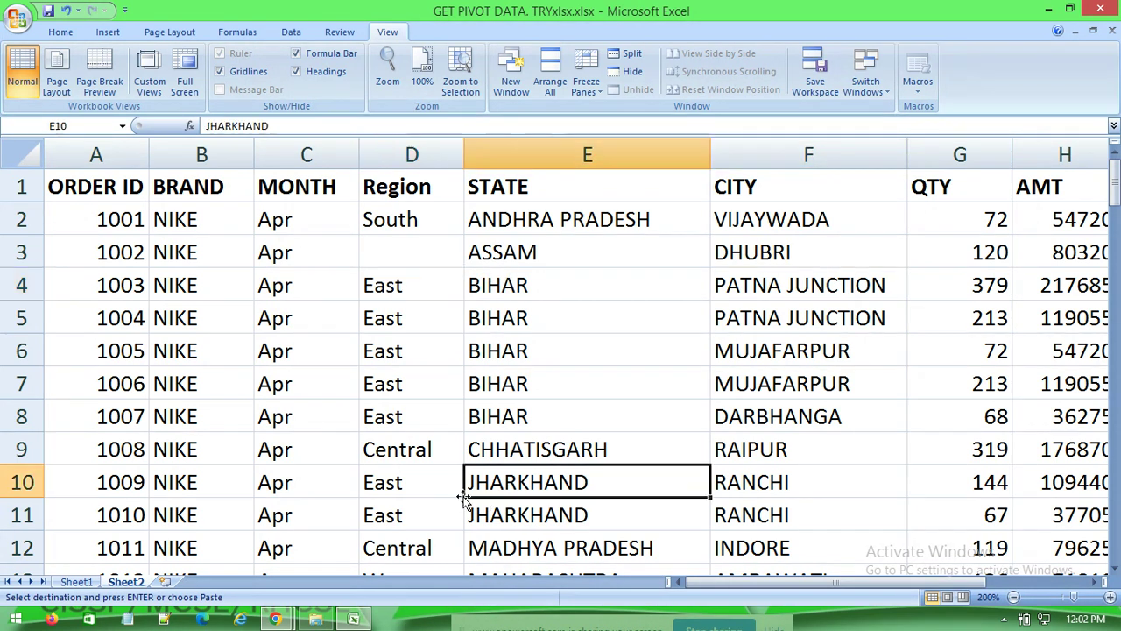
pyautogui.click(438, 503)
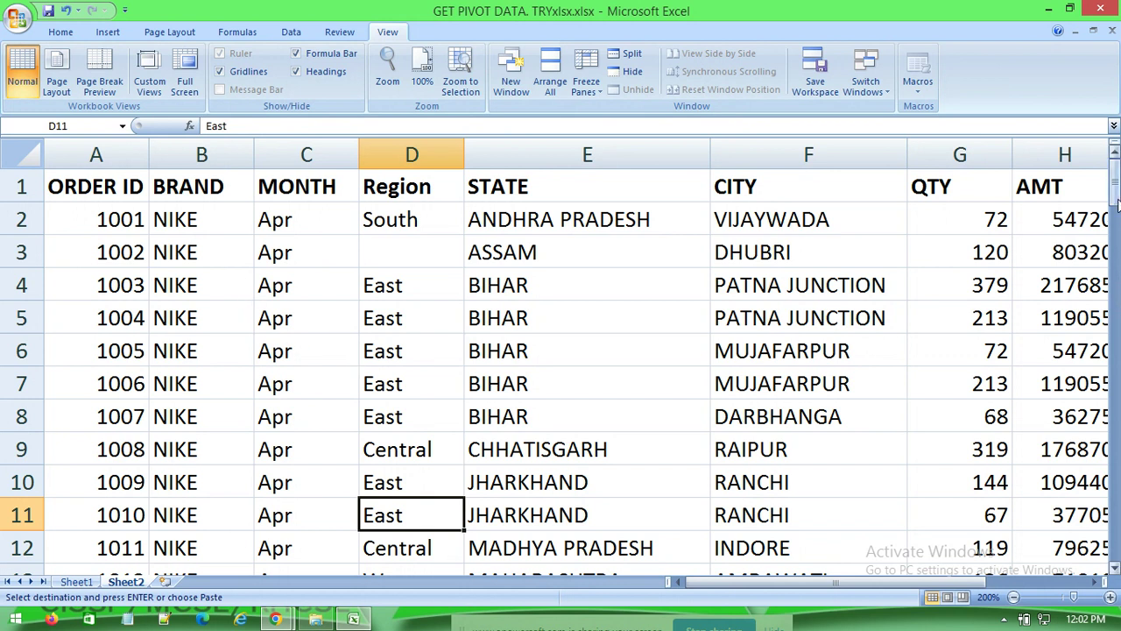
pyautogui.click(133, 184)
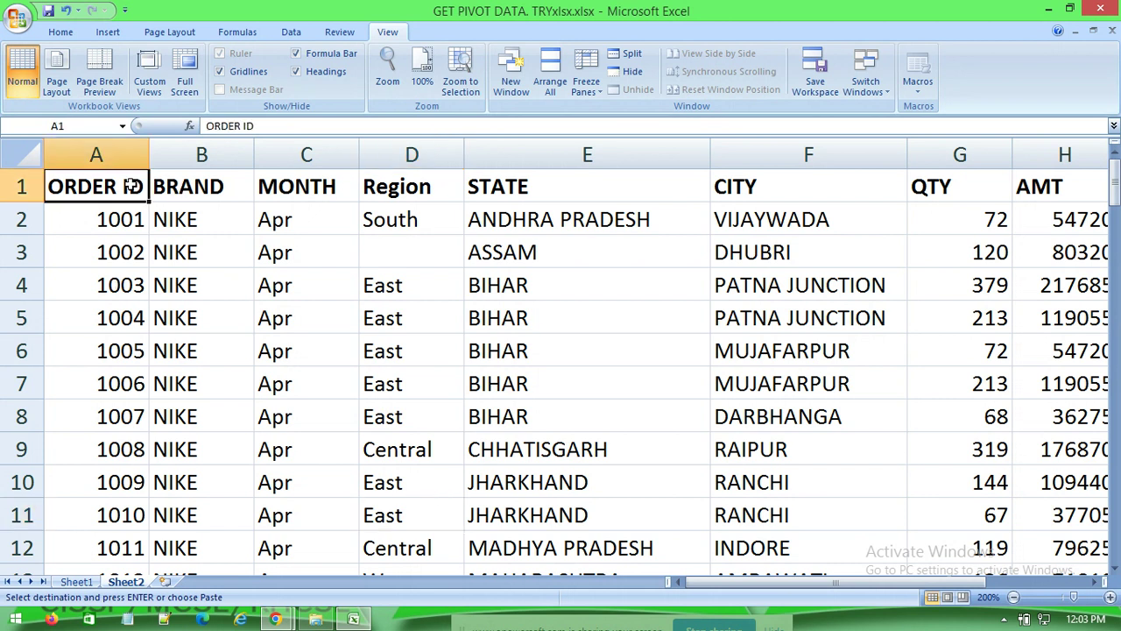
pyautogui.click(170, 182)
pyautogui.click(140, 187)
pyautogui.scroll(-6, 503, 412)
pyautogui.scroll(-4, 531, 447)
pyautogui.scroll(5, 625, 467)
pyautogui.scroll(5, 570, 420)
# Select the MONTH and Region header cells, ending on the Region header in D1.
pyautogui.click(299, 185)
pyautogui.click(415, 190)
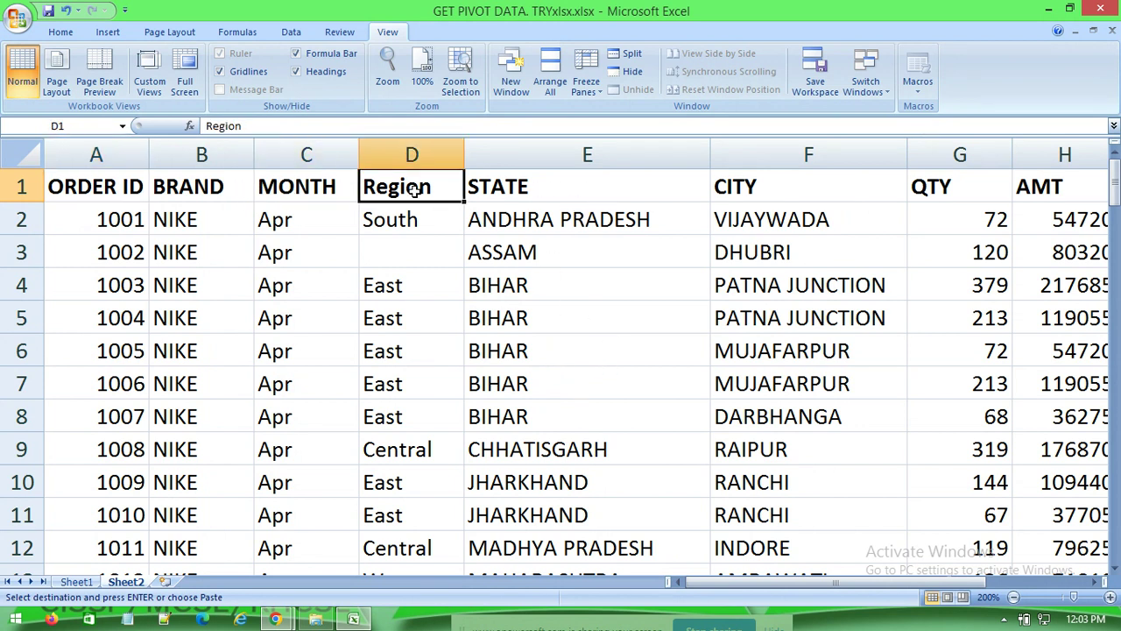
pyautogui.moveTo(338, 195); pyautogui.dragTo(390, 217)
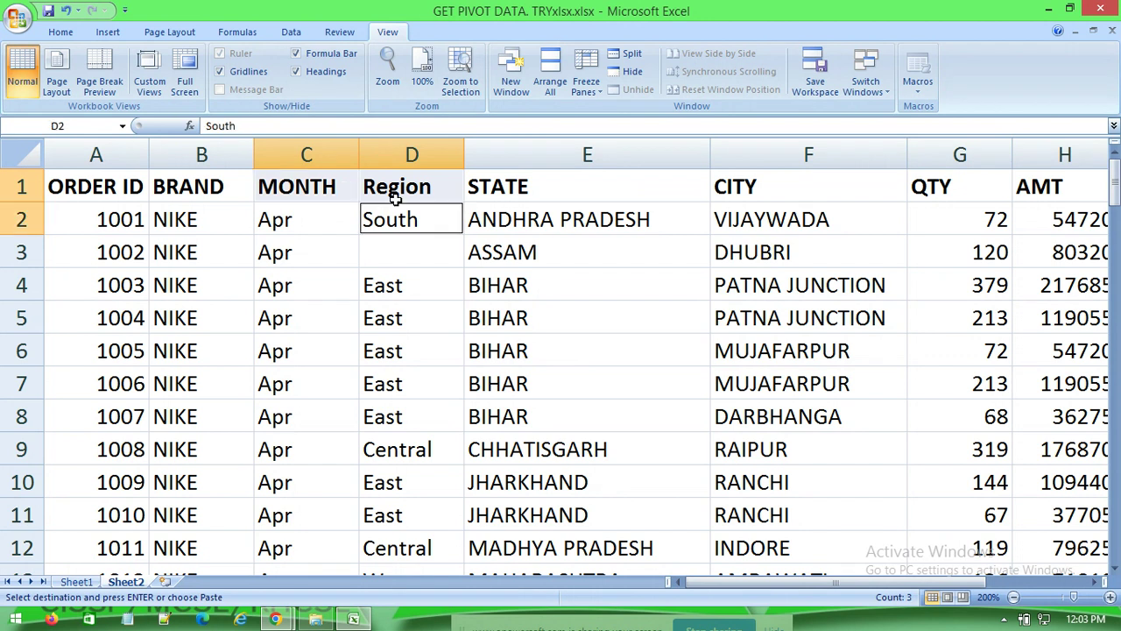
pyautogui.click(385, 184)
pyautogui.click(313, 183)
pyautogui.click(389, 184)
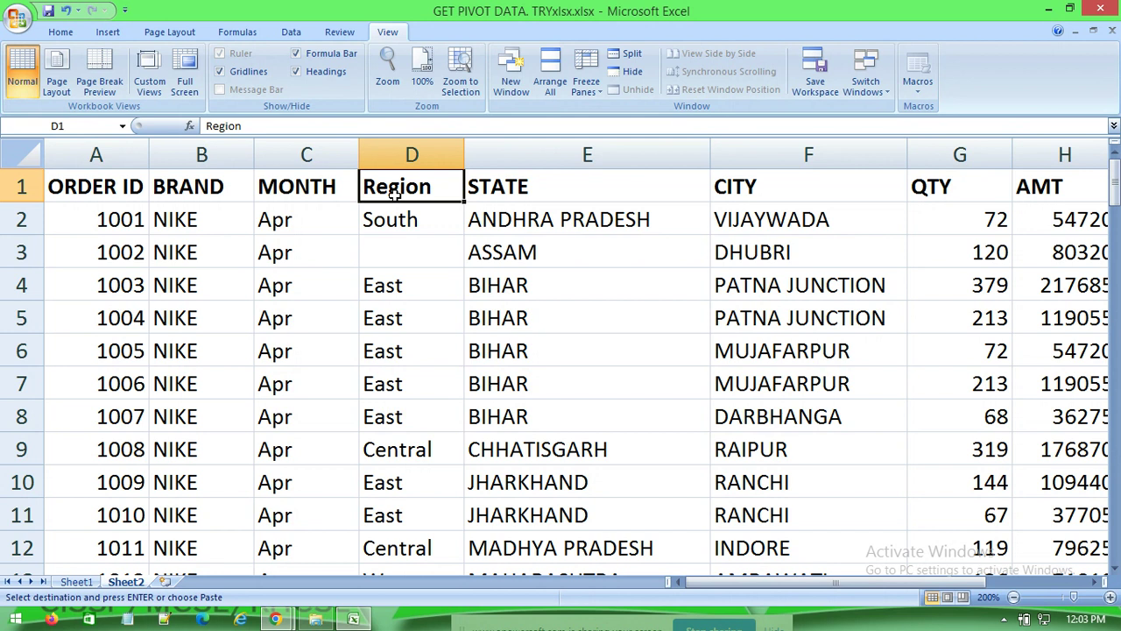
pyautogui.click(61, 32)
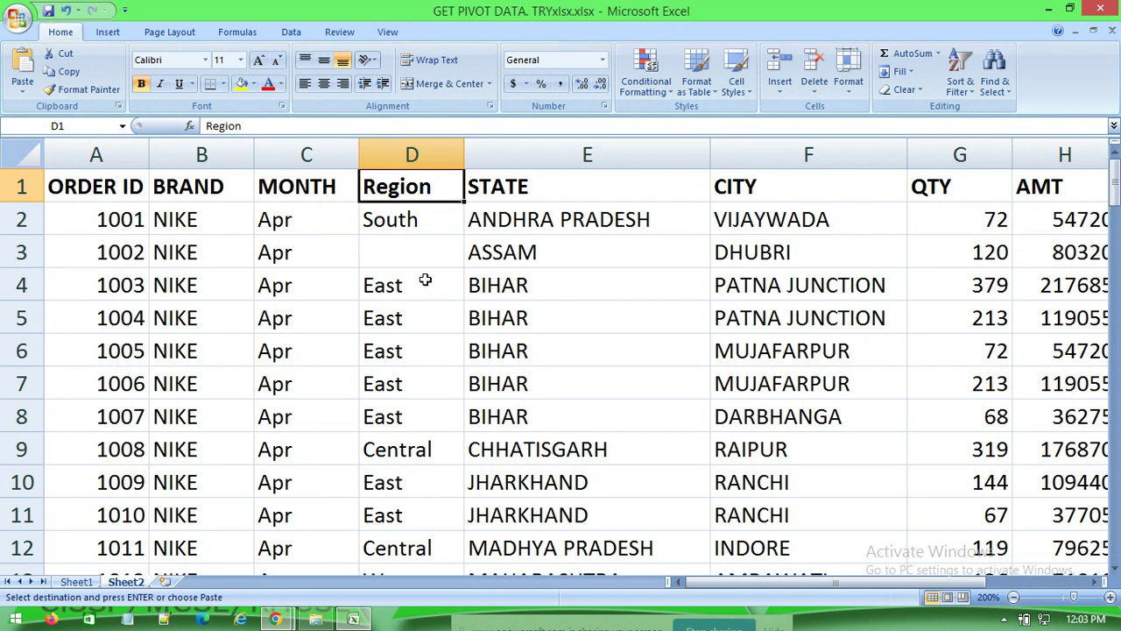
# Look up the word Region in the Research pane, then close the pane.
pyautogui.click(333, 186)
pyautogui.keyDown('alt'); pyautogui.click(413, 184); pyautogui.keyUp('alt')
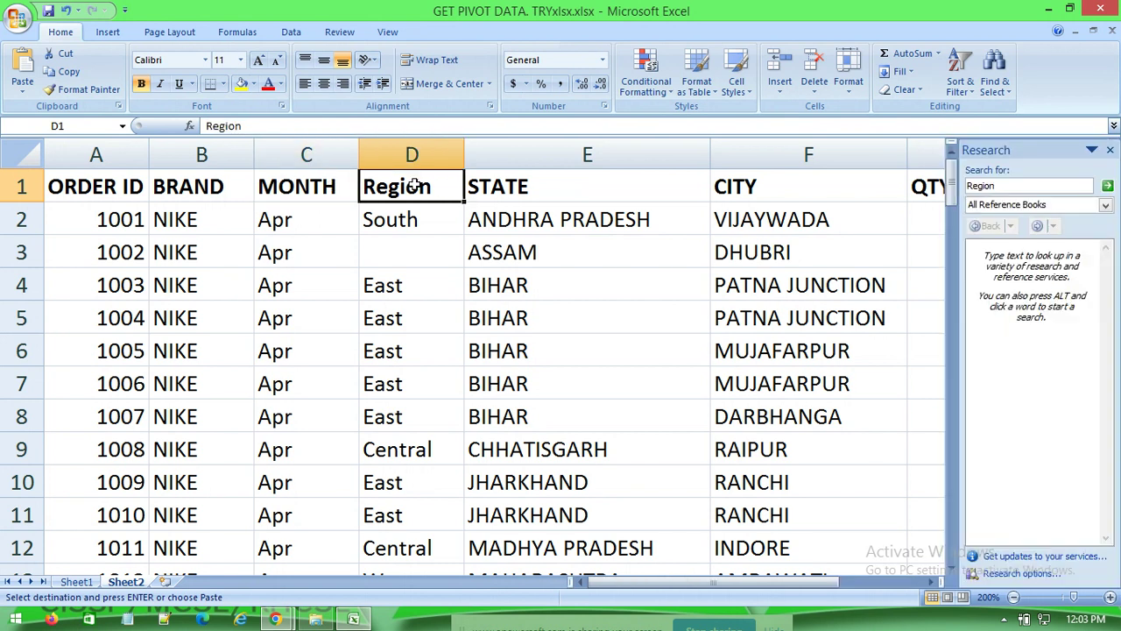
pyautogui.click(1109, 150)
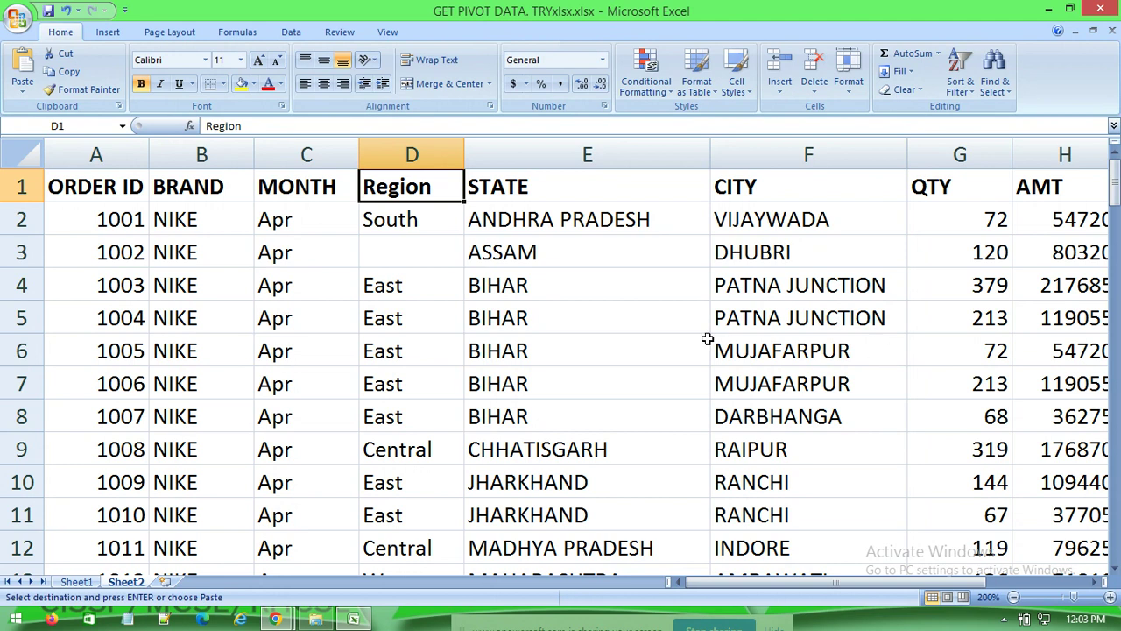
# Widen column F so MAHARAJ GANJ (BIHAR) near row 100 fits, then return to the top.
pyautogui.scroll(-1, 496, 421)
pyautogui.scroll(-4, 497, 455)
pyautogui.scroll(-7, 498, 506)
pyautogui.scroll(-5, 498, 506)
pyautogui.scroll(4, 493, 470)
pyautogui.scroll(-8, 493, 470)
pyautogui.scroll(-5, 487, 468)
pyautogui.scroll(-5, 488, 469)
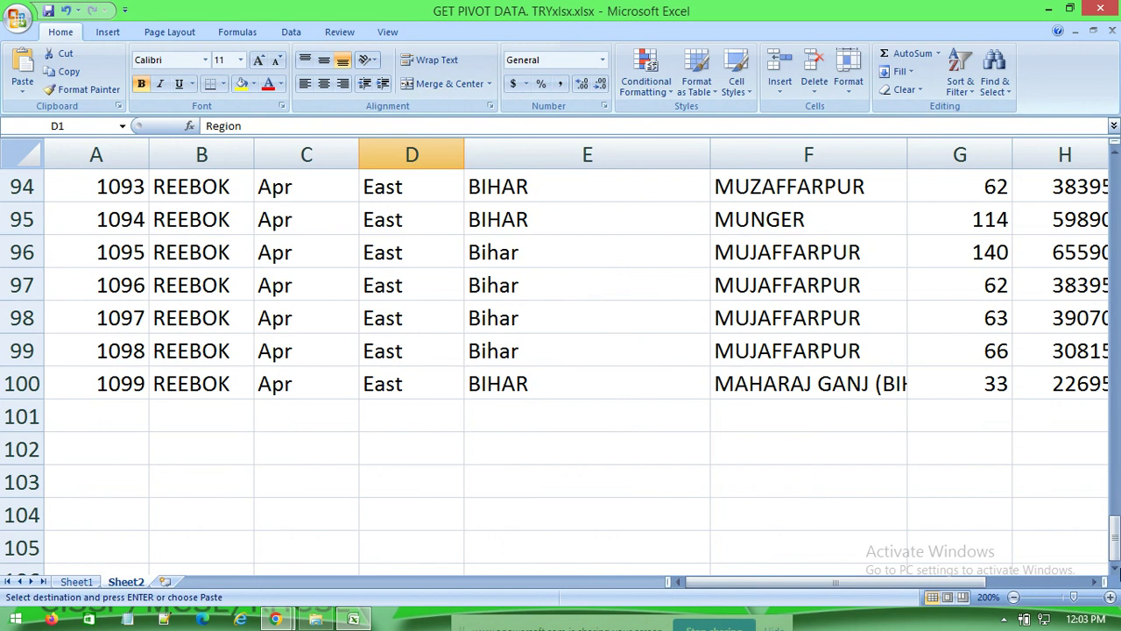
pyautogui.moveTo(833, 582)
pyautogui.mouseDown()
pyautogui.moveTo(889, 588)
pyautogui.moveTo(758, 588)
pyautogui.mouseUp()
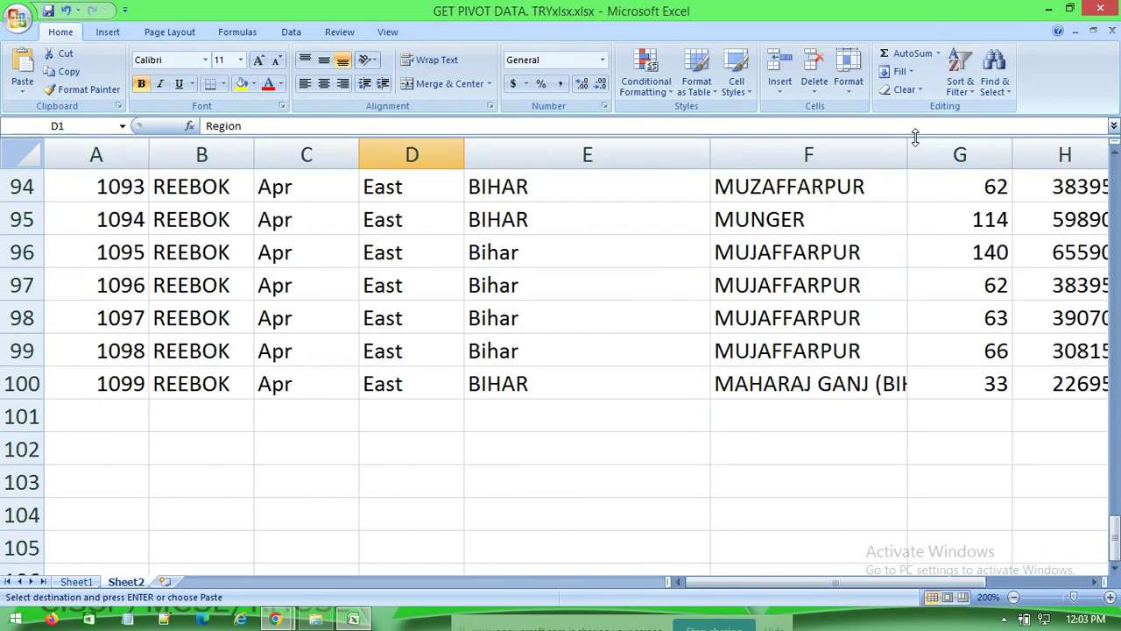
pyautogui.moveTo(909, 154); pyautogui.dragTo(936, 154)
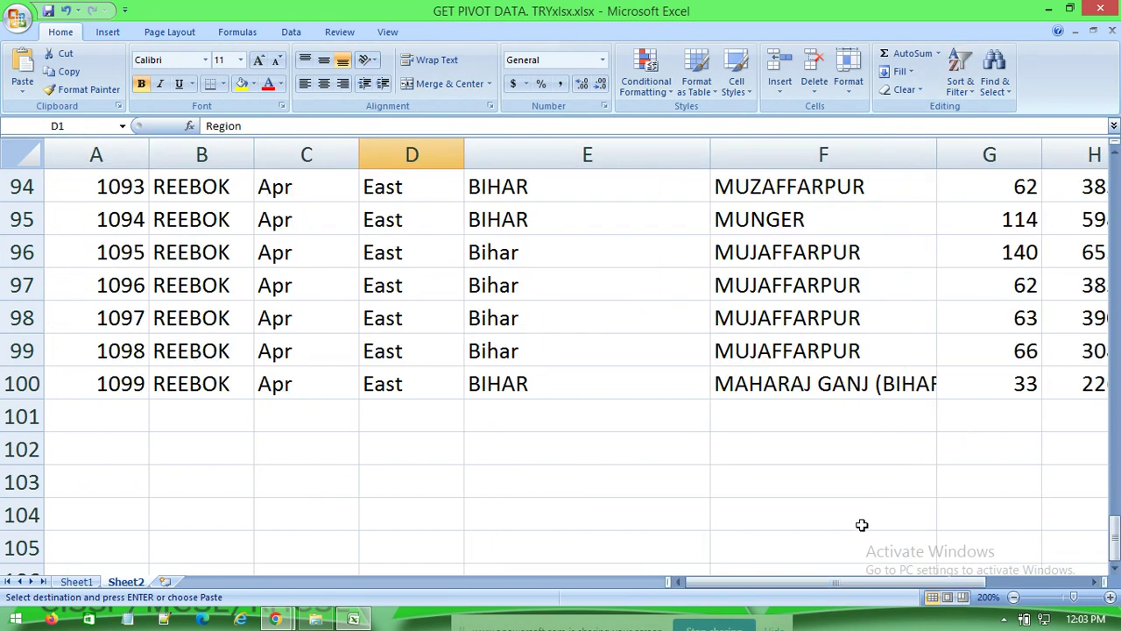
pyautogui.moveTo(858, 582)
pyautogui.mouseDown()
pyautogui.moveTo(1048, 588)
pyautogui.moveTo(447, 490)
pyautogui.mouseUp()
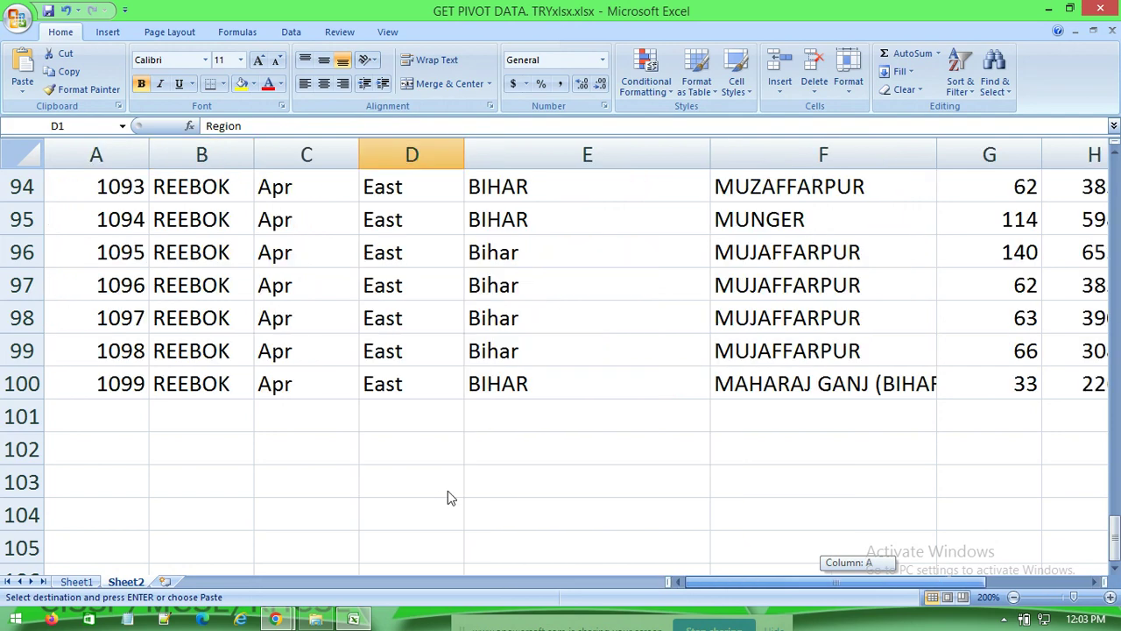
pyautogui.moveTo(1114, 536); pyautogui.dragTo(1115, 167)
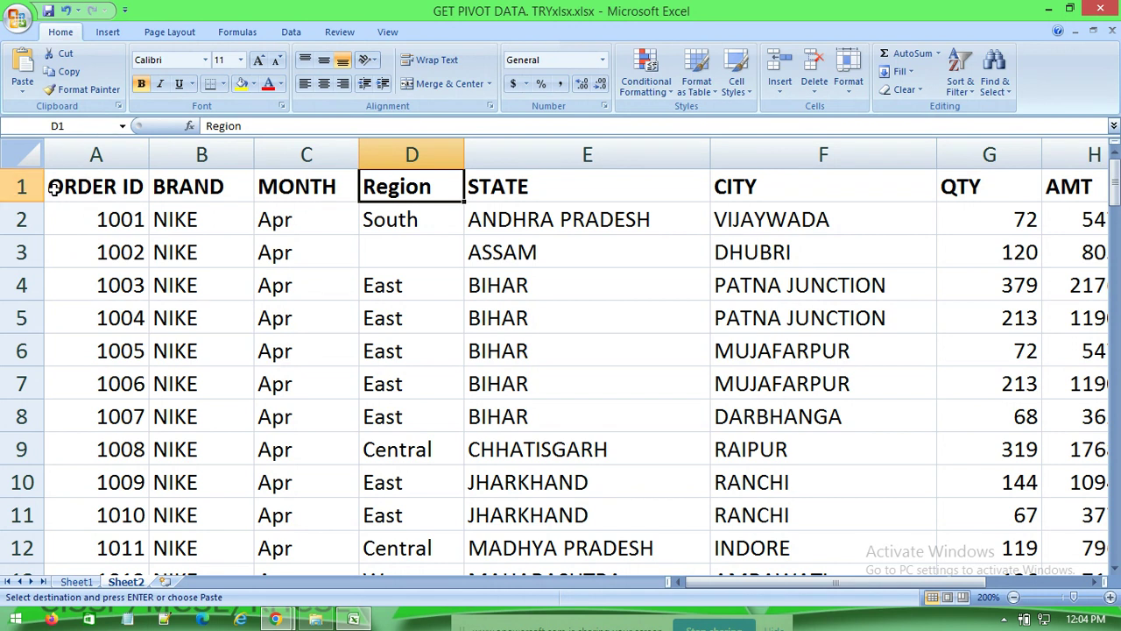
# Select the sales table A1:H100 and copy it with Ctrl+C.
pyautogui.click(56, 186)
pyautogui.moveTo(117, 187)
pyautogui.mouseDown()
pyautogui.moveTo(1042, 537)
pyautogui.moveTo(1051, 583)
pyautogui.mouseUp()
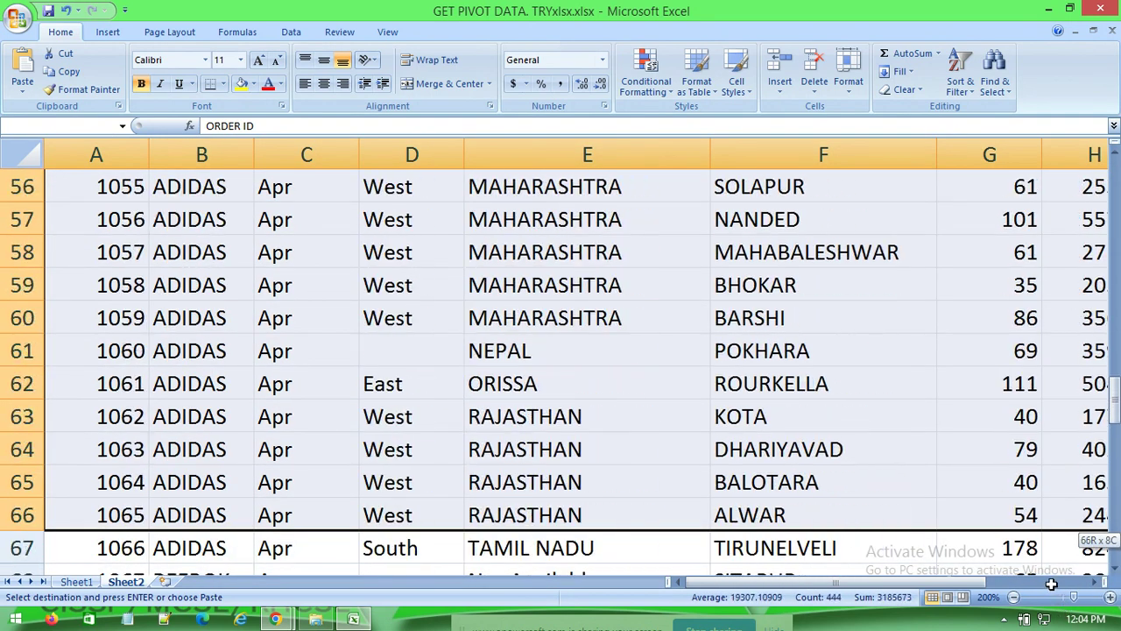
pyautogui.moveTo(1051, 583); pyautogui.dragTo(1032, 548)
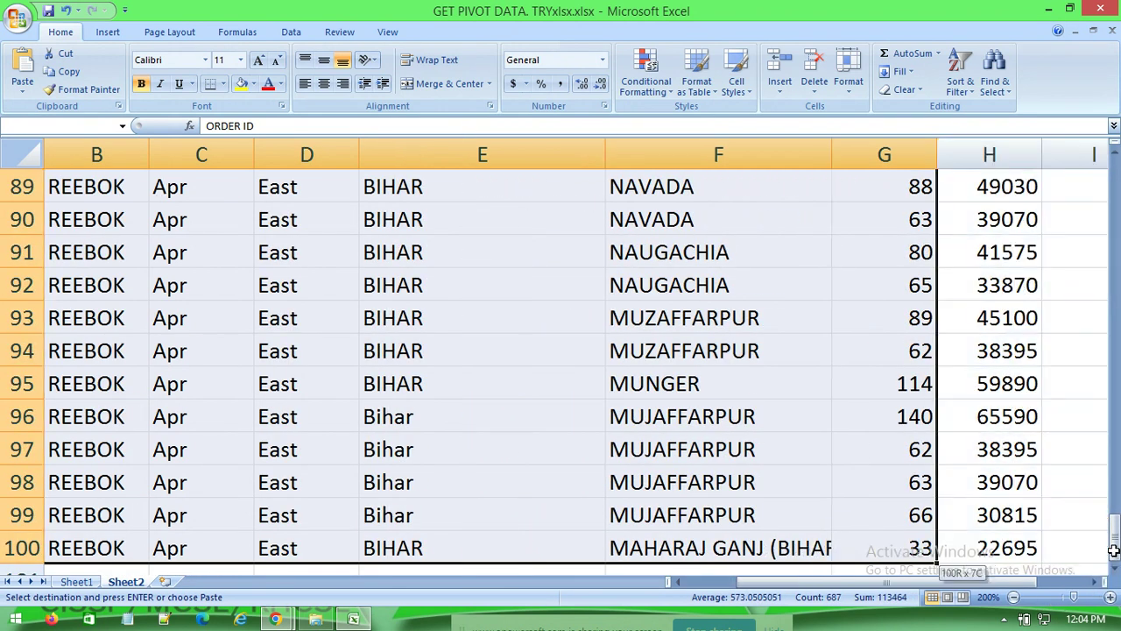
pyautogui.moveTo(1032, 547); pyautogui.dragTo(926, 547)
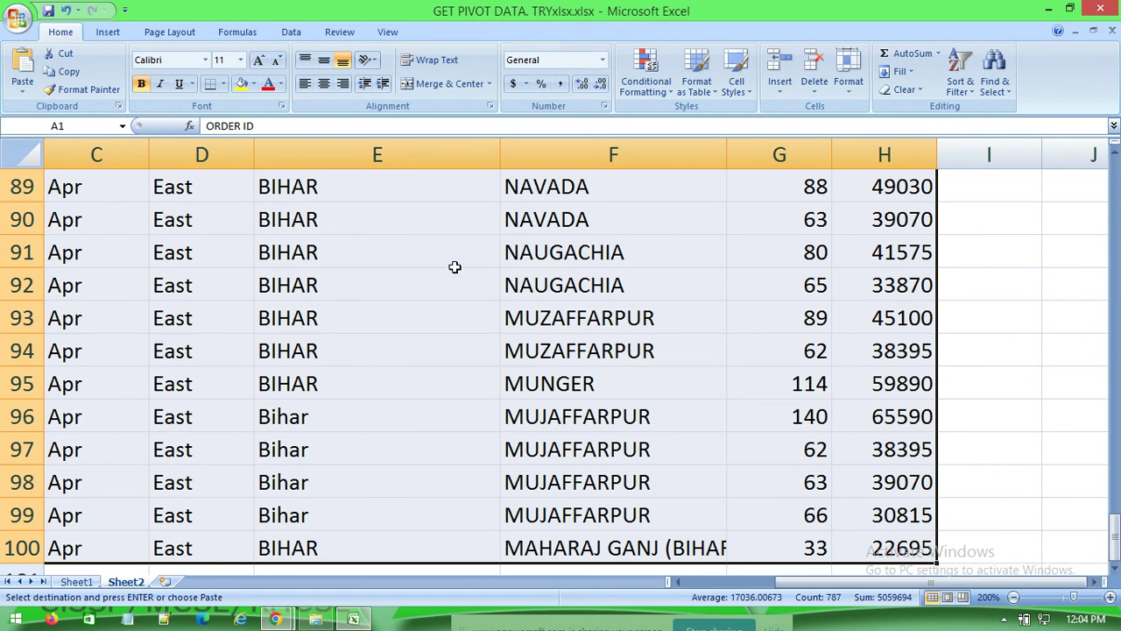
pyautogui.hotkey('ctrl', 'c')
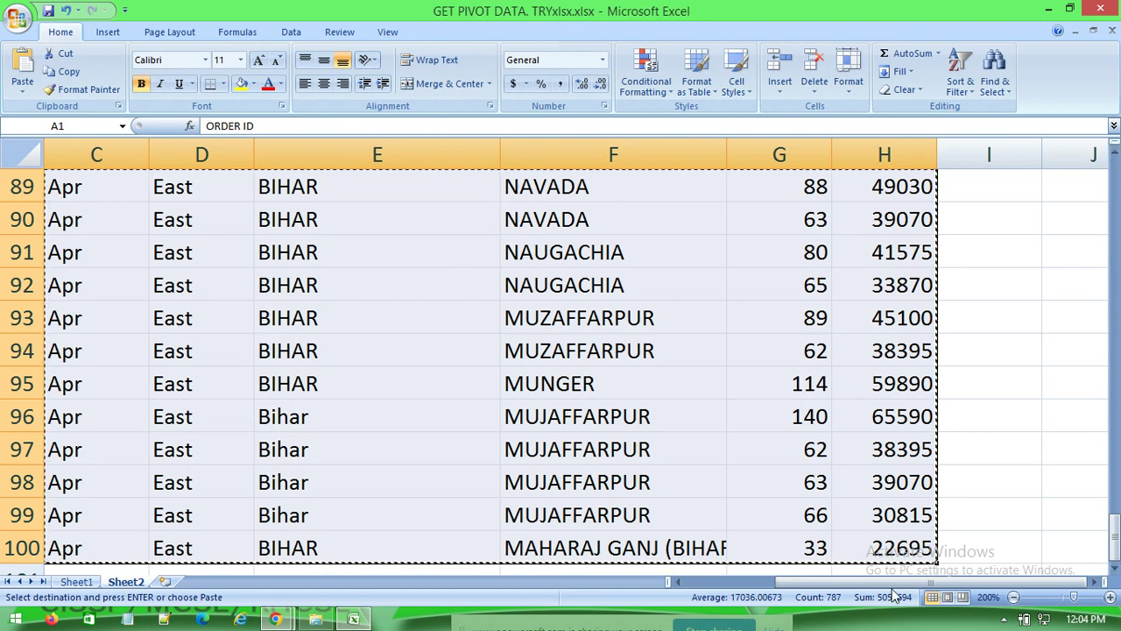
pyautogui.moveTo(875, 582); pyautogui.dragTo(786, 580)
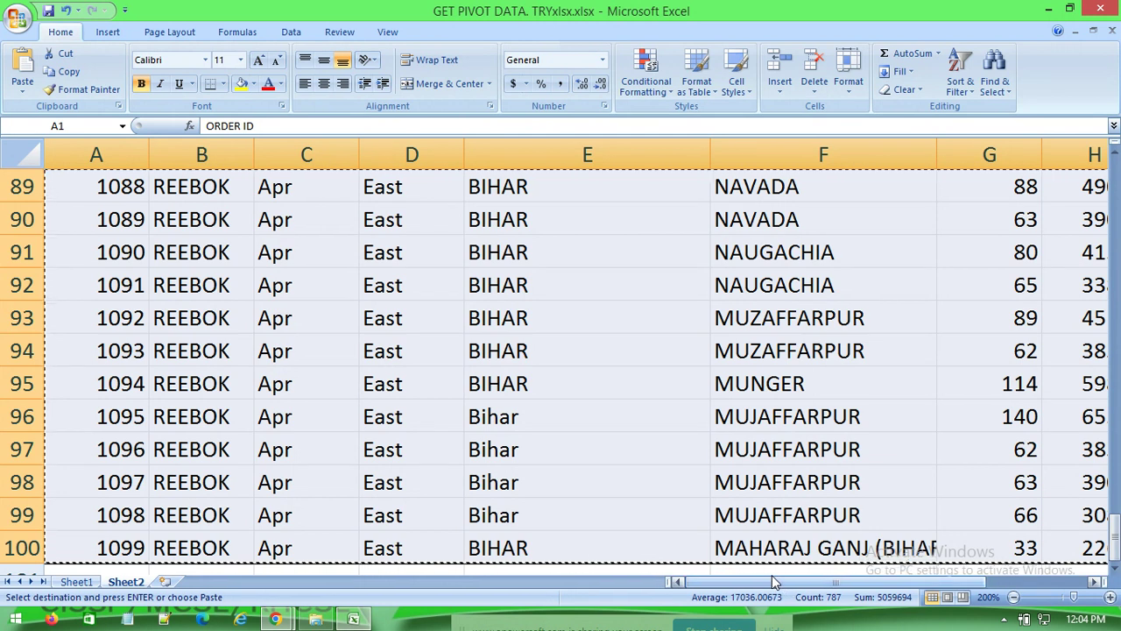
pyautogui.moveTo(1115, 529); pyautogui.dragTo(1115, 171)
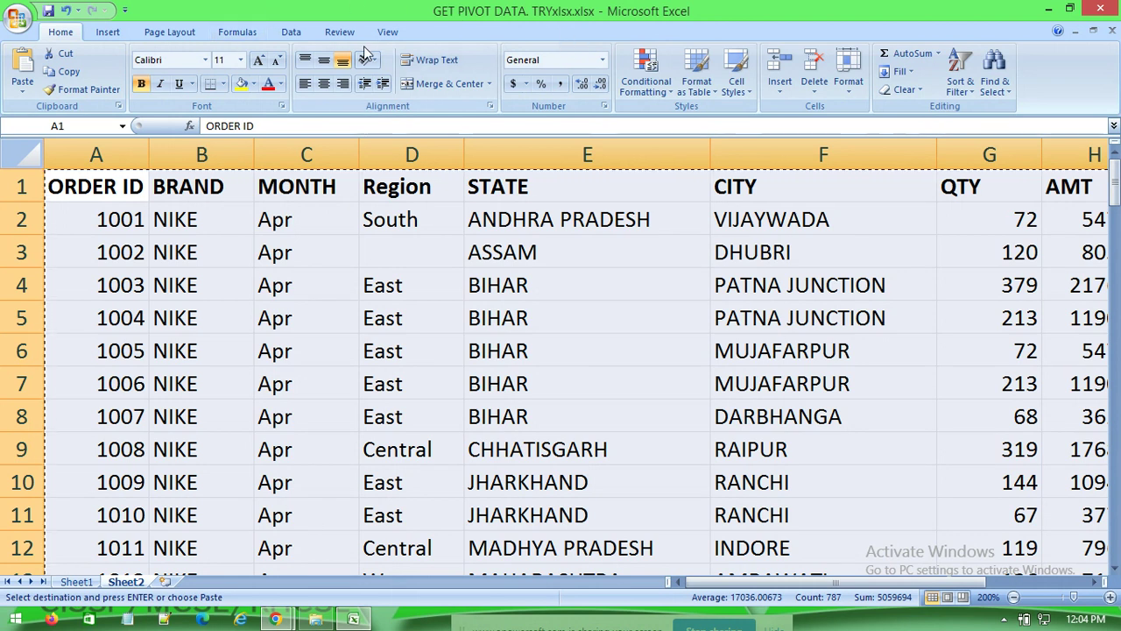
# Start a PivotTable from the Insert tab using range Sheet2!$A$1:$H$100.
pyautogui.click(110, 35)
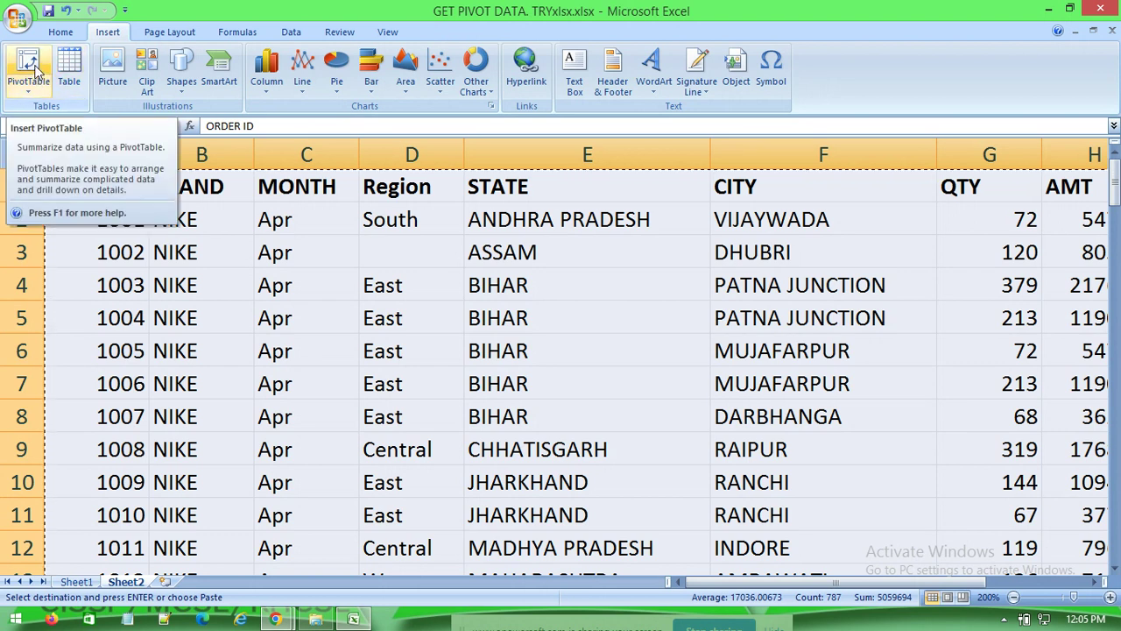
pyautogui.click(32, 70)
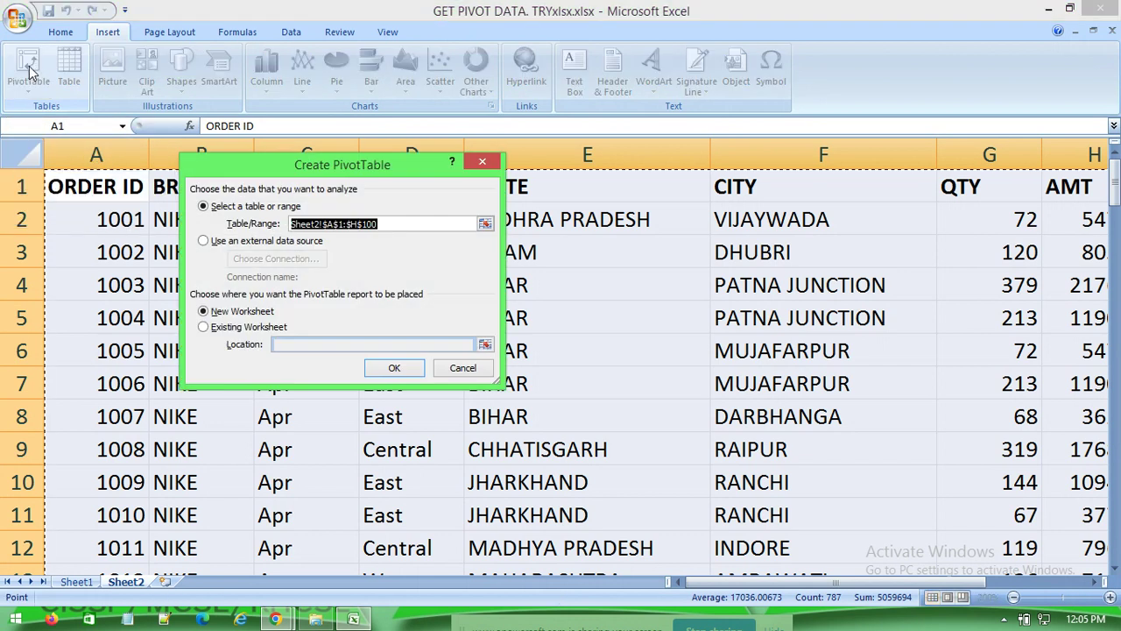
pyautogui.moveTo(295, 173)
pyautogui.mouseDown()
pyautogui.moveTo(243, 202)
pyautogui.moveTo(395, 196)
pyautogui.mouseUp()
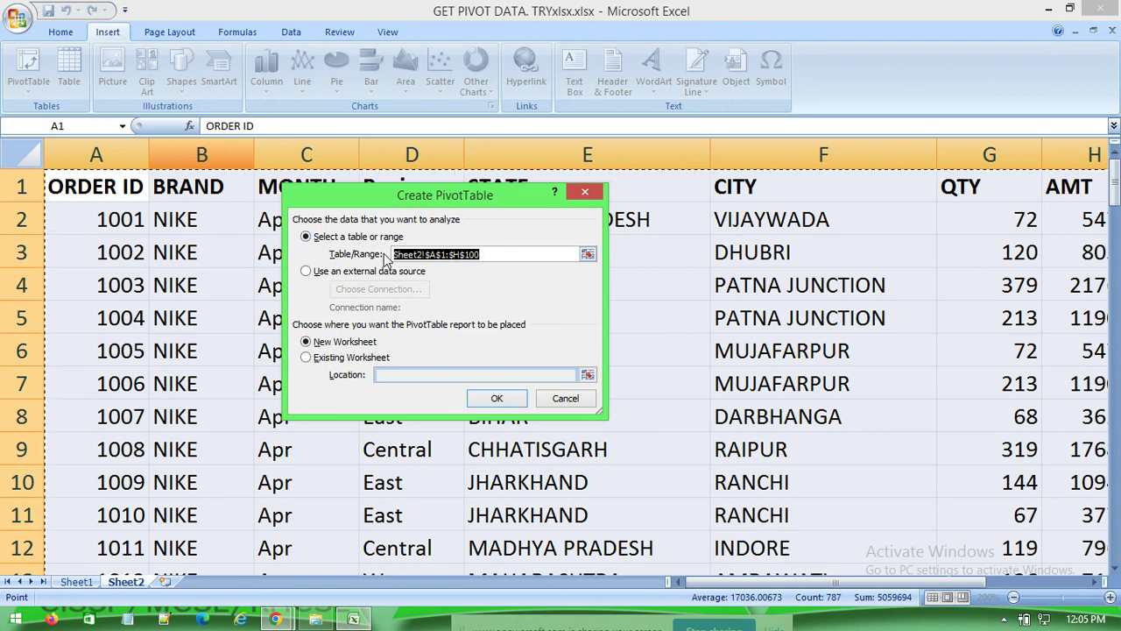
pyautogui.moveTo(410, 203); pyautogui.dragTo(350, 286)
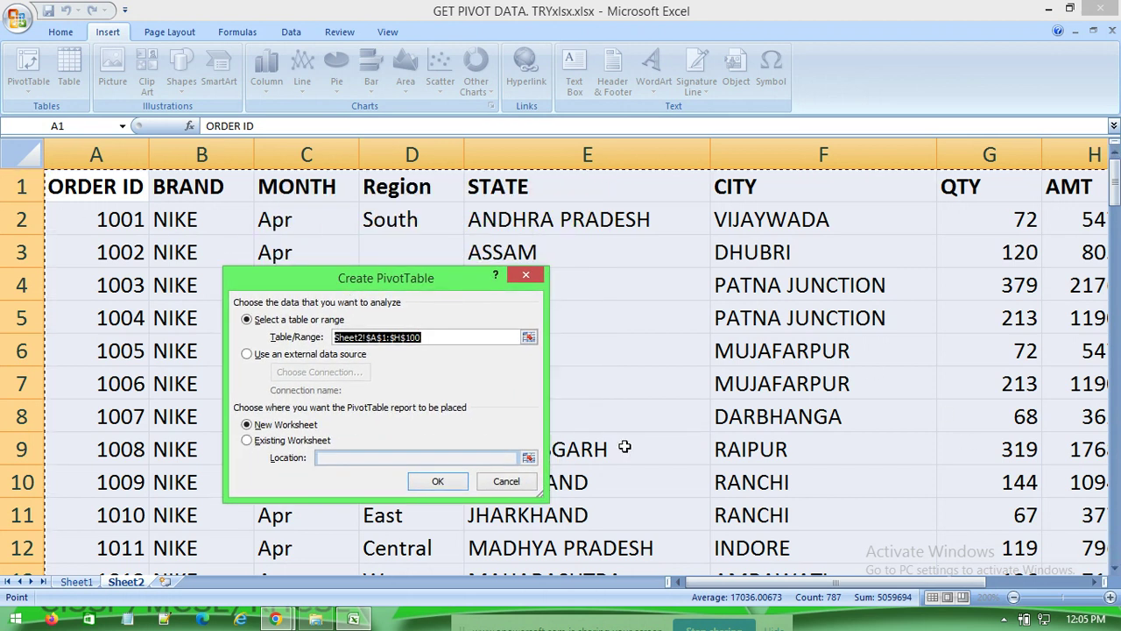
pyautogui.moveTo(386, 281); pyautogui.dragTo(452, 260)
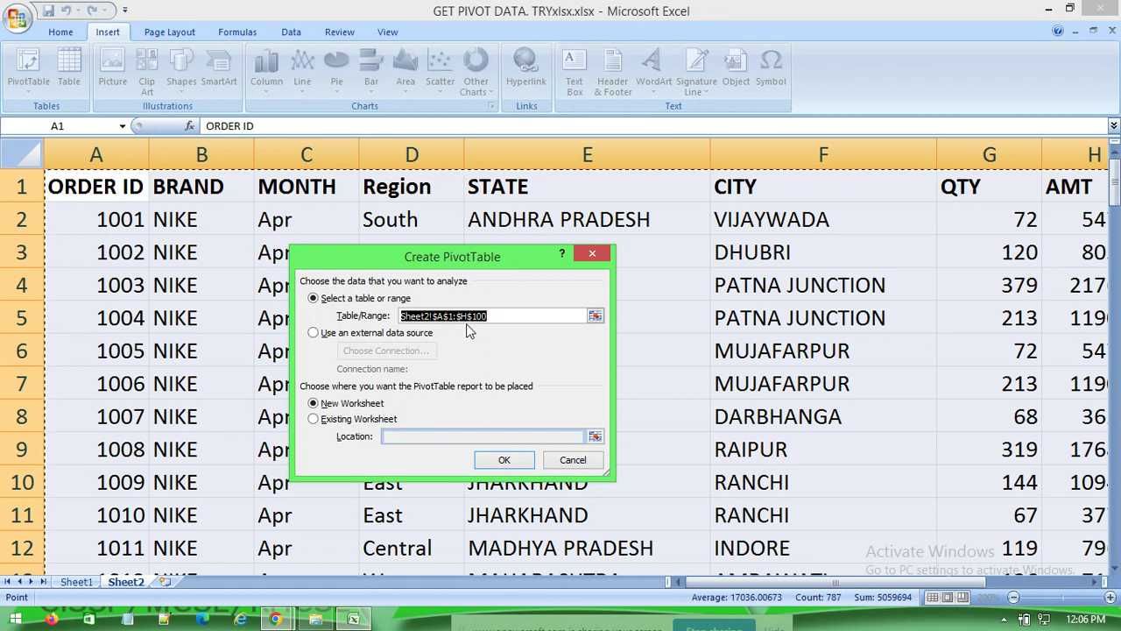
pyautogui.moveTo(1114, 175); pyautogui.dragTo(1114, 522)
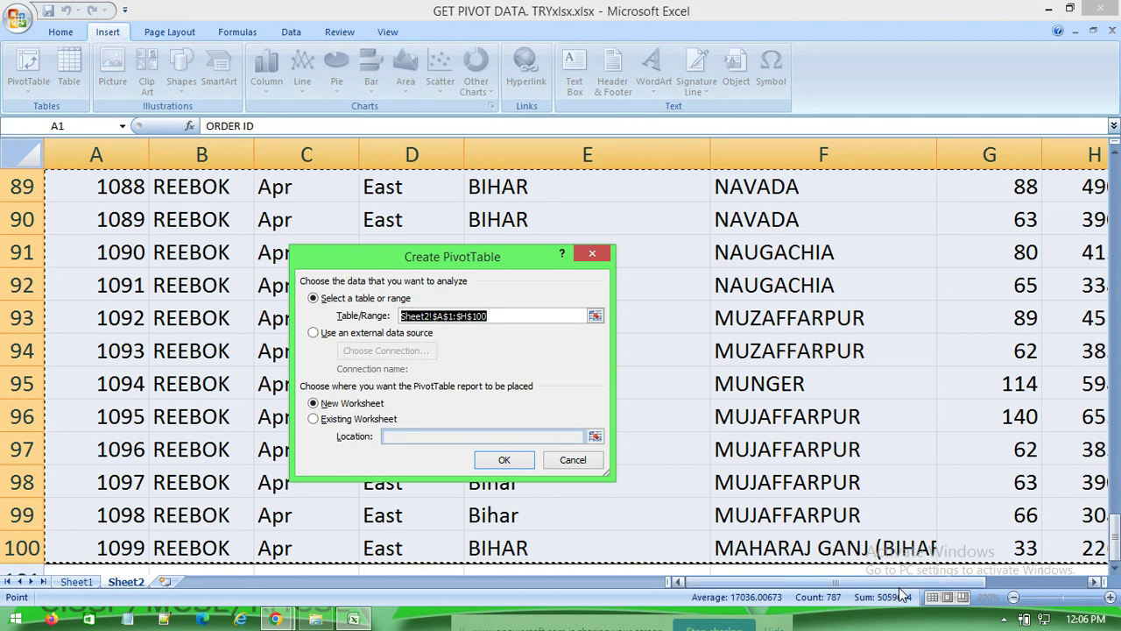
pyautogui.moveTo(926, 582); pyautogui.dragTo(974, 595)
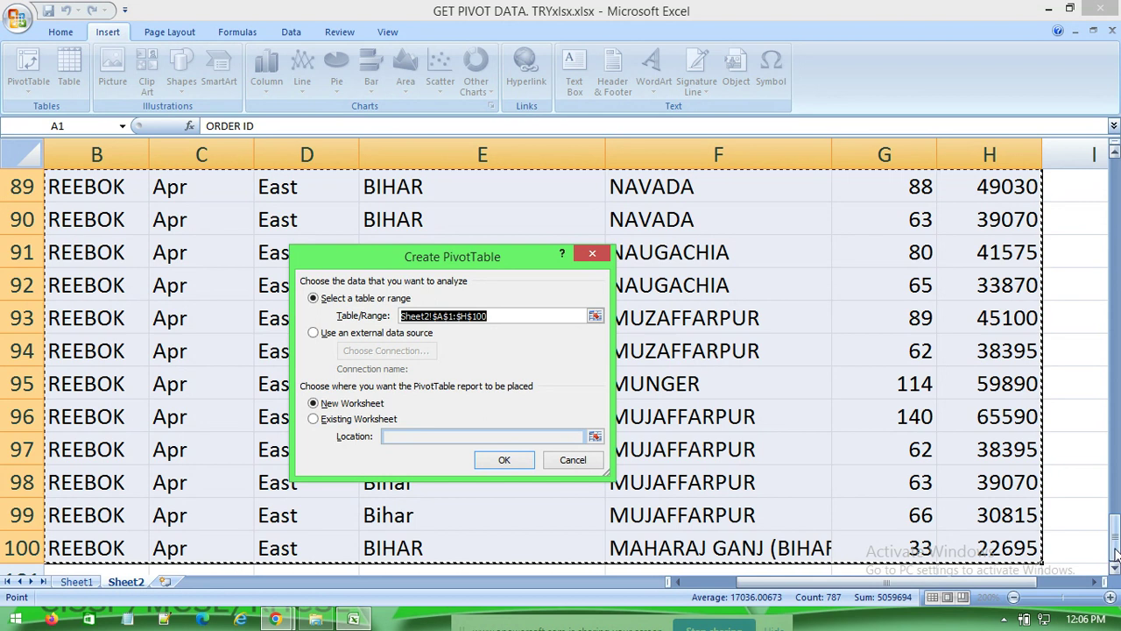
pyautogui.moveTo(1114, 530); pyautogui.dragTo(1110, 175)
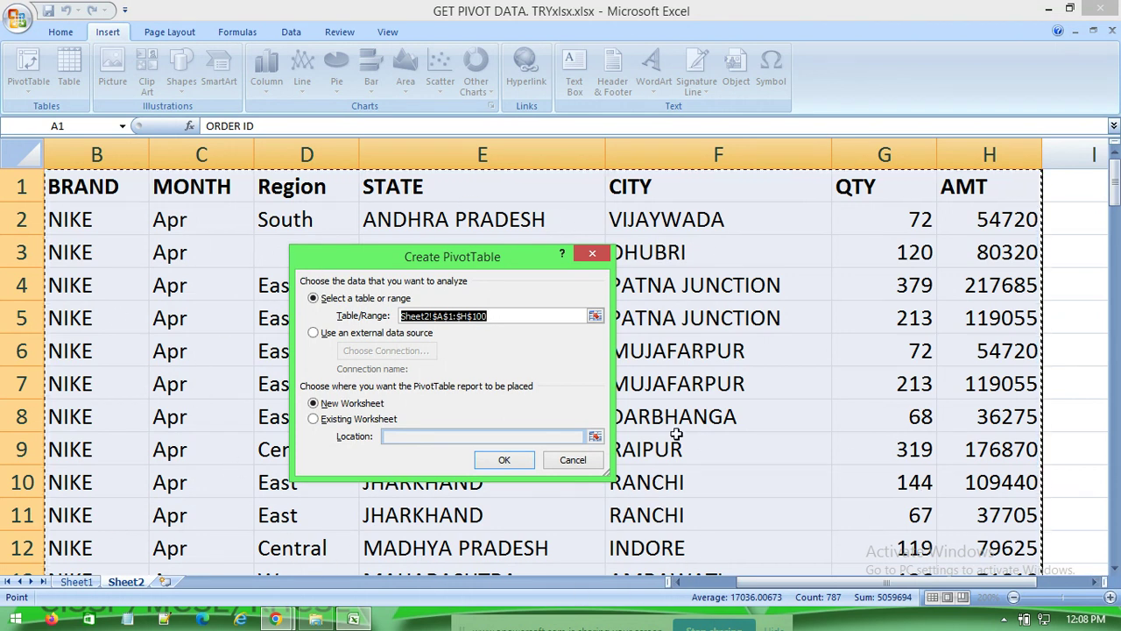
# Set the PivotTable destination to Existing Worksheet at location Sheet2!$J$5.
pyautogui.click(314, 418)
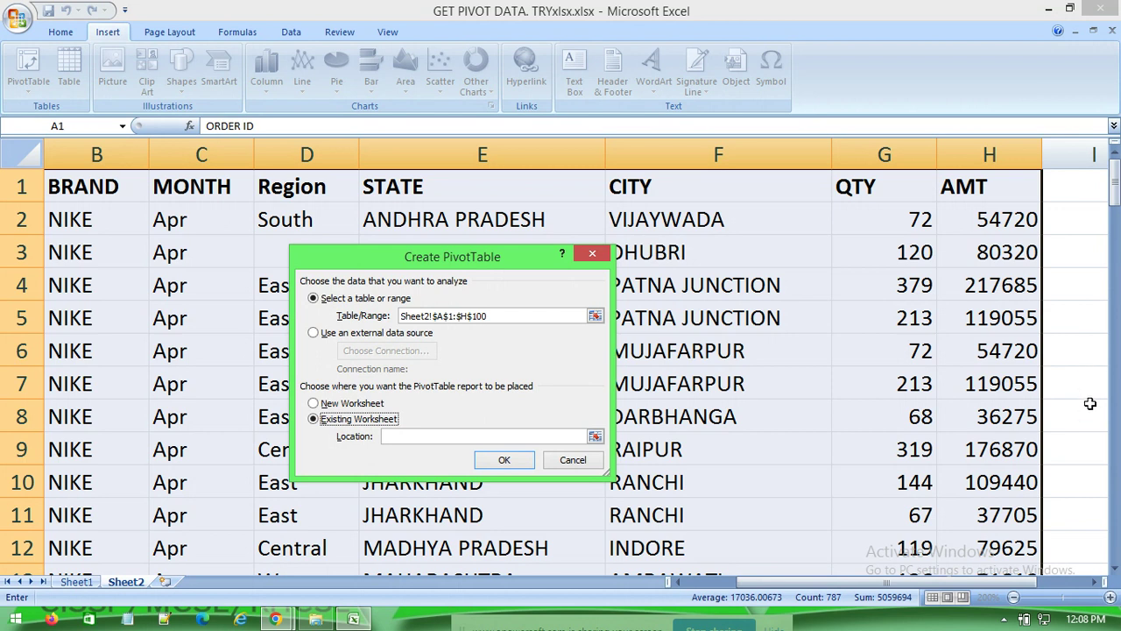
pyautogui.click(403, 436)
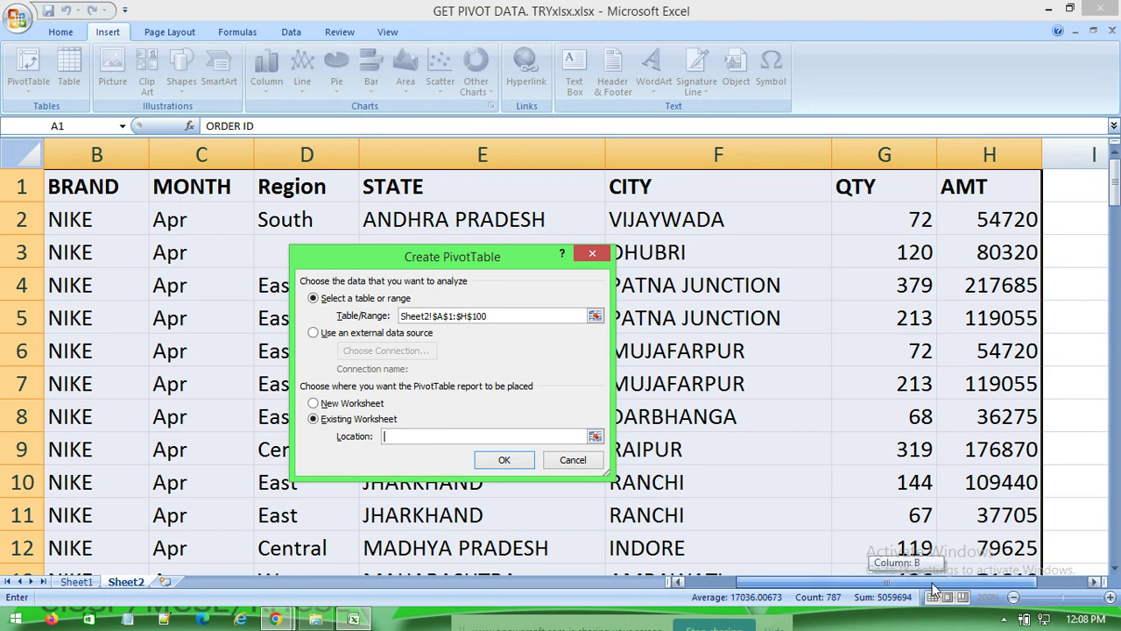
pyautogui.moveTo(908, 584); pyautogui.dragTo(947, 583)
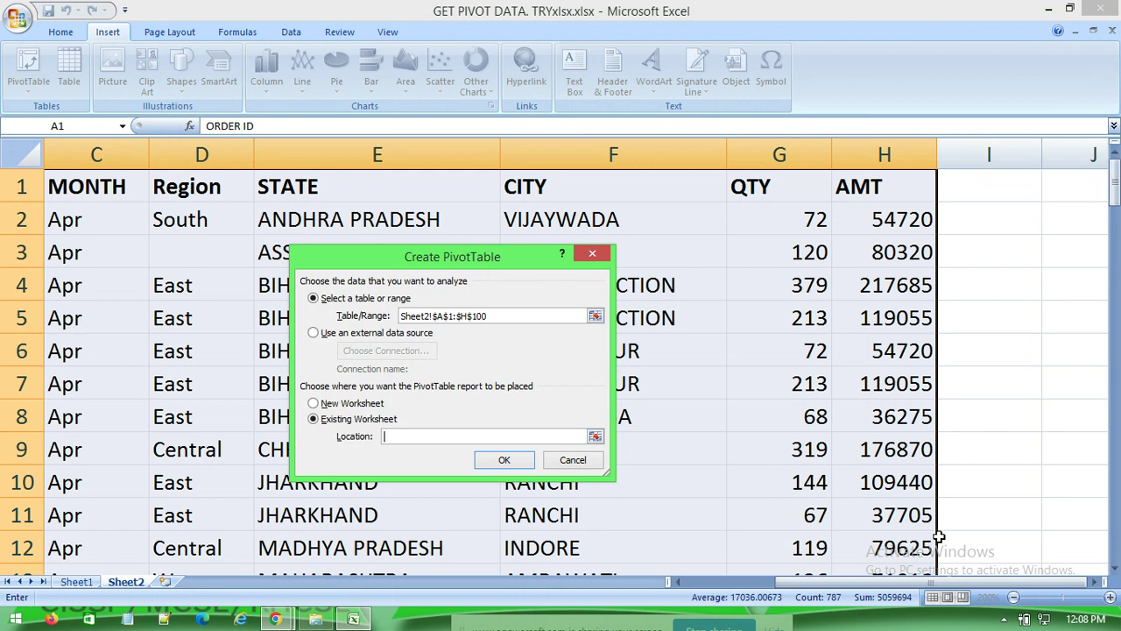
pyautogui.moveTo(1116, 186); pyautogui.dragTo(1116, 192)
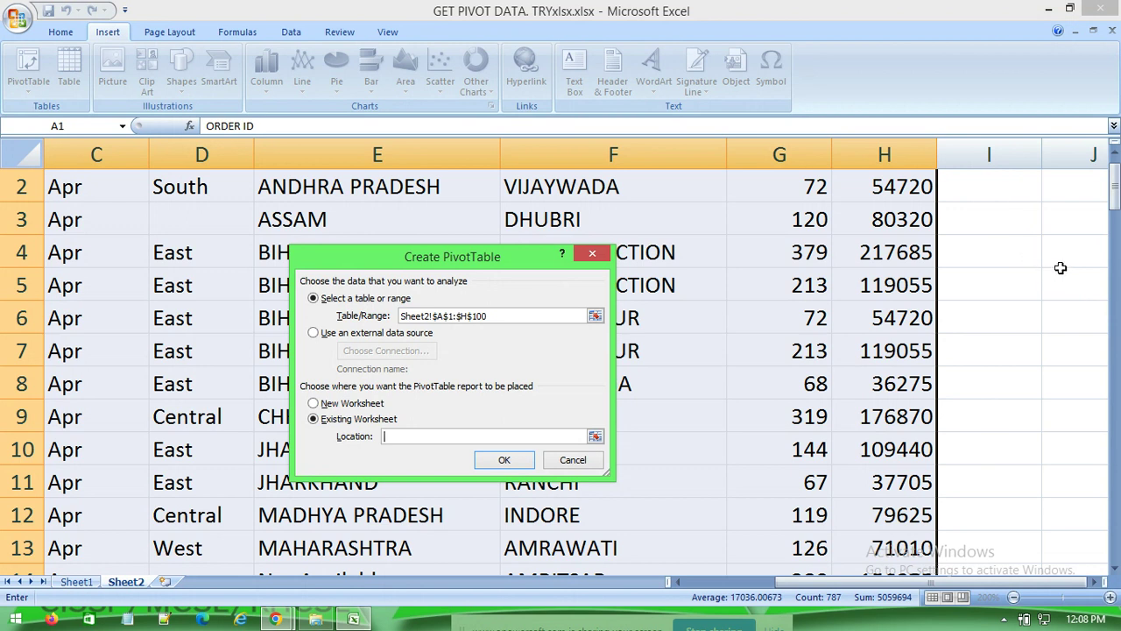
pyautogui.click(1067, 284)
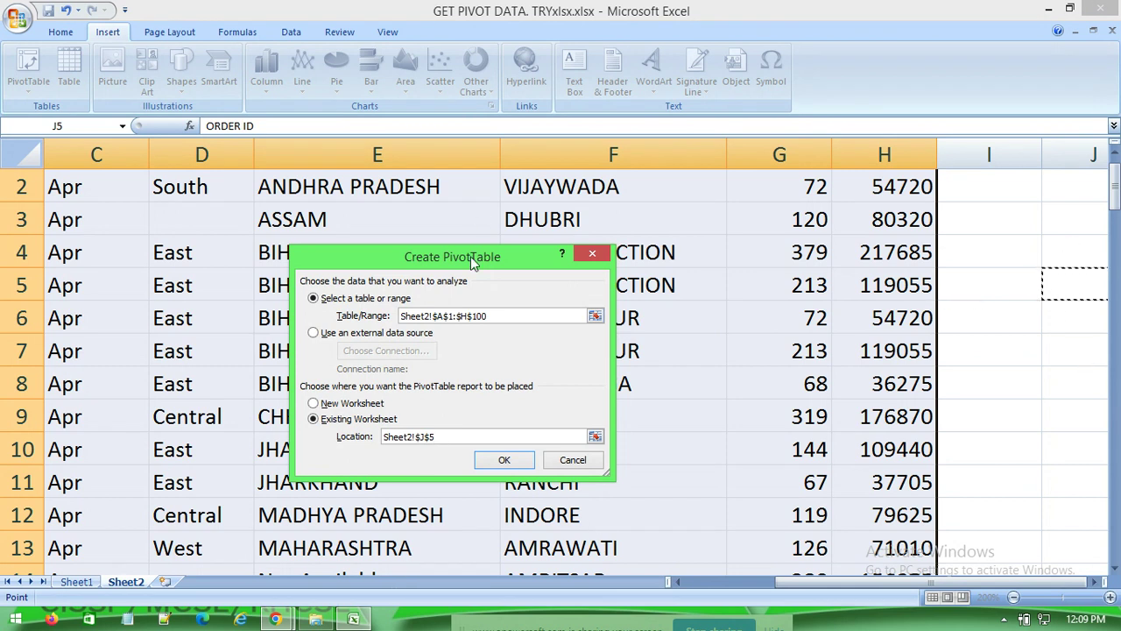
# Create the empty PivotTable1 at J5, with fields ORDER ID through AMT listed.
pyautogui.click(506, 459)
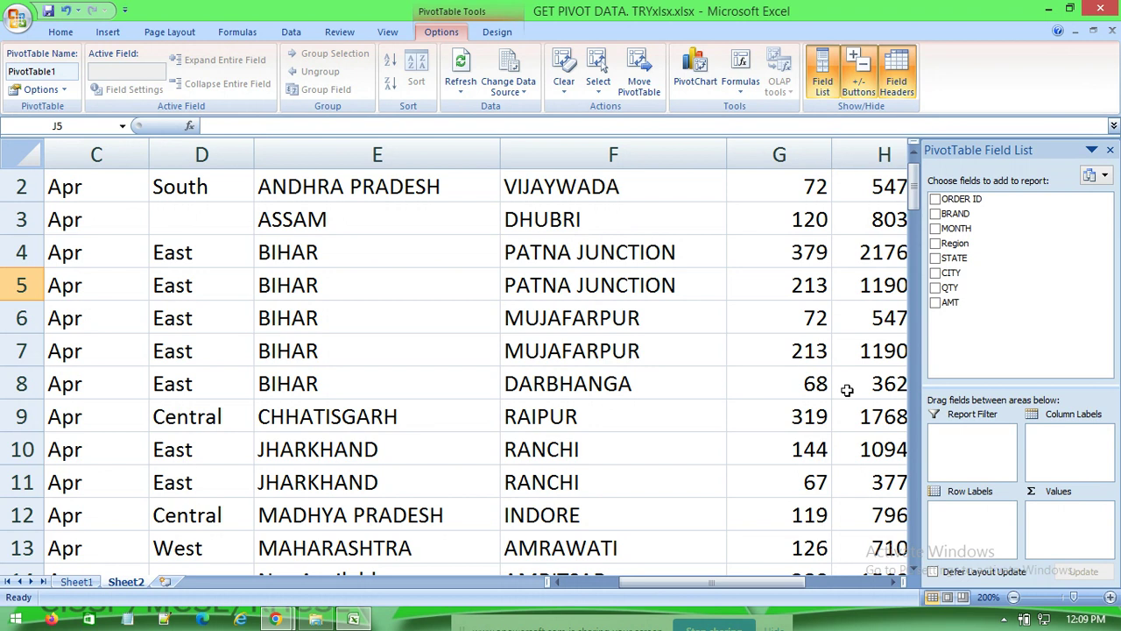
pyautogui.moveTo(744, 583); pyautogui.dragTo(836, 593)
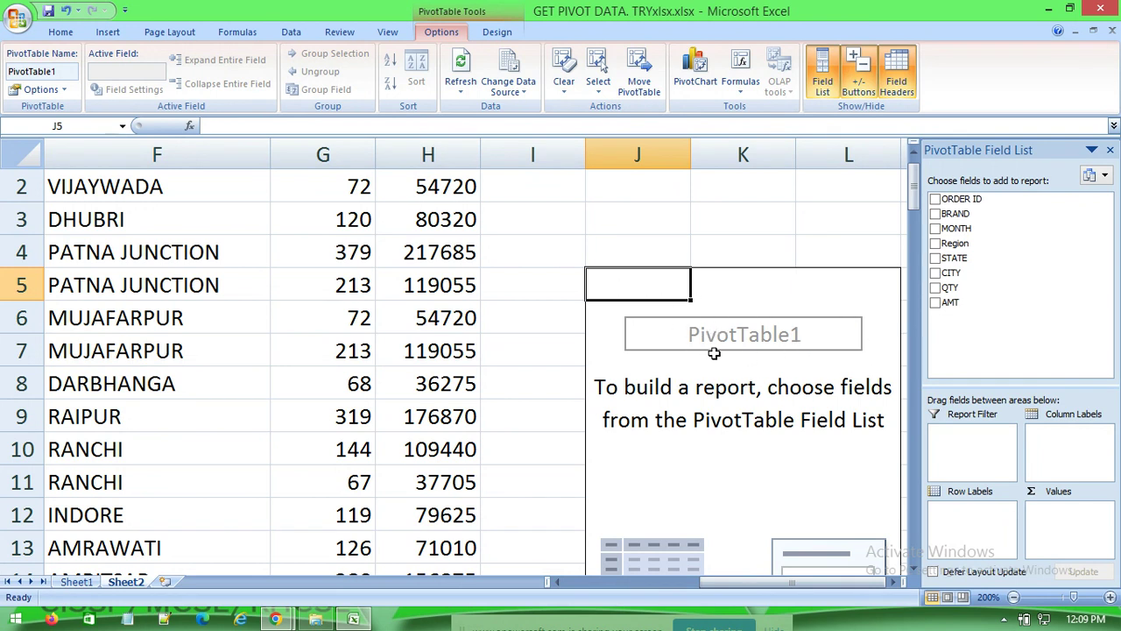
pyautogui.scroll(-2, 736, 558)
pyautogui.scroll(-3, 736, 557)
pyautogui.scroll(1, 728, 521)
pyautogui.scroll(1, 728, 521)
pyautogui.scroll(3, 740, 491)
pyautogui.scroll(-2, 744, 488)
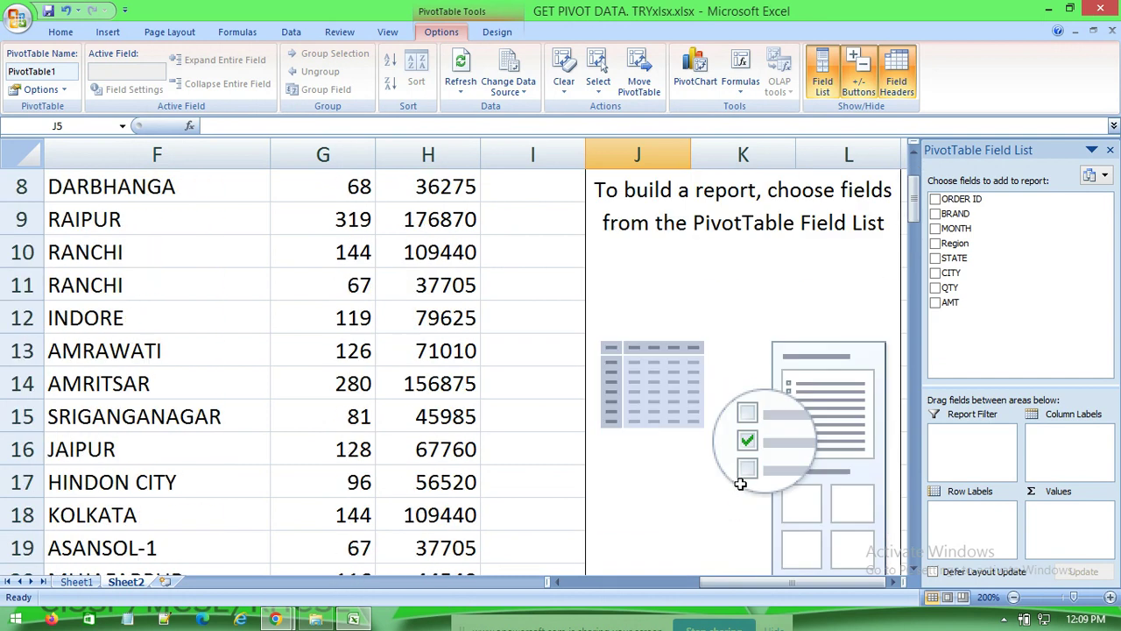
pyautogui.scroll(-5, 740, 486)
pyautogui.scroll(7, 737, 485)
pyautogui.scroll(1, 737, 480)
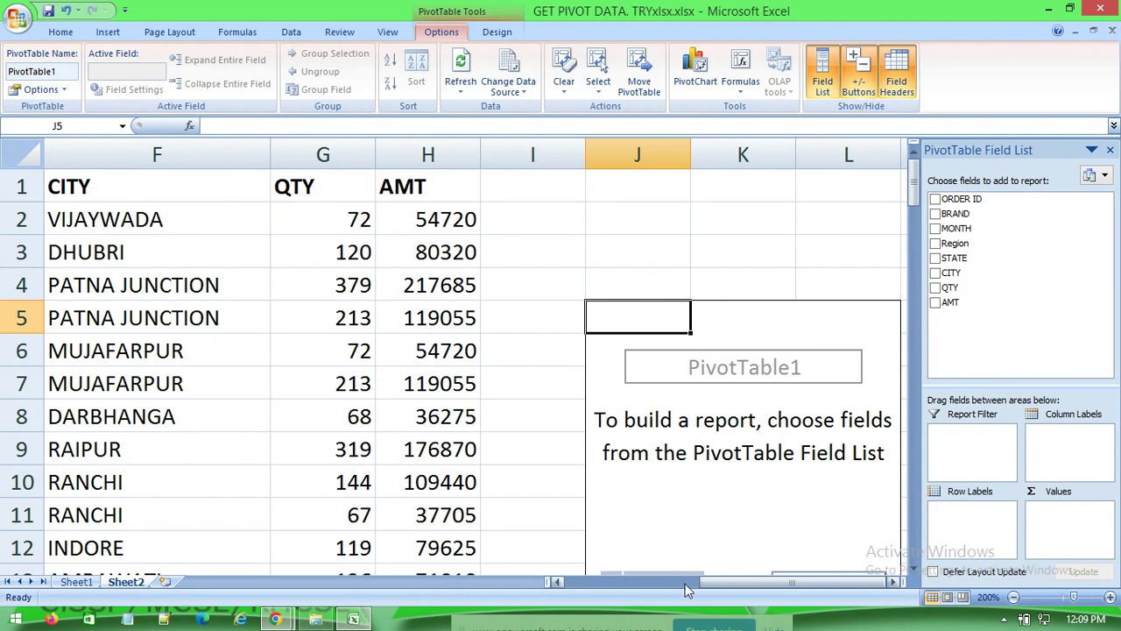
# Select cells in and out of PivotTable1 to make its field list appear and disappear.
pyautogui.moveTo(732, 581); pyautogui.dragTo(683, 582)
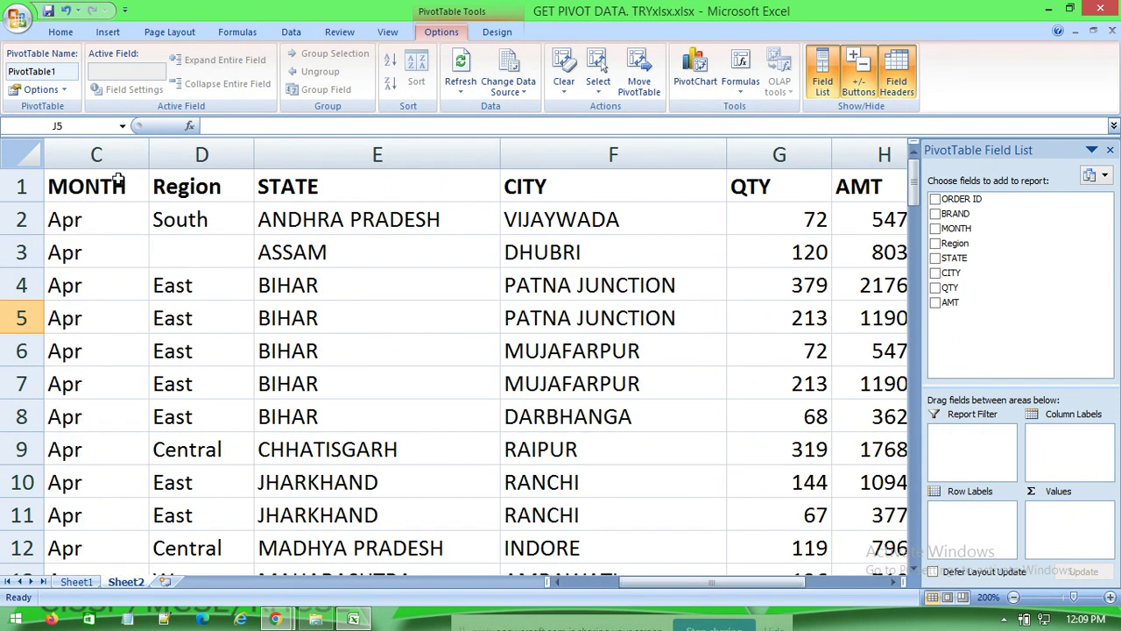
pyautogui.moveTo(672, 583); pyautogui.dragTo(735, 585)
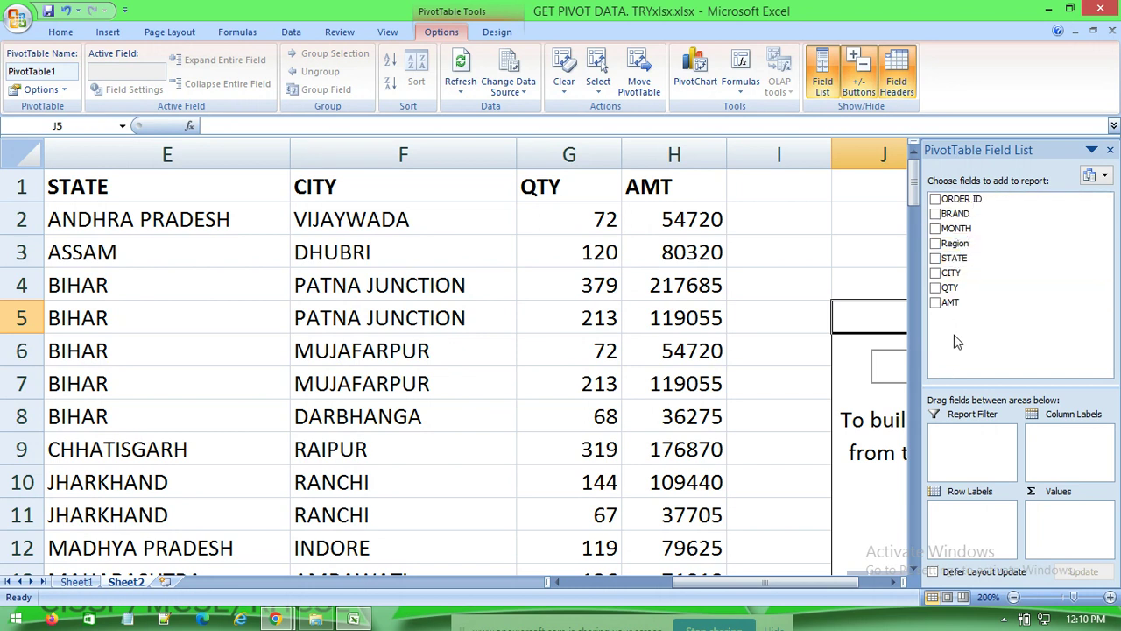
pyautogui.moveTo(756, 582); pyautogui.dragTo(810, 596)
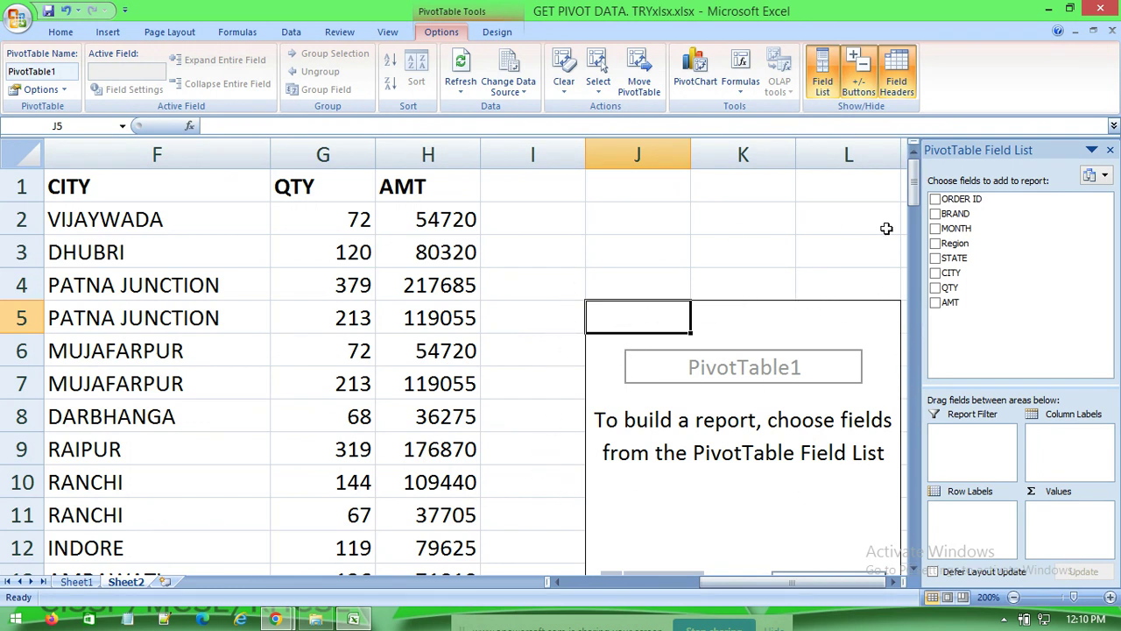
pyautogui.click(820, 249)
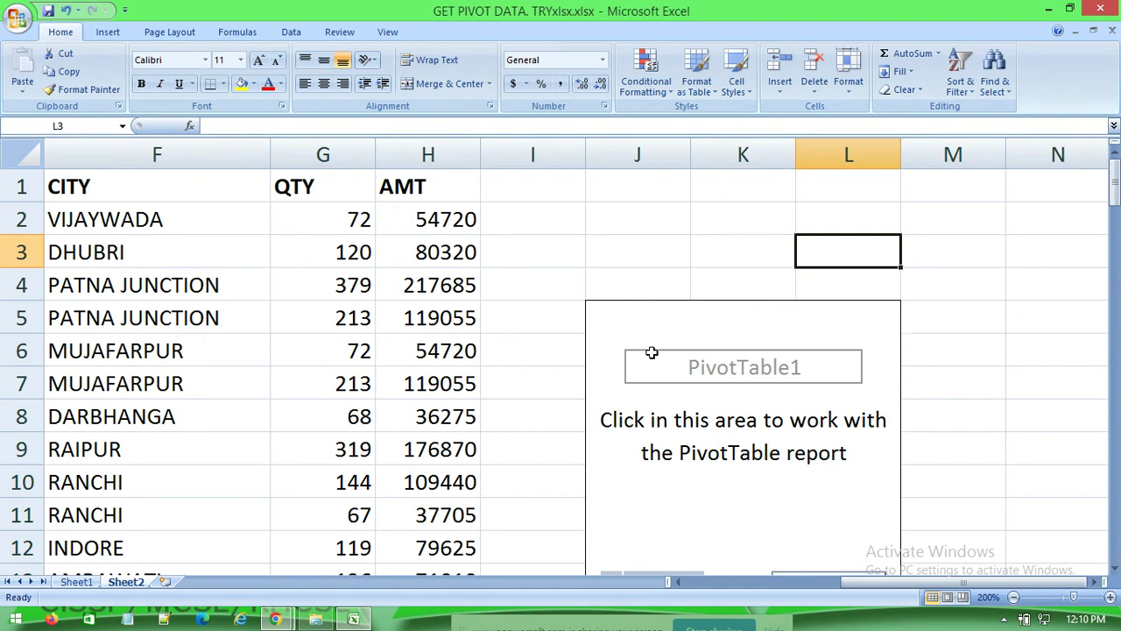
pyautogui.click(617, 325)
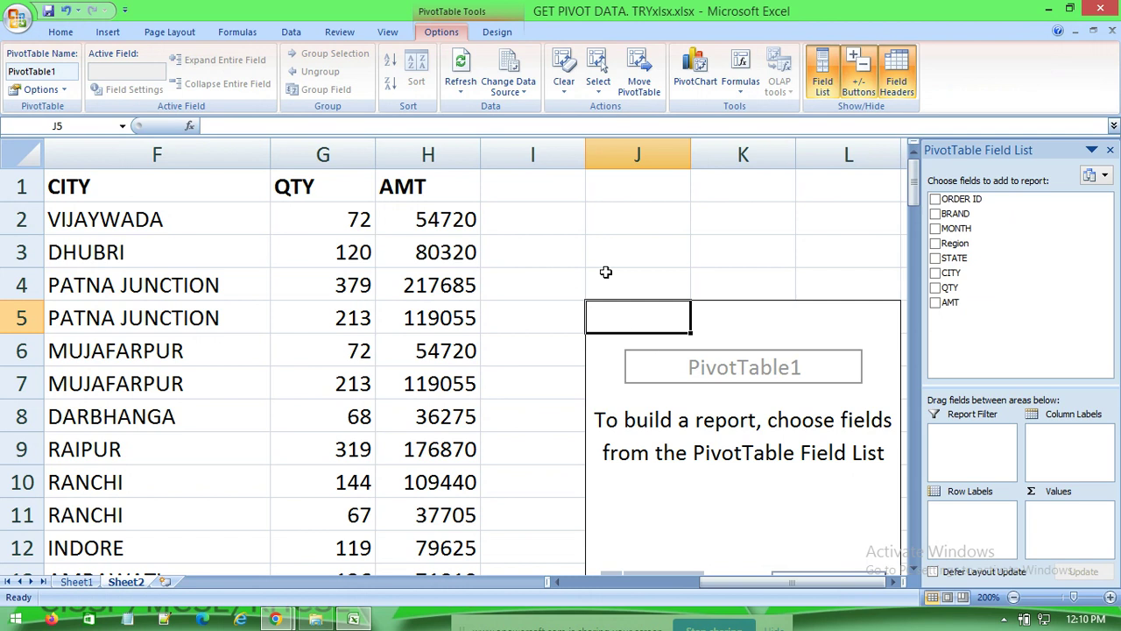
pyautogui.click(523, 328)
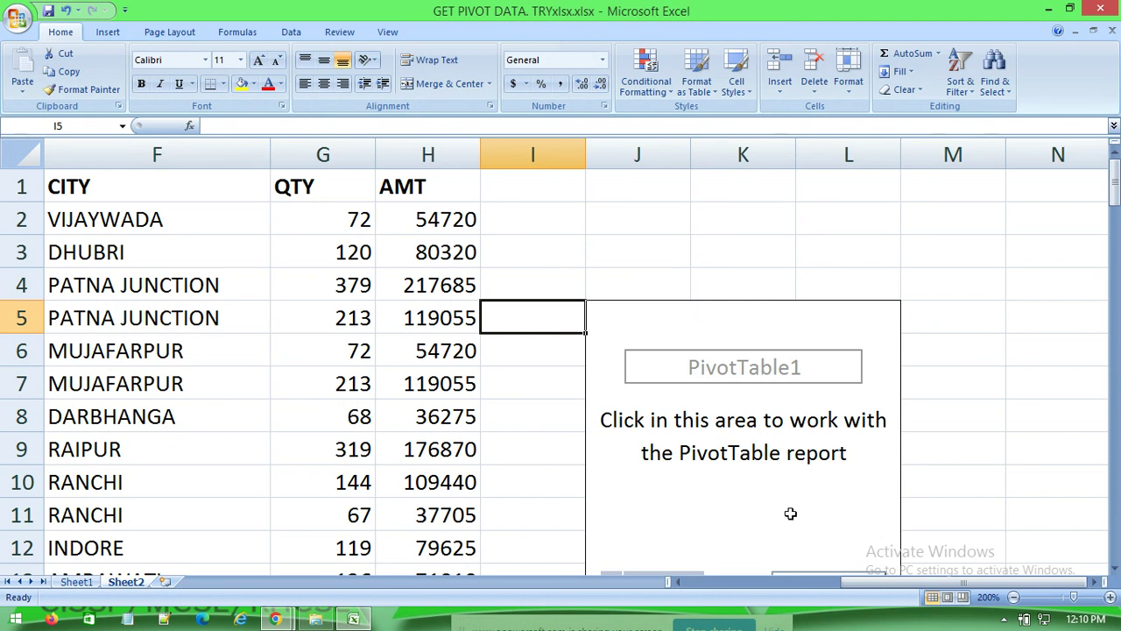
pyautogui.click(693, 549)
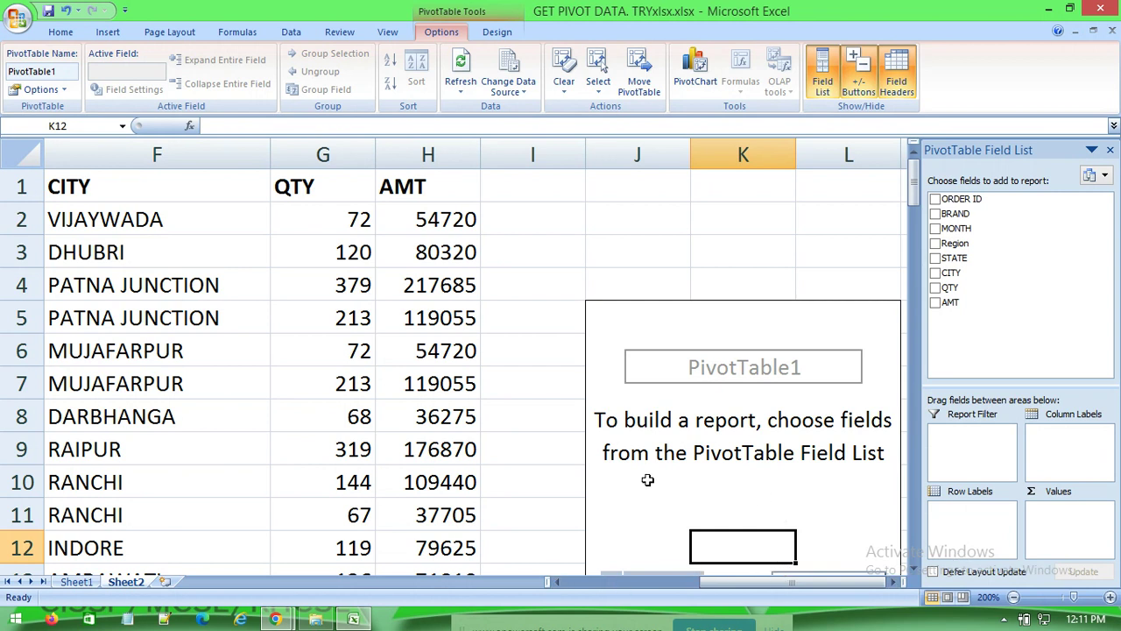
# Hide the PivotTable field list, select cell L5, and show the field list again.
pyautogui.click(1110, 152)
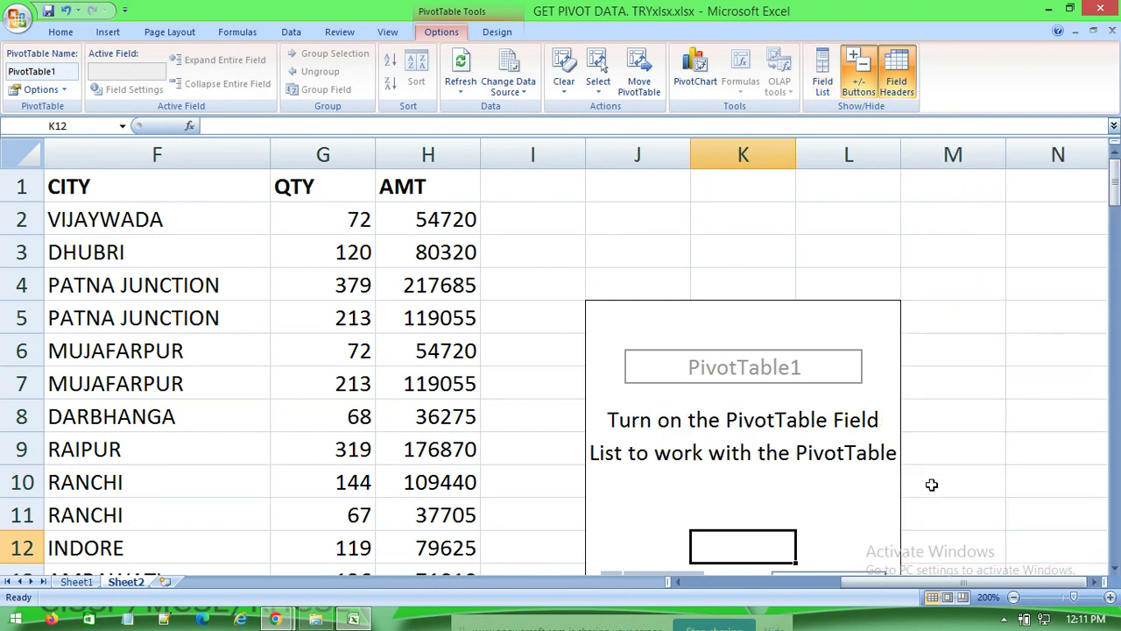
pyautogui.click(955, 293)
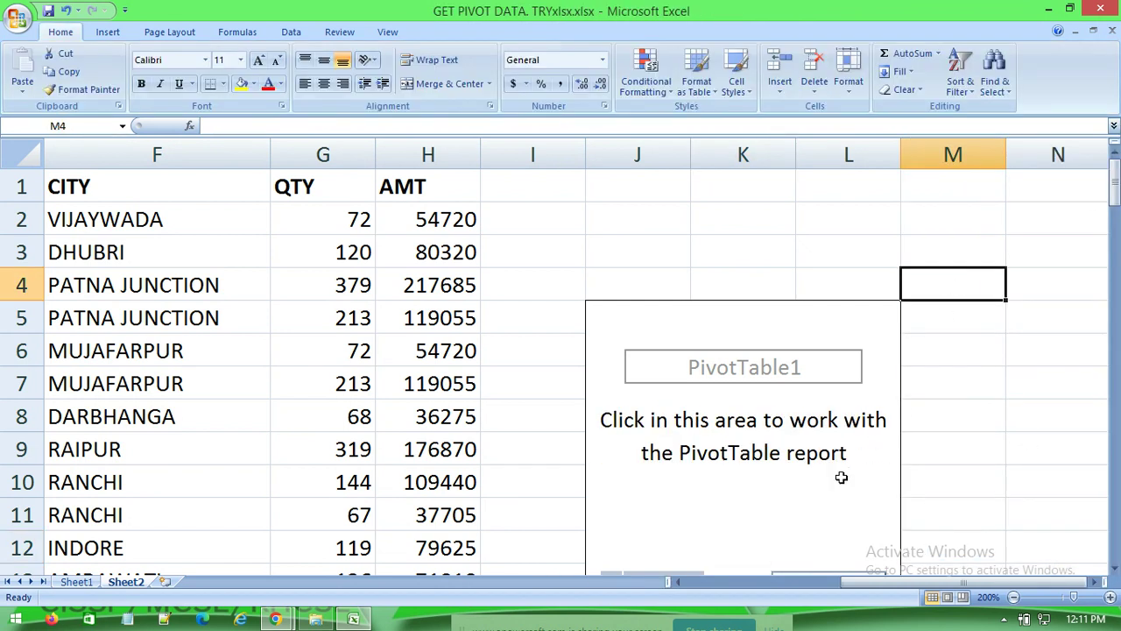
pyautogui.click(707, 524)
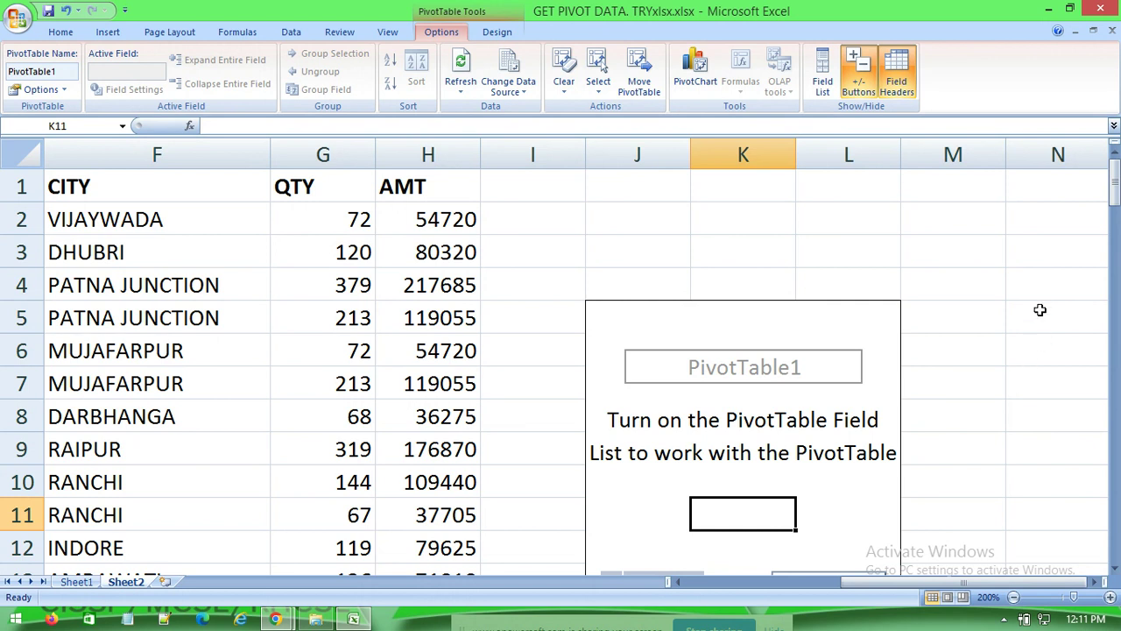
pyautogui.click(957, 264)
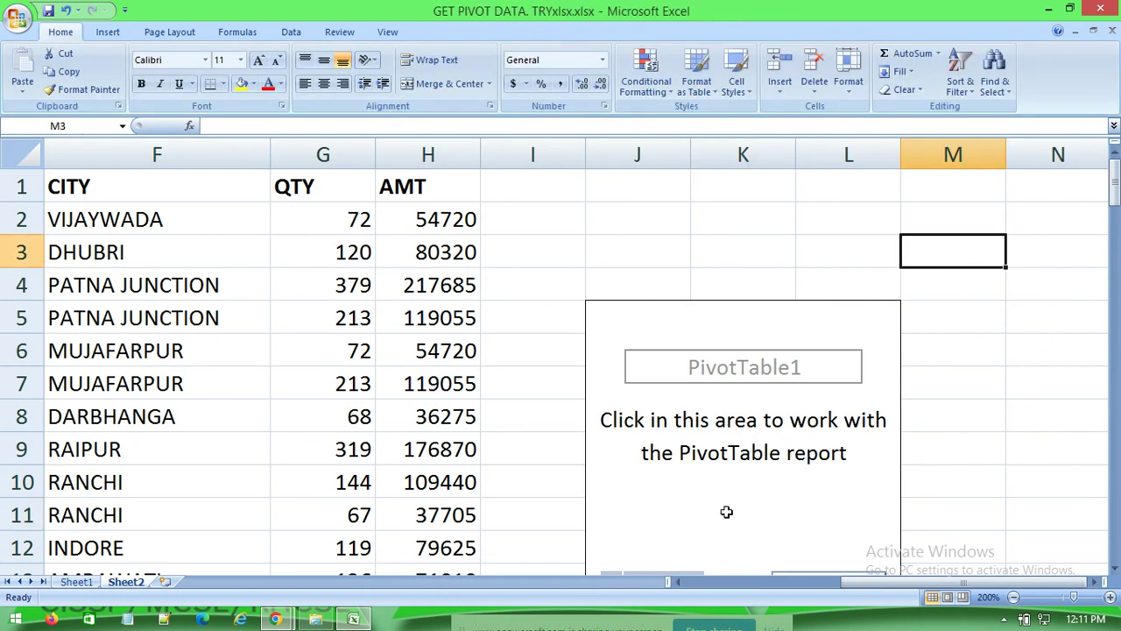
pyautogui.click(650, 509)
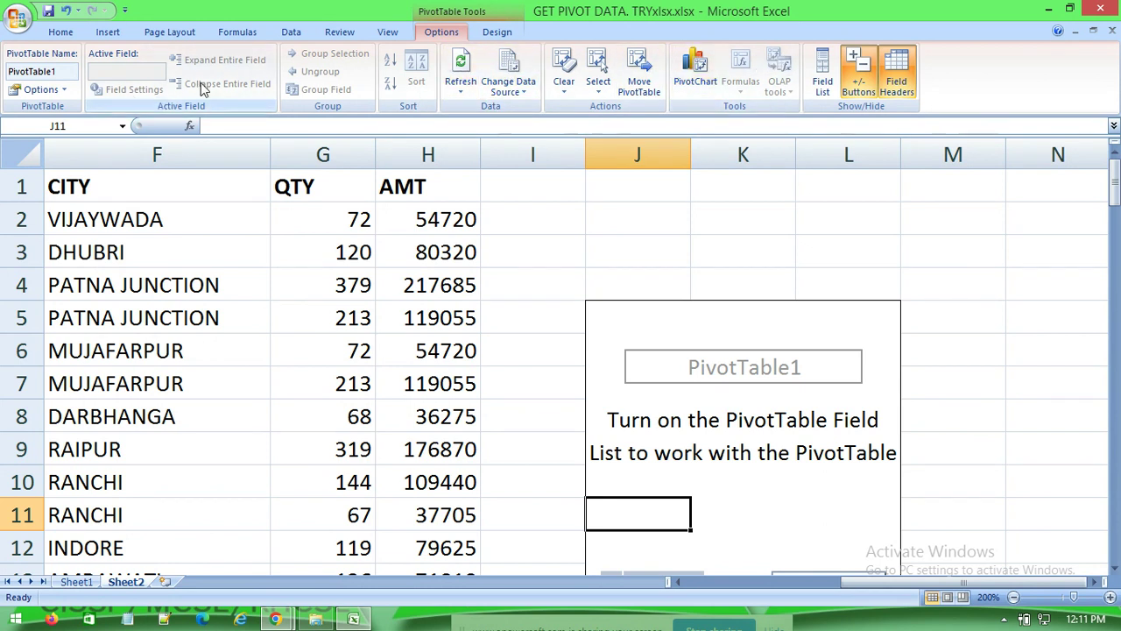
pyautogui.click(825, 84)
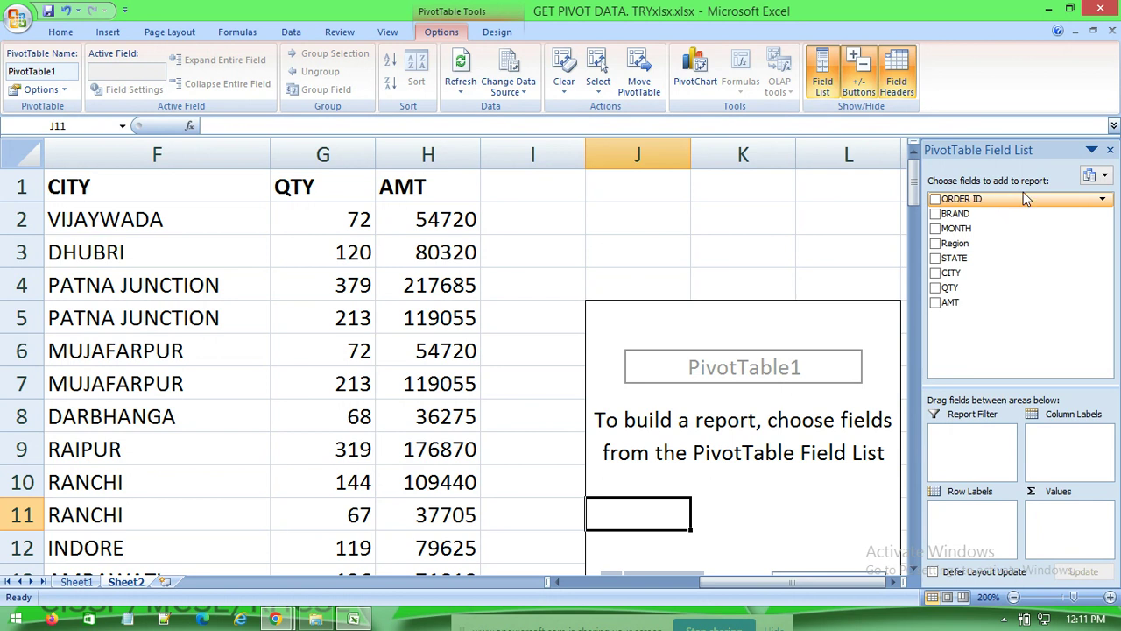
pyautogui.click(1110, 150)
pyautogui.click(863, 325)
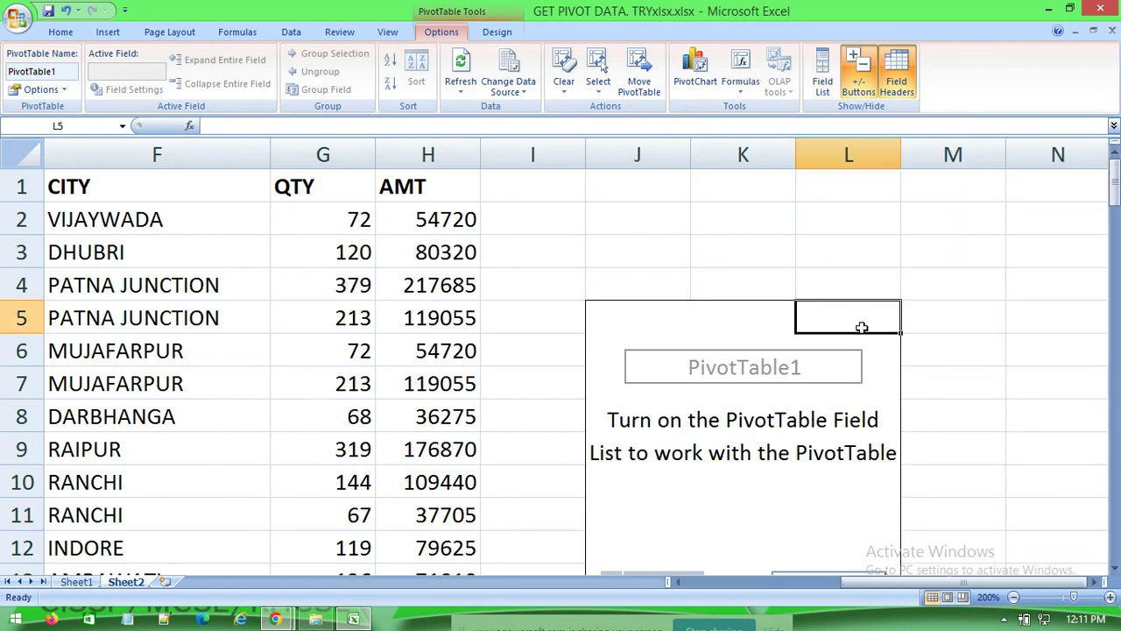
pyautogui.click(823, 72)
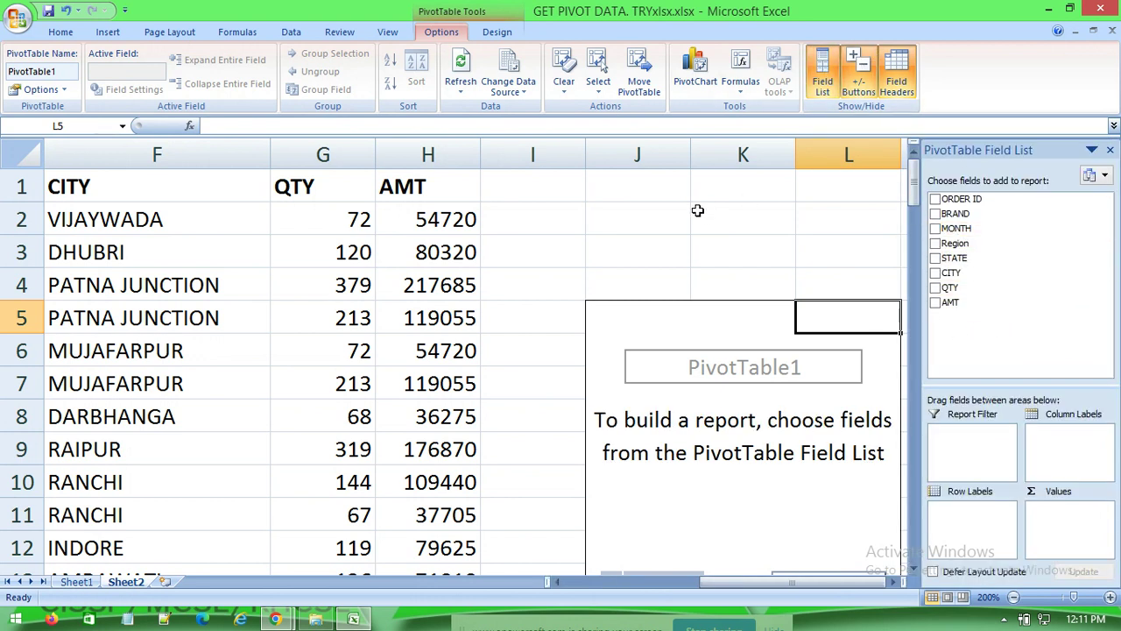
pyautogui.scroll(-1, 704, 548)
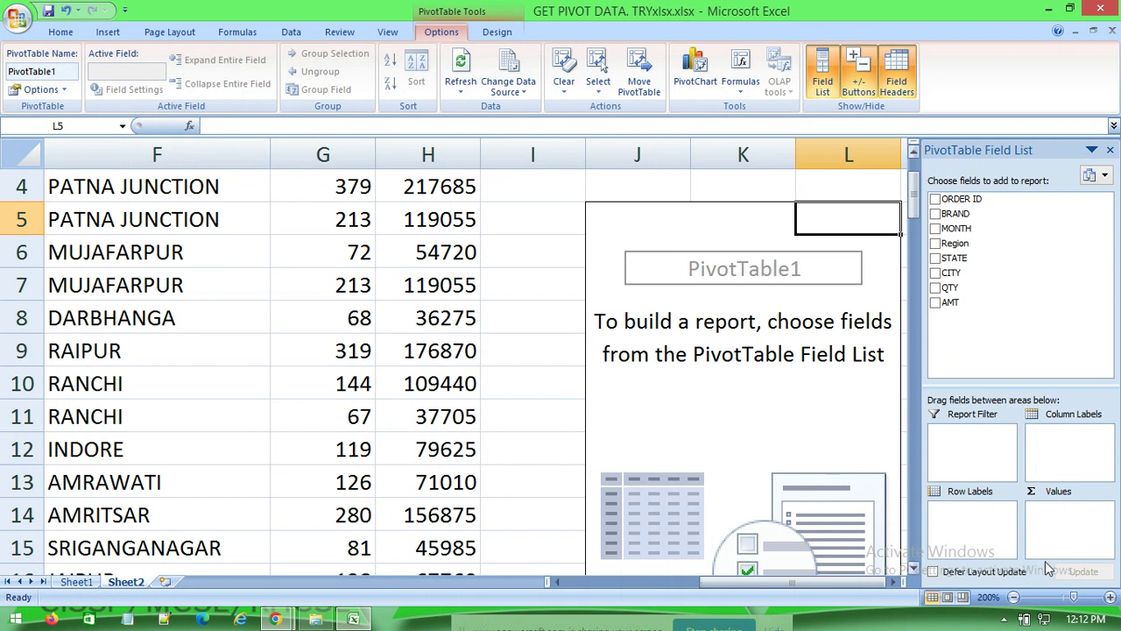
pyautogui.moveTo(951, 272)
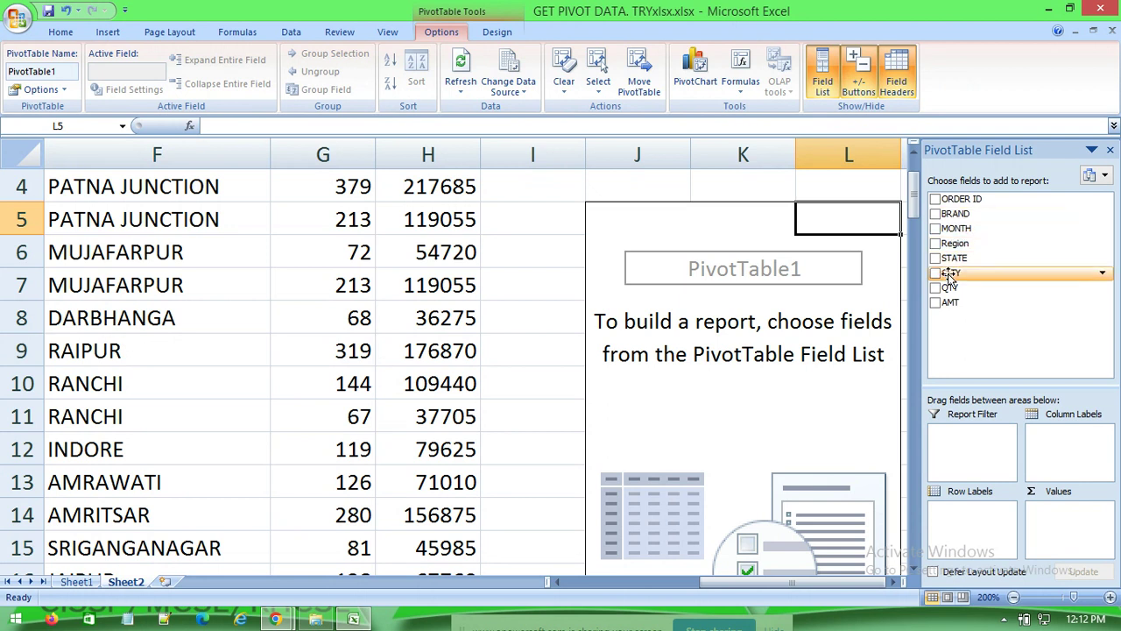
# Put CITY in Row Labels and scroll the city list from ALWAR down to Grand Total.
pyautogui.moveTo(951, 279)
pyautogui.mouseDown()
pyautogui.moveTo(963, 510)
pyautogui.moveTo(1078, 451)
pyautogui.moveTo(1059, 421)
pyautogui.moveTo(961, 517)
pyautogui.mouseUp()
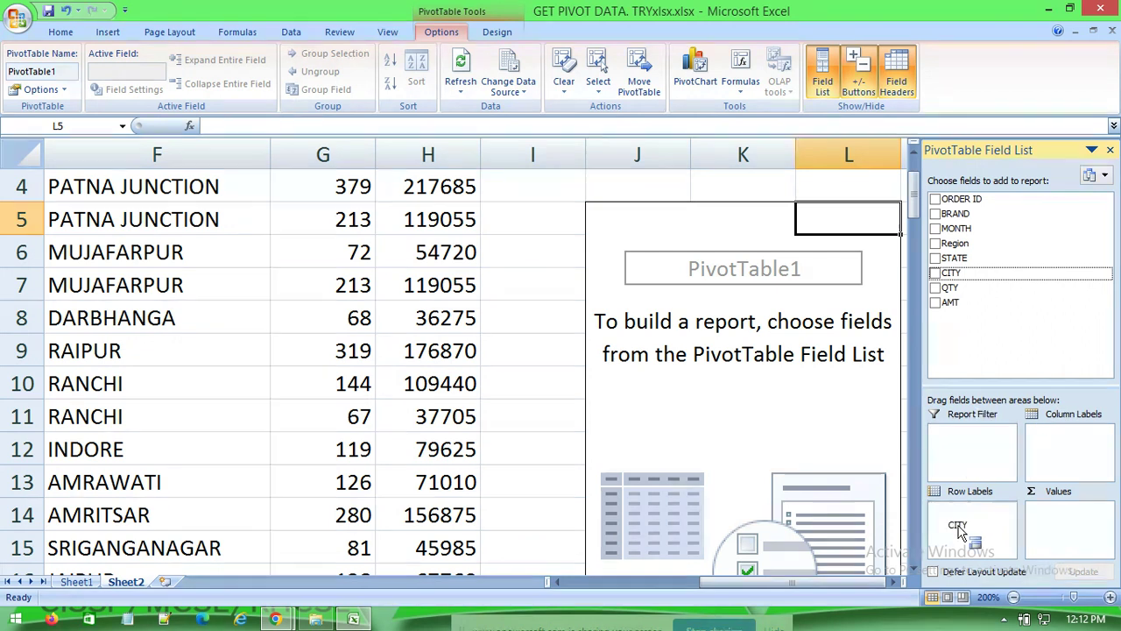
pyautogui.moveTo(960, 517)
pyautogui.mouseDown()
pyautogui.moveTo(981, 477)
pyautogui.moveTo(970, 526)
pyautogui.mouseUp()
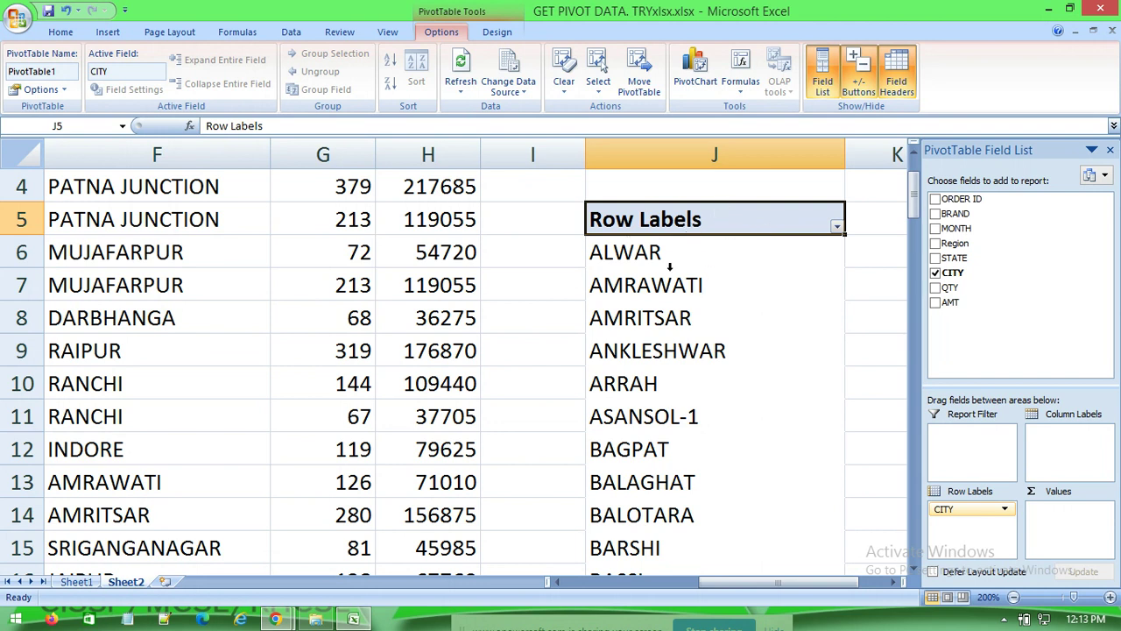
pyautogui.scroll(-5, 659, 522)
pyautogui.scroll(-3, 664, 517)
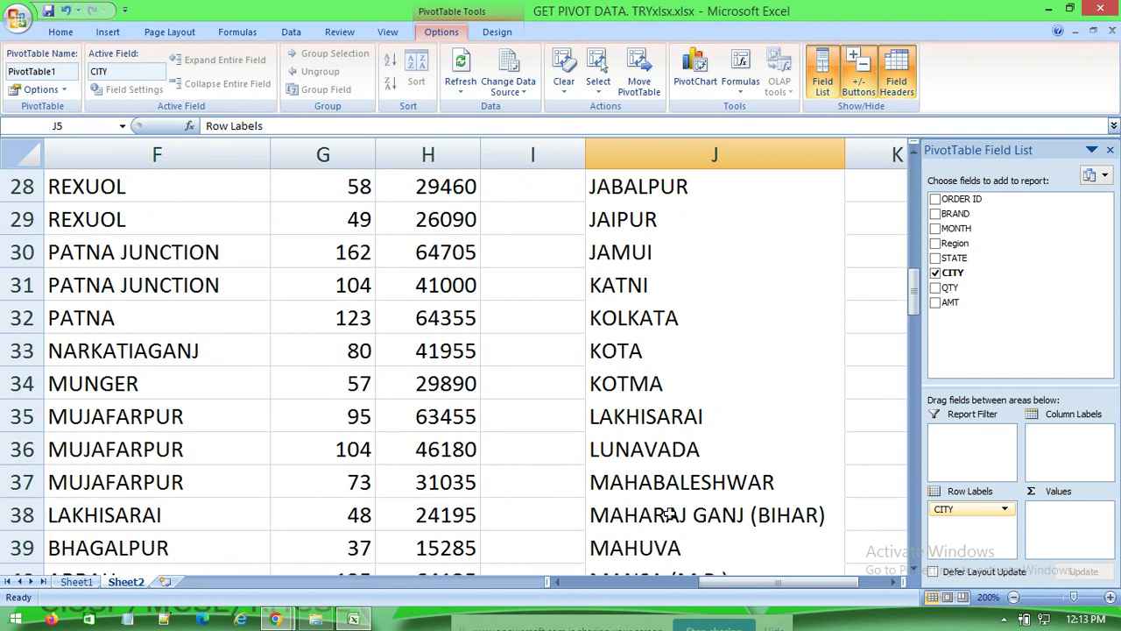
pyautogui.scroll(-5, 663, 517)
pyautogui.scroll(-4, 664, 499)
pyautogui.scroll(-6, 661, 493)
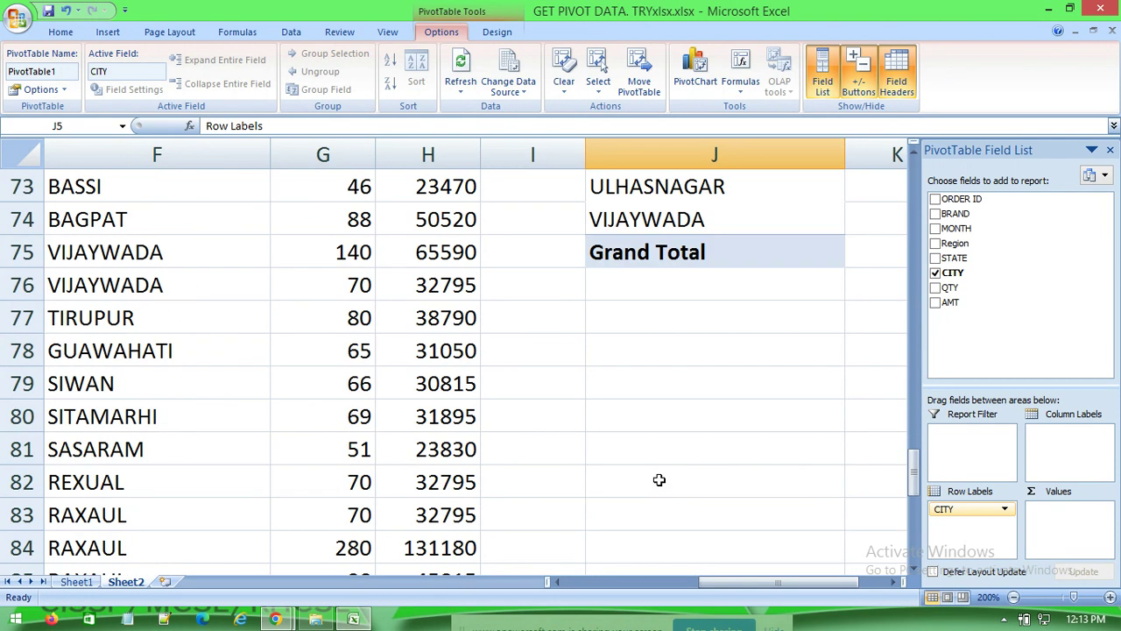
pyautogui.scroll(1, 658, 476)
pyautogui.scroll(1, 633, 318)
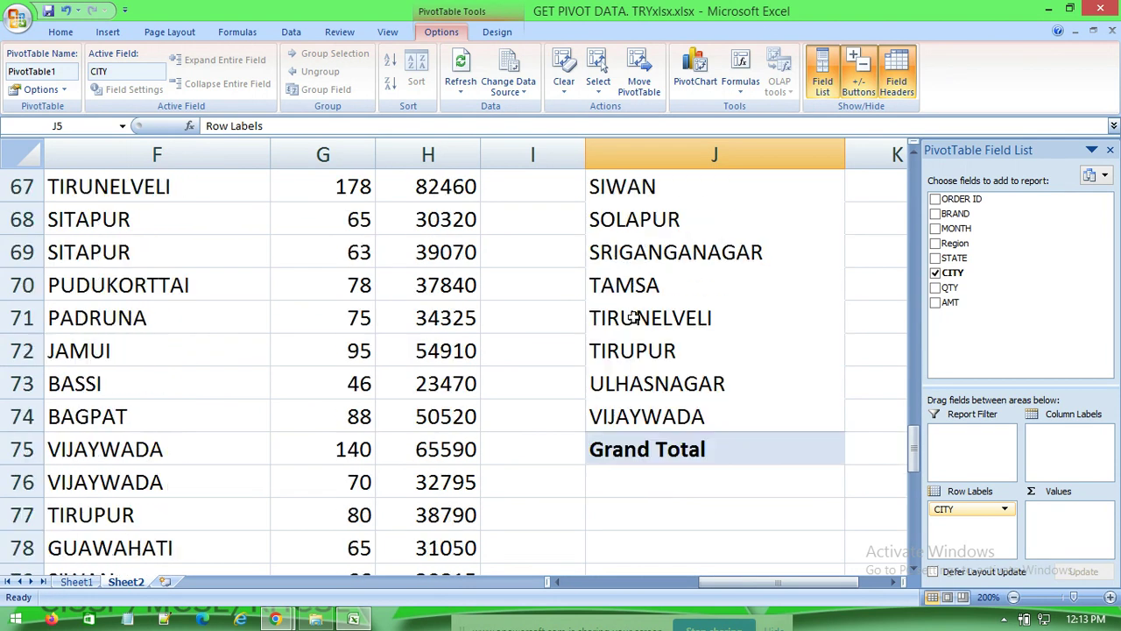
pyautogui.scroll(2, 636, 329)
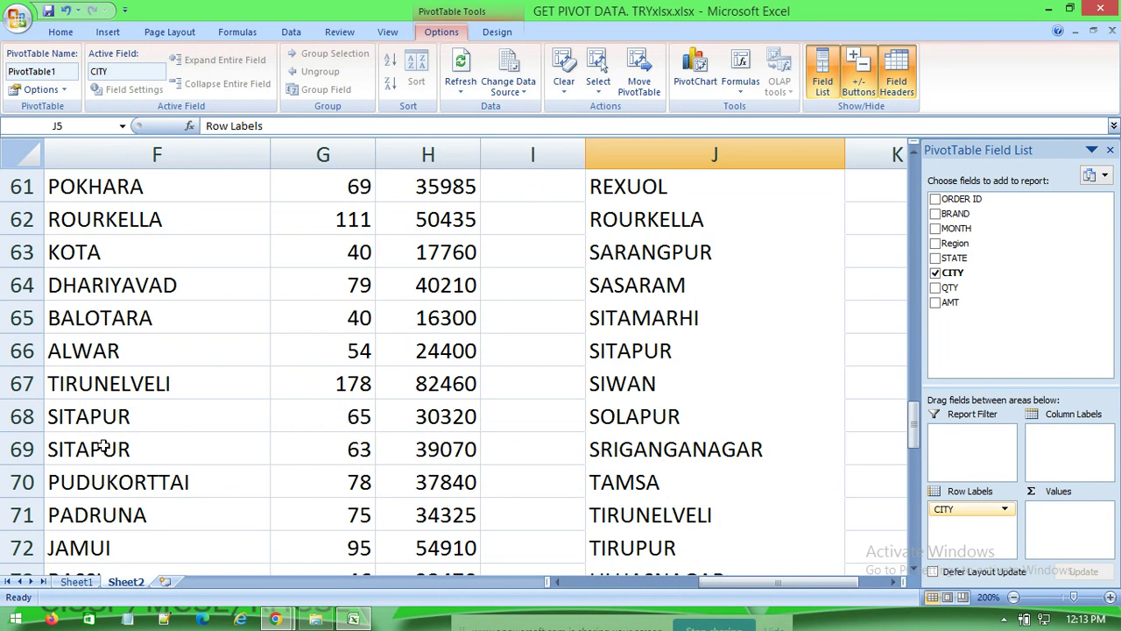
pyautogui.scroll(3, 658, 331)
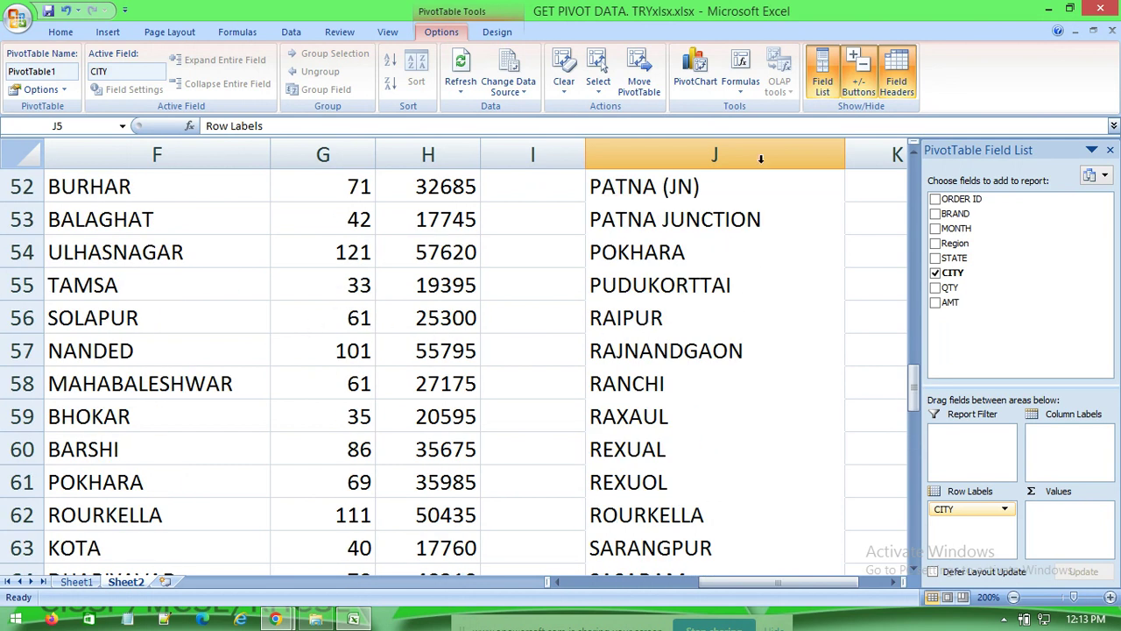
pyautogui.scroll(3, 583, 315)
pyautogui.scroll(8, 726, 215)
pyautogui.scroll(6, 643, 249)
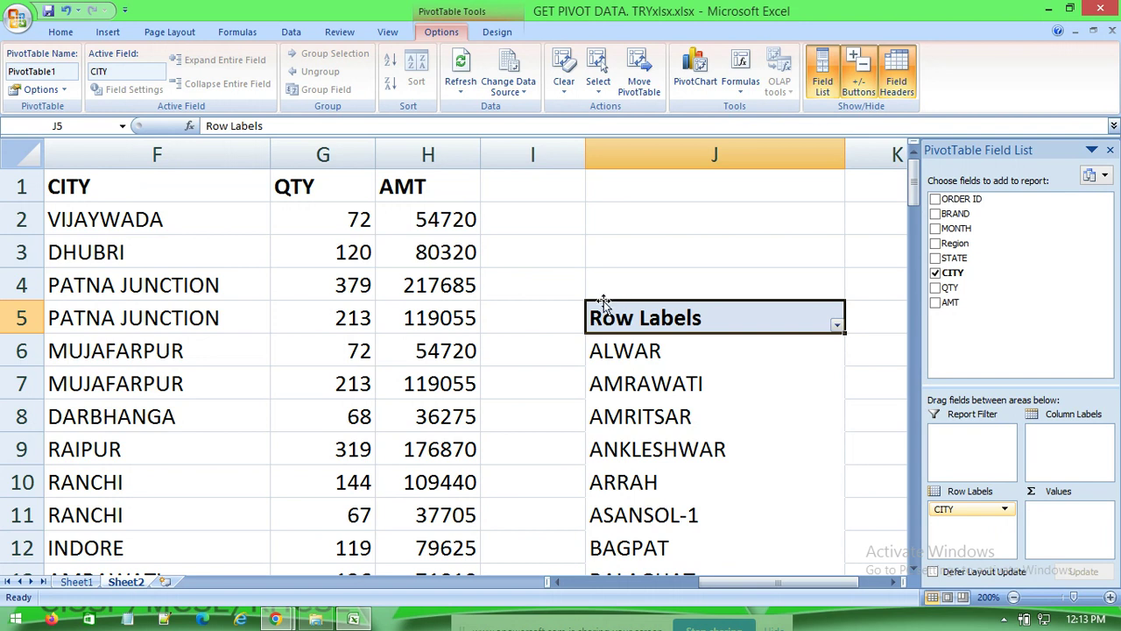
pyautogui.moveTo(711, 585); pyautogui.dragTo(685, 585)
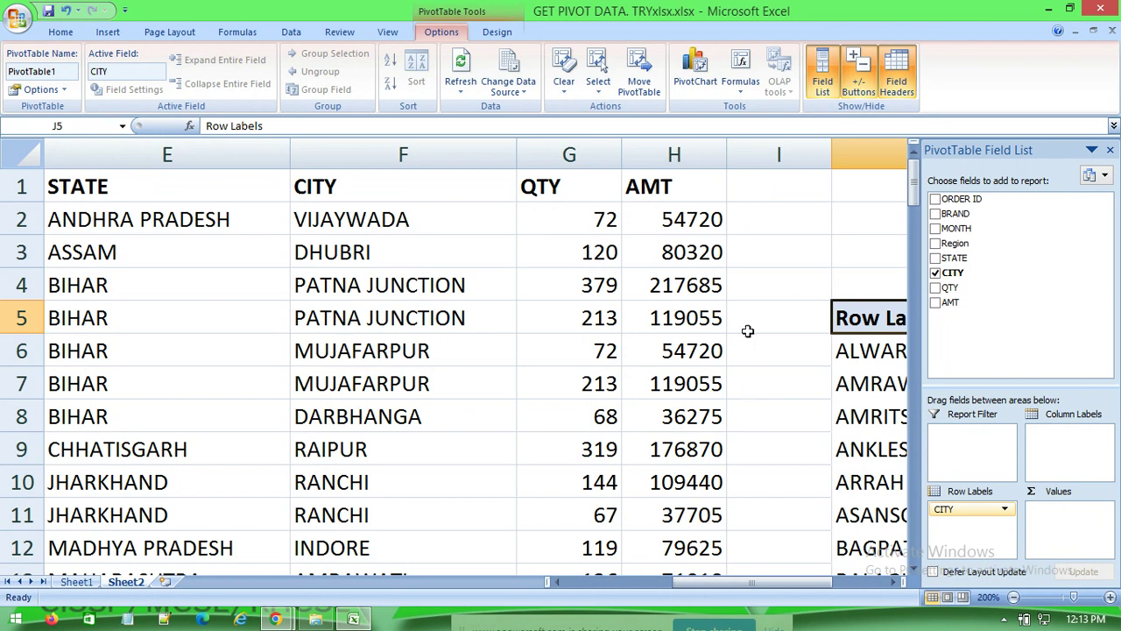
pyautogui.moveTo(761, 583); pyautogui.dragTo(813, 584)
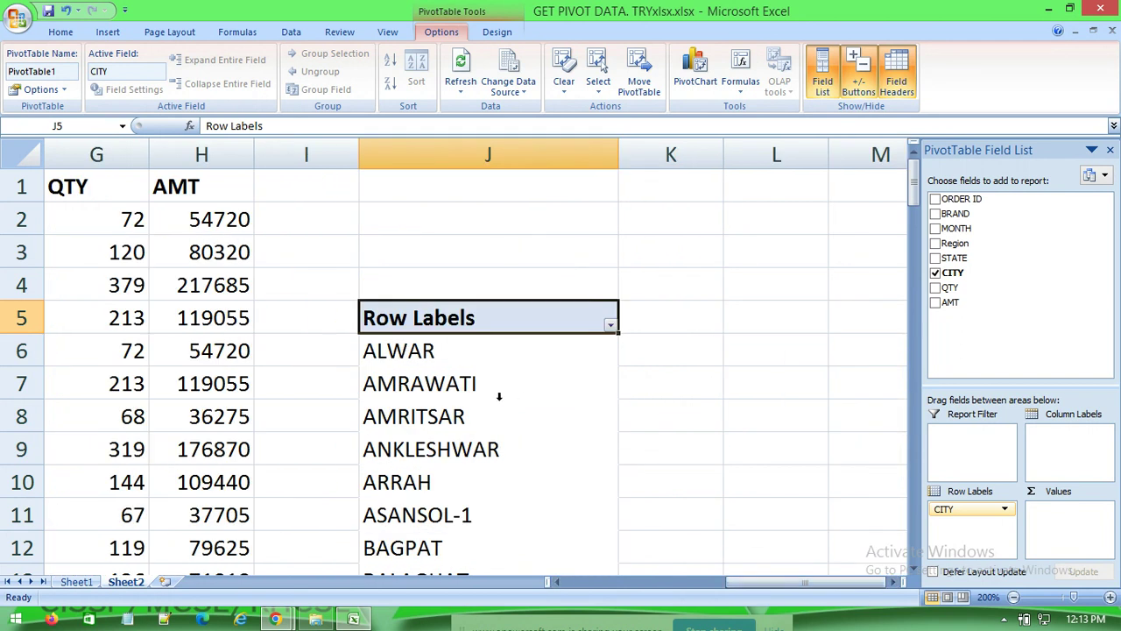
pyautogui.scroll(-2, 467, 447)
pyautogui.scroll(-2, 468, 447)
pyautogui.scroll(2, 462, 403)
pyautogui.scroll(1, 462, 405)
pyautogui.scroll(-3, 458, 350)
pyautogui.scroll(-4, 459, 398)
pyautogui.scroll(2, 460, 395)
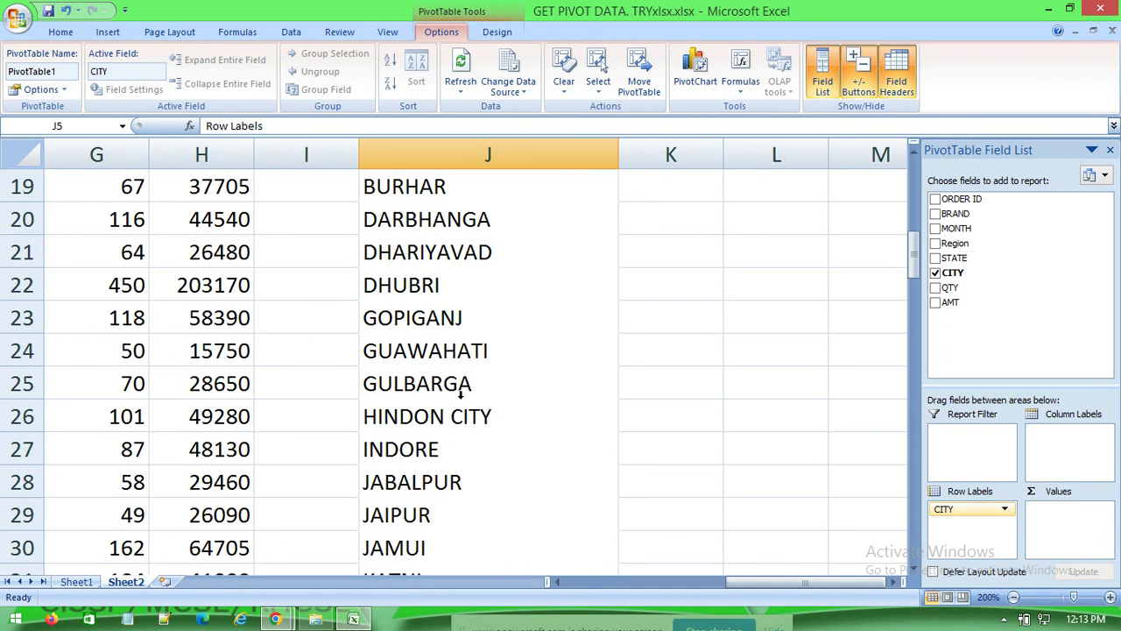
pyautogui.scroll(-7, 460, 398)
pyautogui.scroll(2, 458, 403)
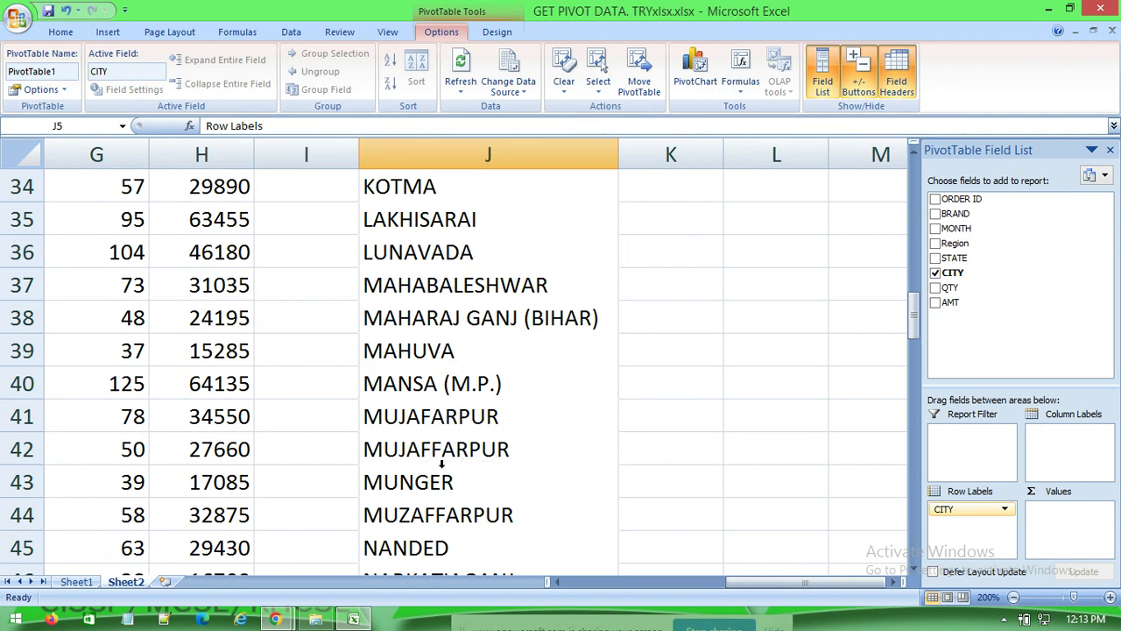
pyautogui.scroll(-1, 455, 447)
pyautogui.scroll(-1, 451, 488)
pyautogui.scroll(-2, 449, 490)
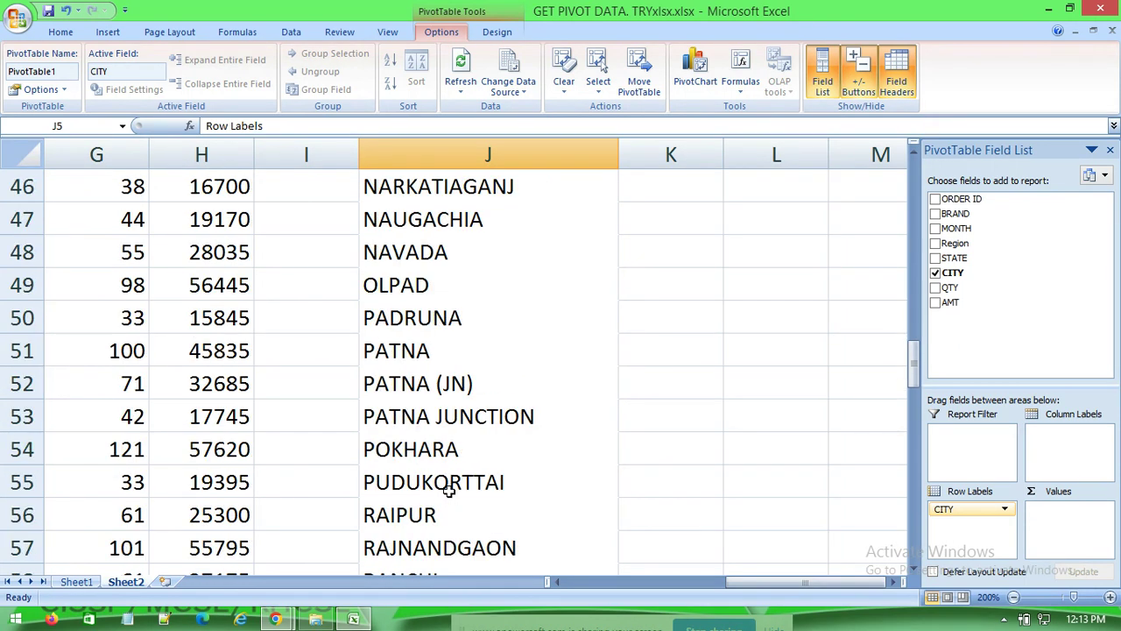
pyautogui.scroll(-3, 448, 491)
pyautogui.scroll(8, 448, 490)
pyautogui.scroll(5, 520, 377)
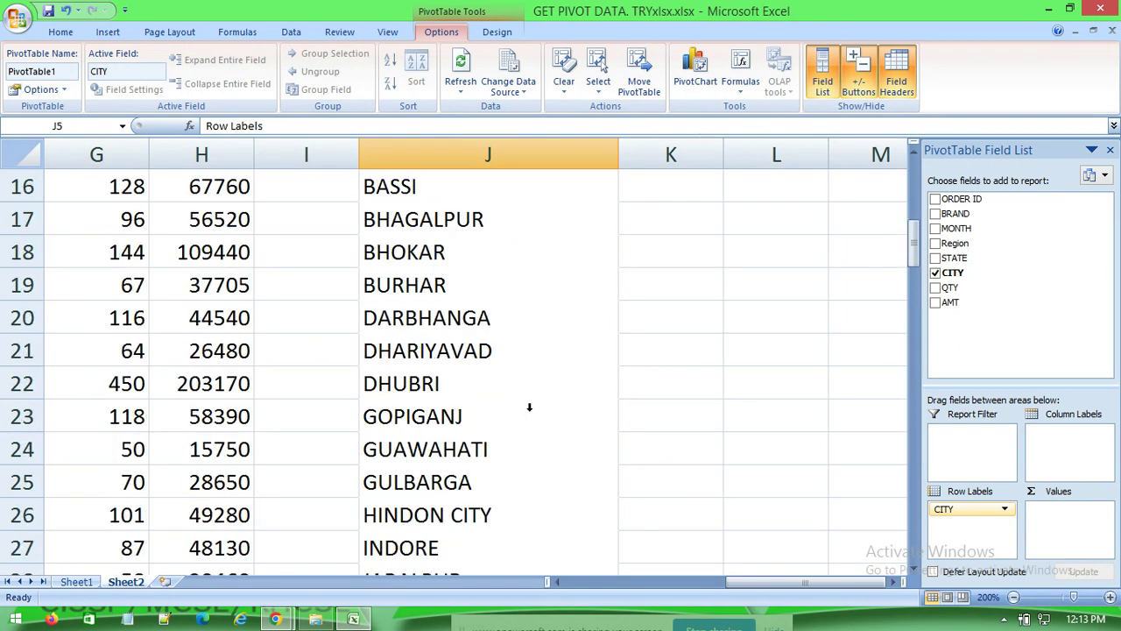
pyautogui.scroll(-4, 489, 276)
pyautogui.scroll(-8, 503, 380)
pyautogui.scroll(-7, 470, 425)
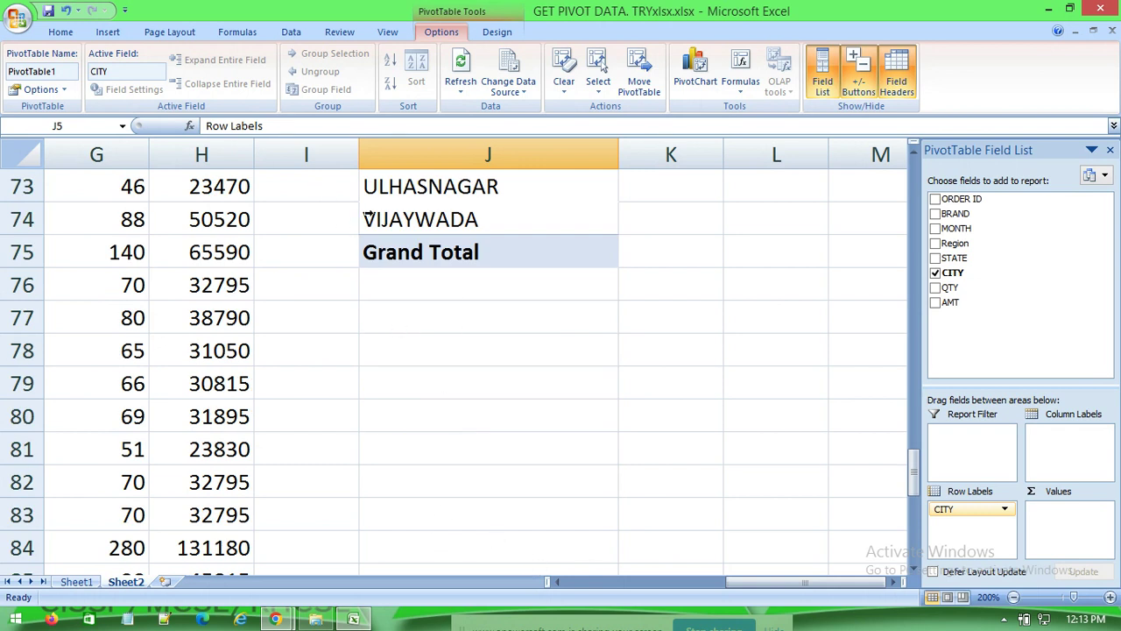
pyautogui.scroll(-4, 293, 208)
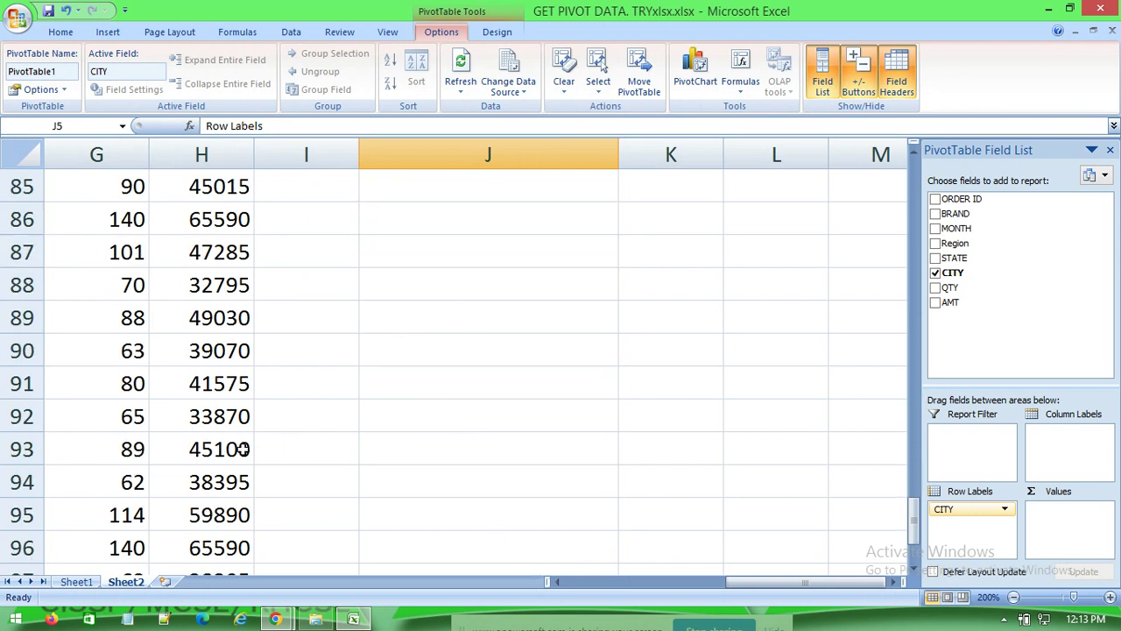
pyautogui.scroll(-3, 95, 504)
pyautogui.scroll(-3, 88, 473)
pyautogui.scroll(2, 87, 386)
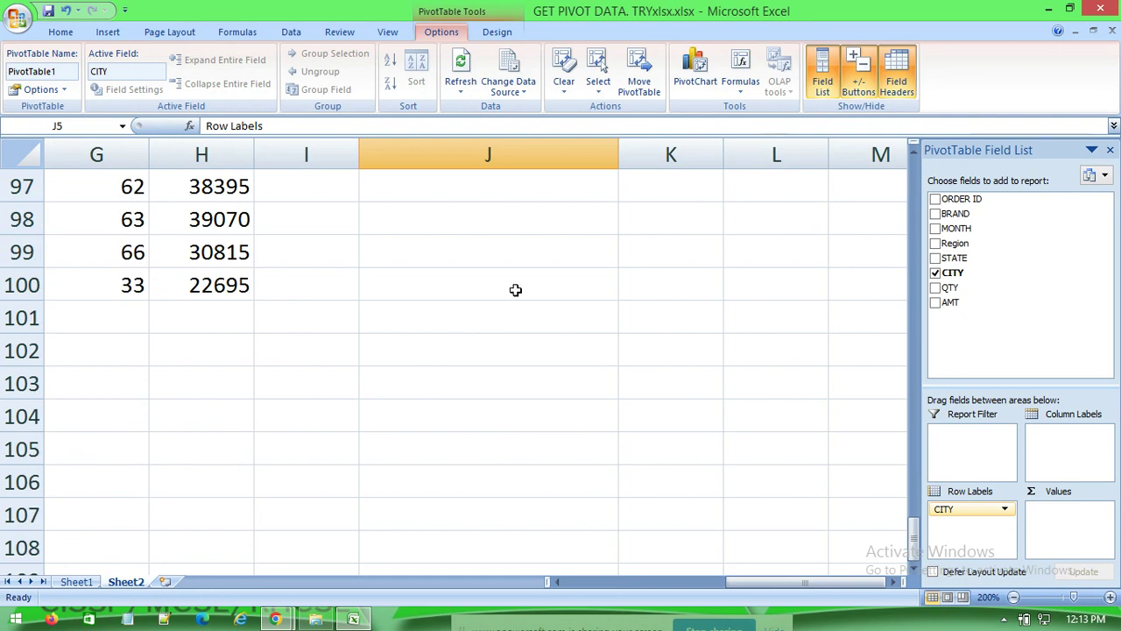
pyautogui.scroll(8, 519, 302)
pyautogui.scroll(3, 520, 313)
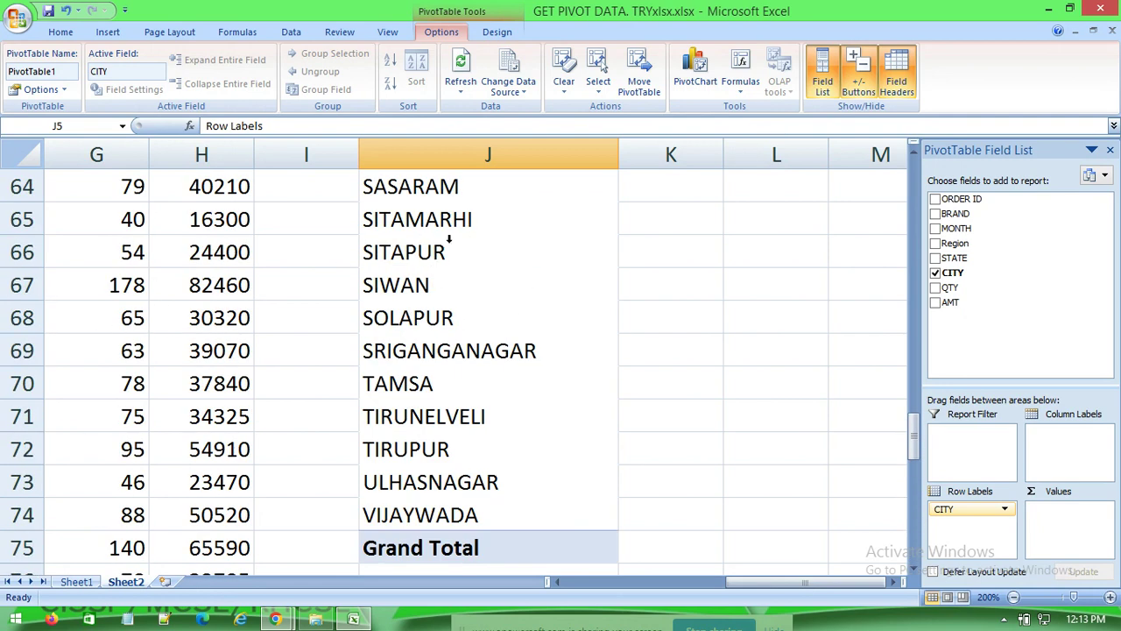
pyautogui.moveTo(913, 435)
pyautogui.moveTo(916, 429); pyautogui.dragTo(930, 176)
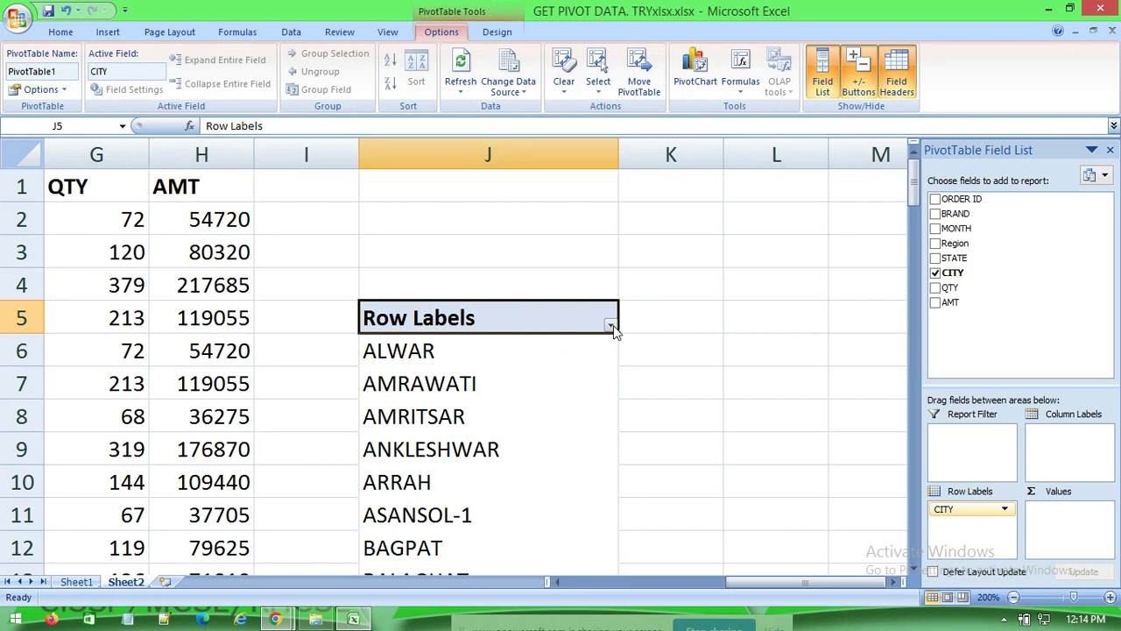
pyautogui.click(611, 325)
pyautogui.click(612, 326)
pyautogui.scroll(-2, 491, 455)
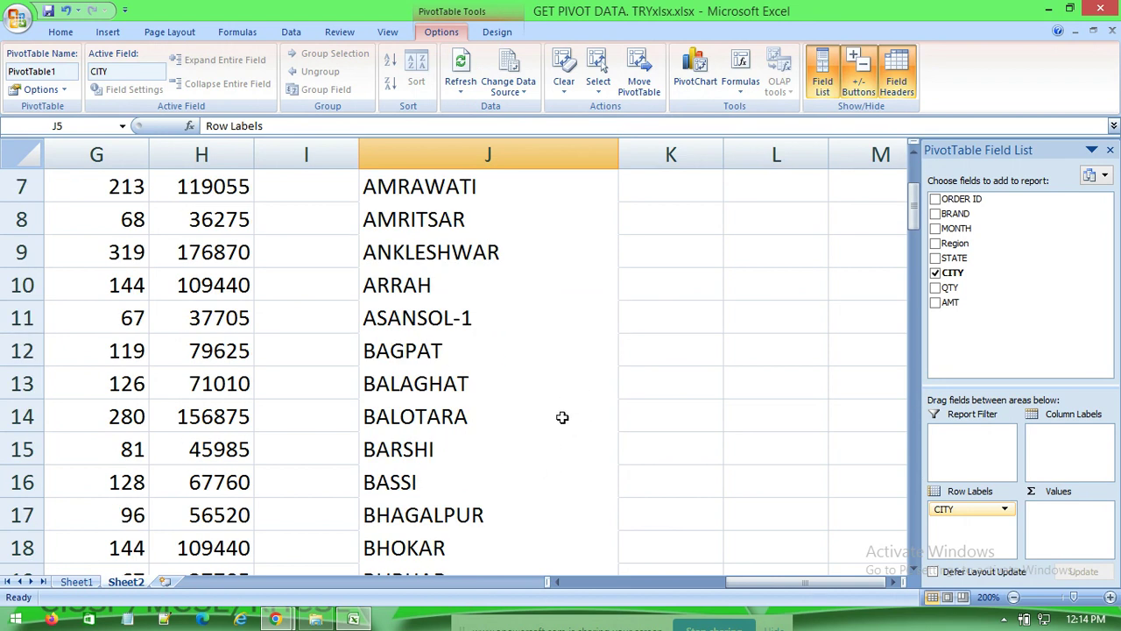
pyautogui.scroll(-1, 585, 543)
pyautogui.scroll(3, 578, 551)
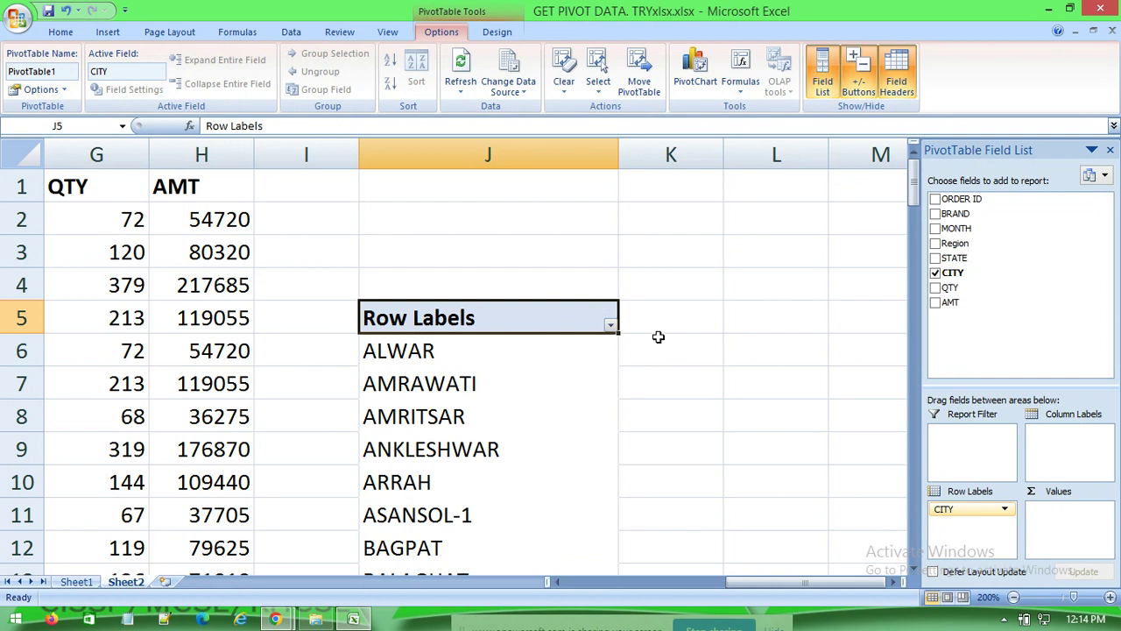
pyautogui.scroll(-2, 468, 513)
pyautogui.scroll(2, 451, 394)
pyautogui.scroll(-2, 800, 499)
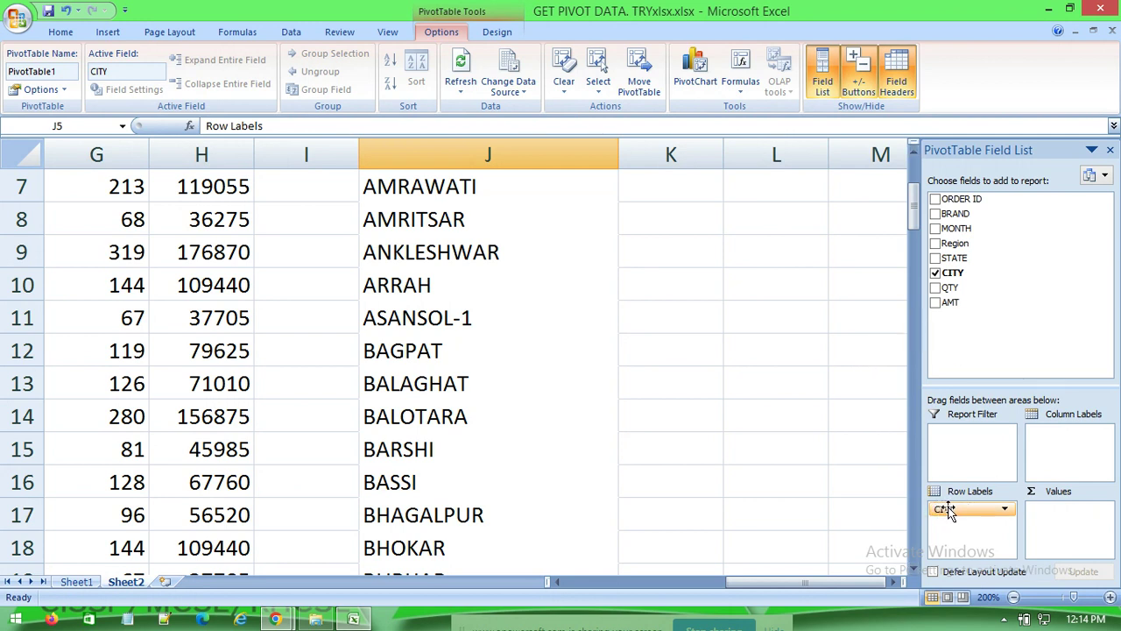
# Try CITY as column labels, return it to Row Labels, then scroll to the source columns.
pyautogui.moveTo(953, 515); pyautogui.dragTo(1053, 441)
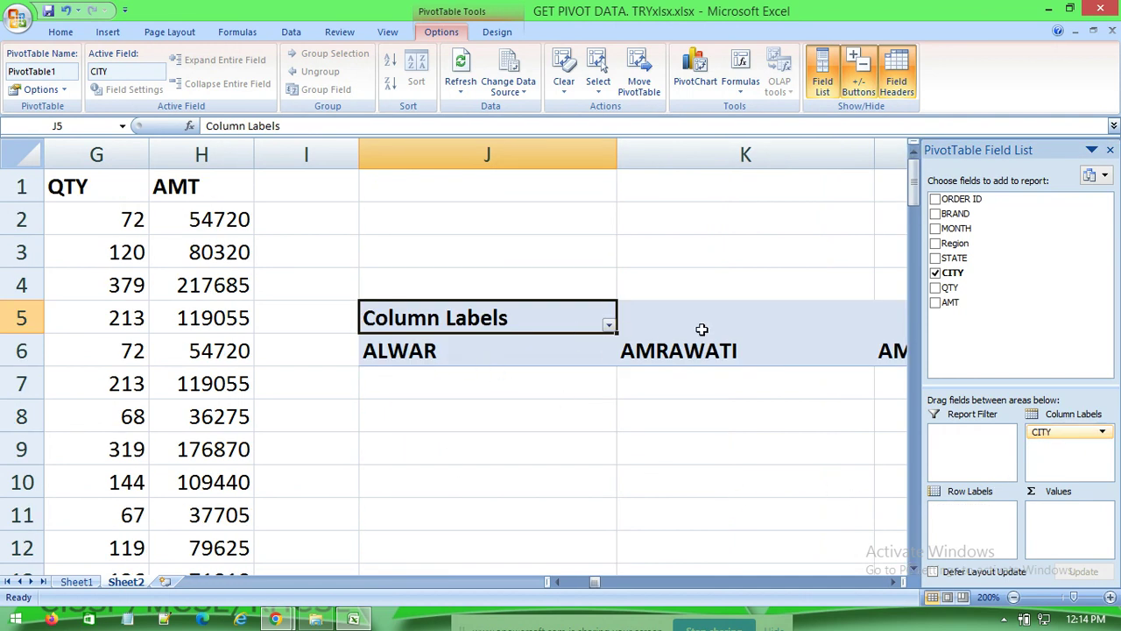
pyautogui.moveTo(596, 587); pyautogui.dragTo(643, 582)
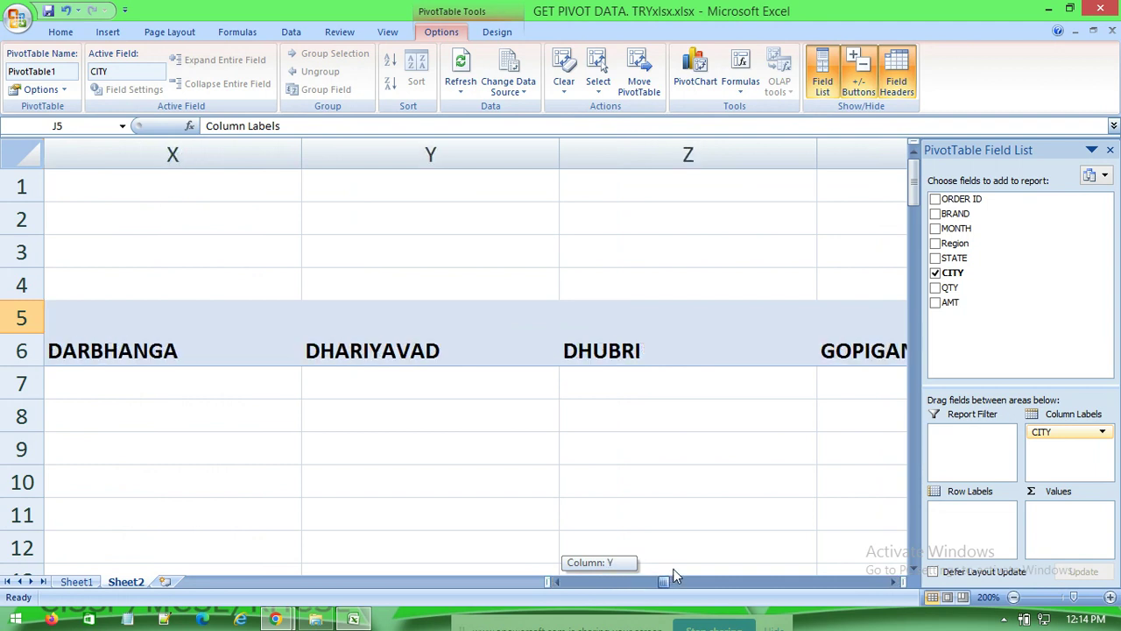
pyautogui.moveTo(662, 573)
pyautogui.mouseDown()
pyautogui.moveTo(719, 561)
pyautogui.moveTo(572, 577)
pyautogui.moveTo(599, 573)
pyautogui.mouseUp()
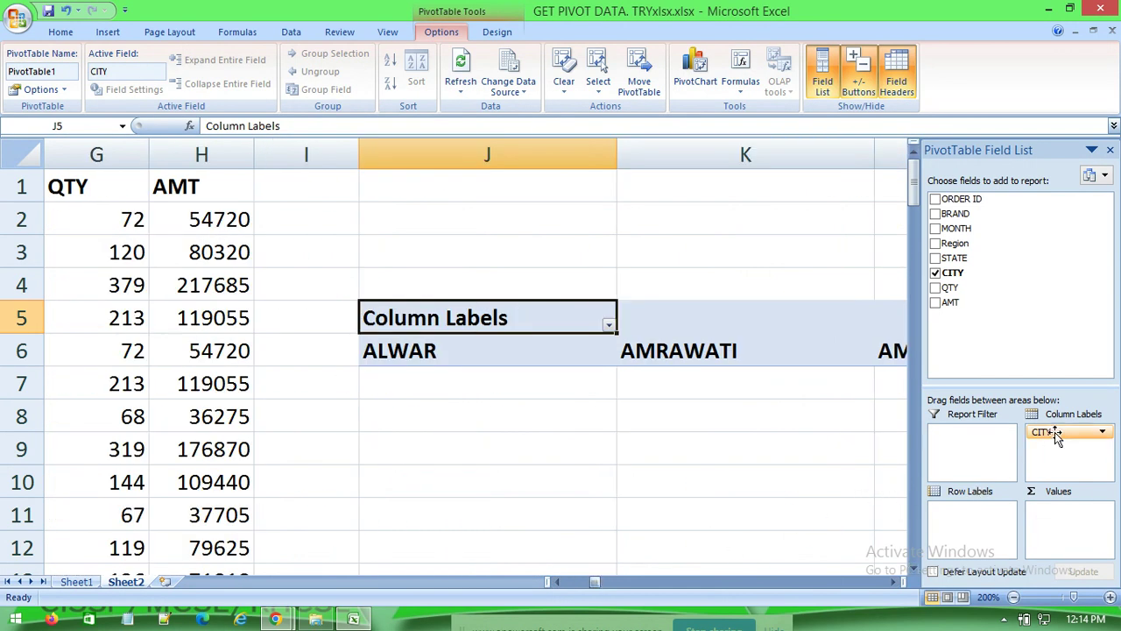
pyautogui.moveTo(1055, 432); pyautogui.dragTo(956, 527)
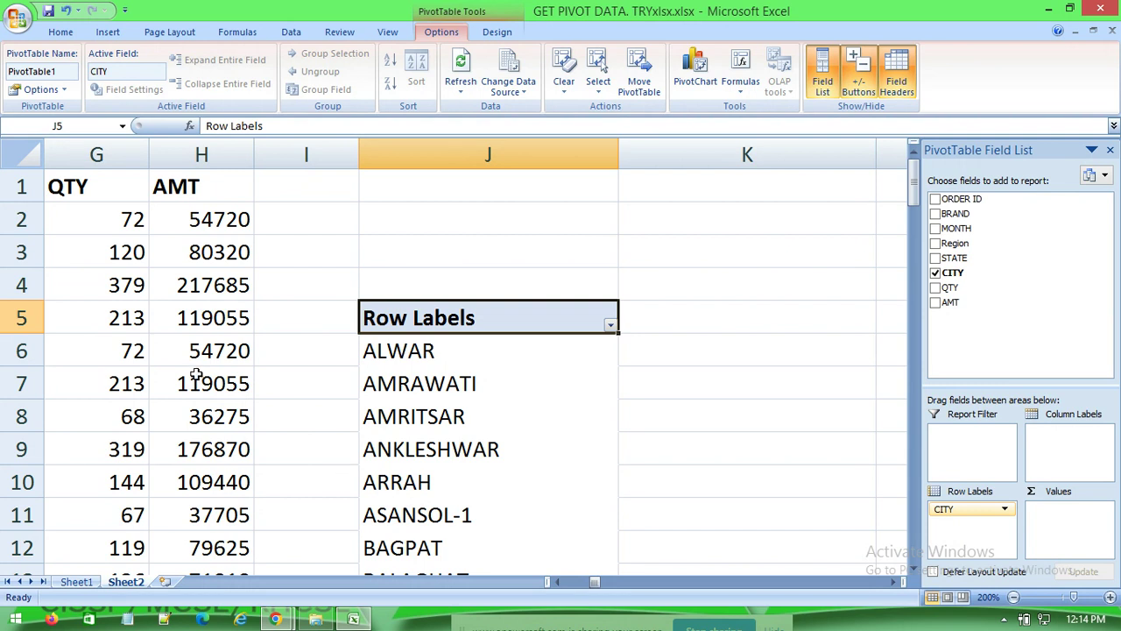
pyautogui.click(557, 583)
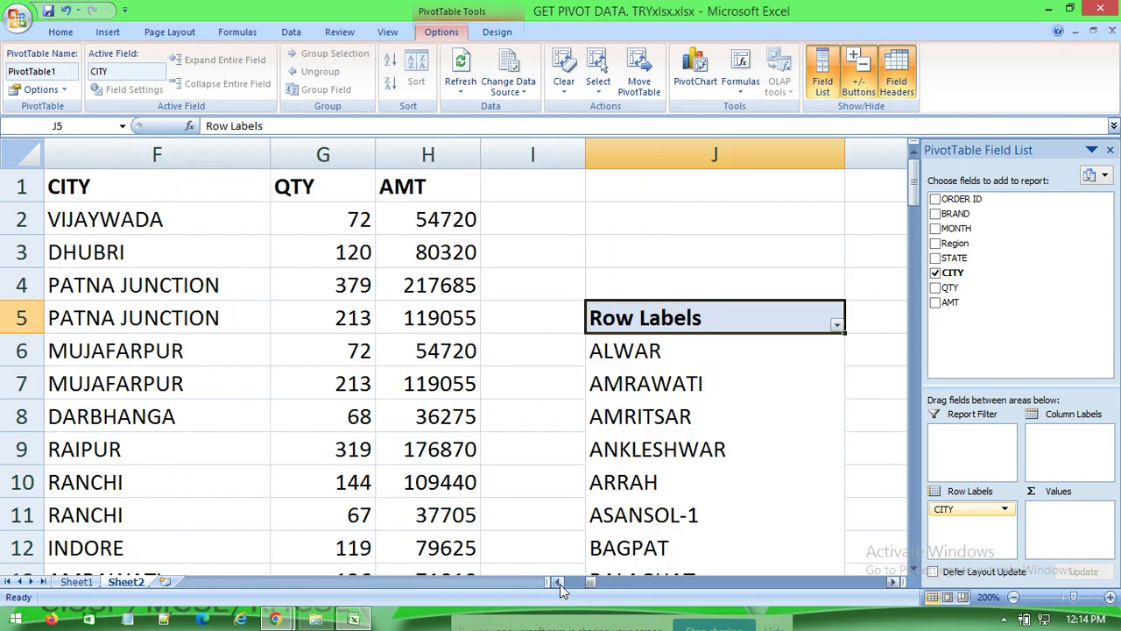
pyautogui.click(557, 582)
pyautogui.click(559, 583)
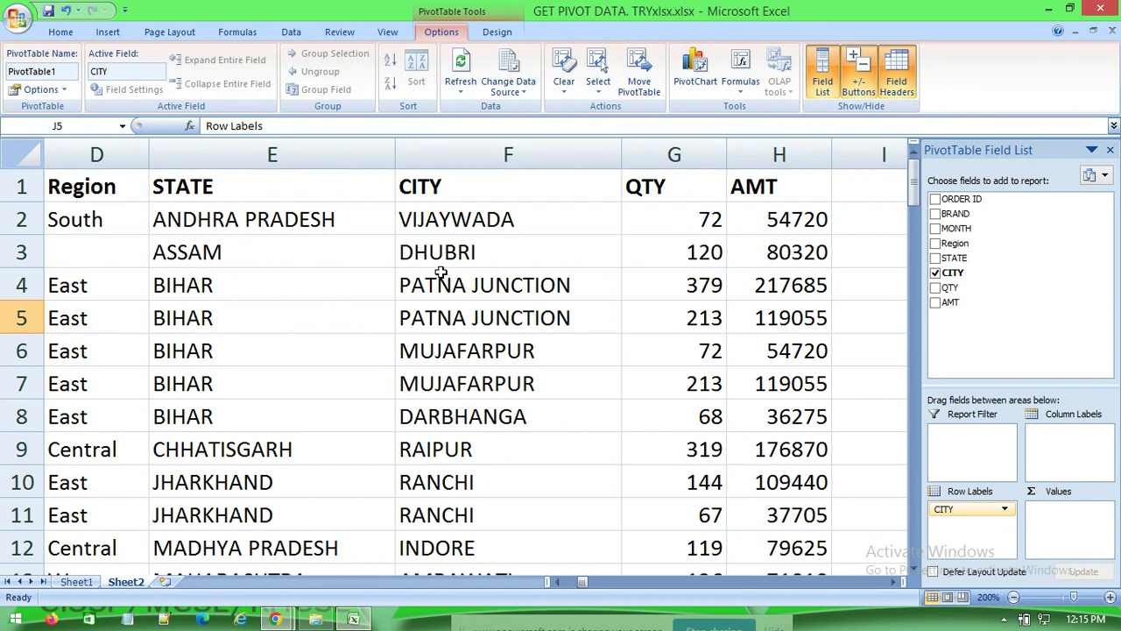
pyautogui.scroll(-4, 441, 273)
pyautogui.scroll(-4, 495, 475)
pyautogui.scroll(-3, 496, 476)
pyautogui.scroll(-4, 546, 421)
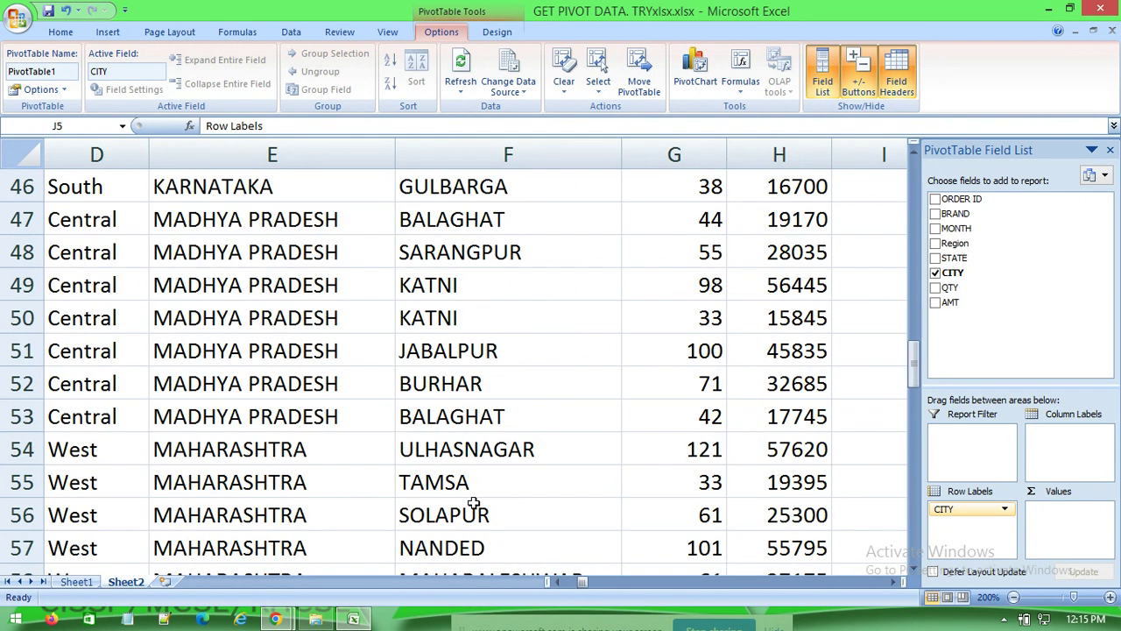
pyautogui.scroll(-3, 472, 503)
pyautogui.scroll(-3, 474, 515)
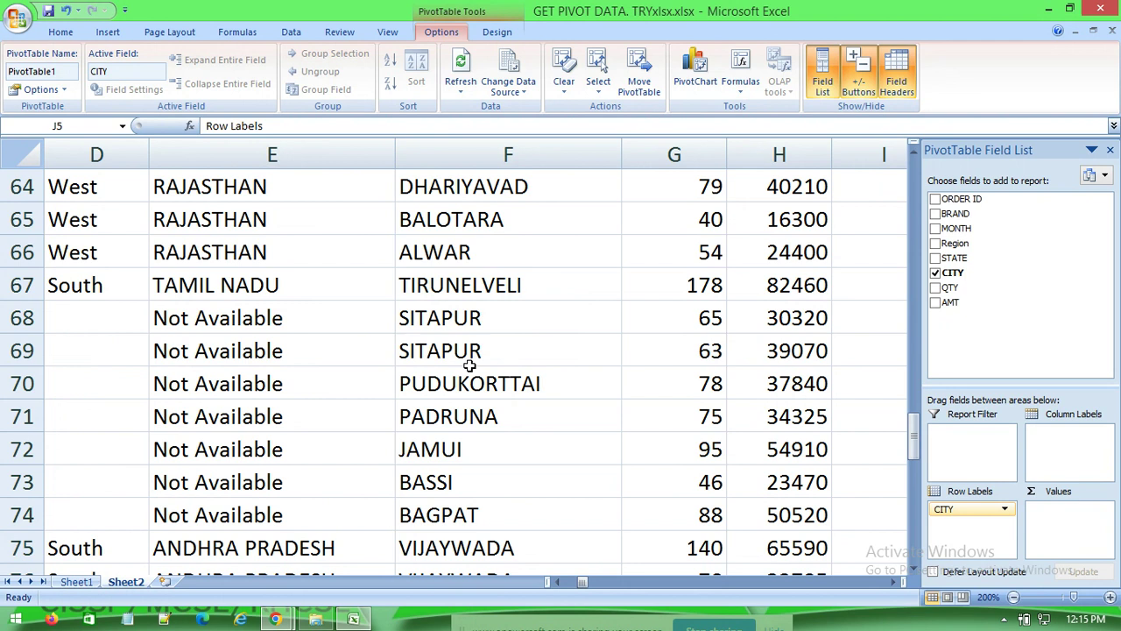
pyautogui.scroll(-2, 472, 420)
pyautogui.scroll(-5, 478, 475)
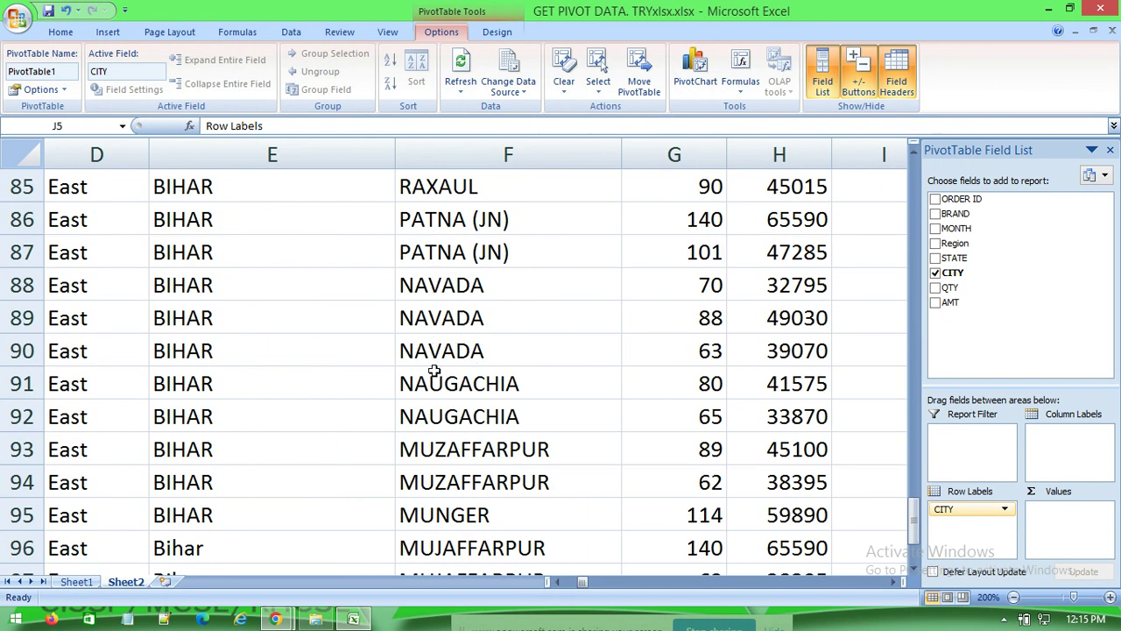
pyautogui.moveTo(585, 582)
pyautogui.mouseDown()
pyautogui.moveTo(608, 582)
pyautogui.moveTo(568, 582)
pyautogui.mouseUp()
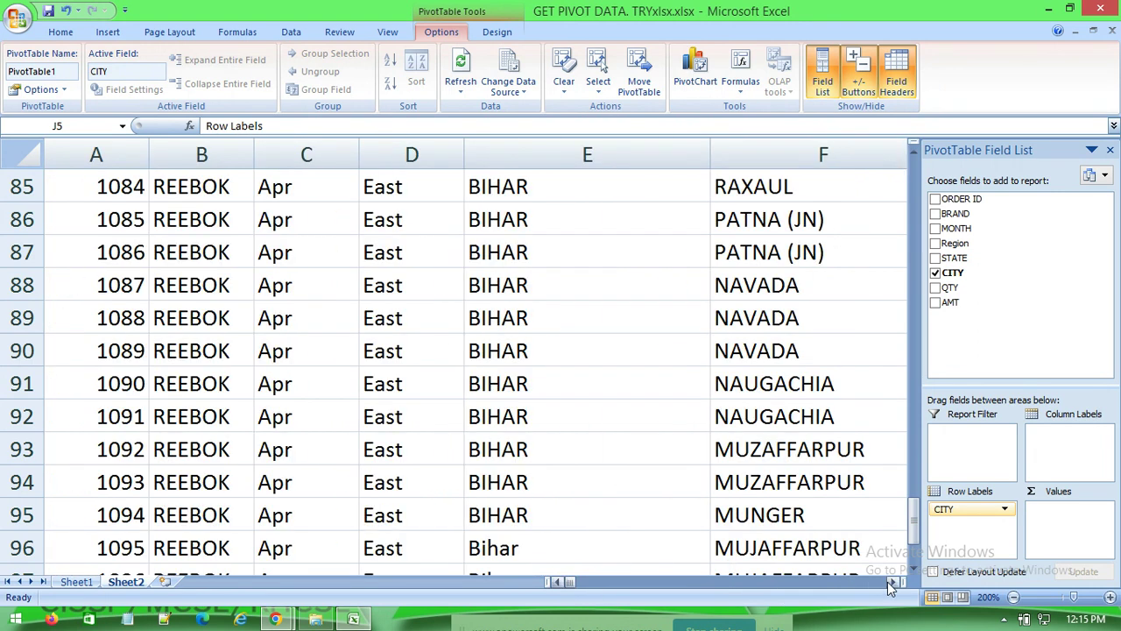
pyautogui.moveTo(895, 585); pyautogui.dragTo(897, 585)
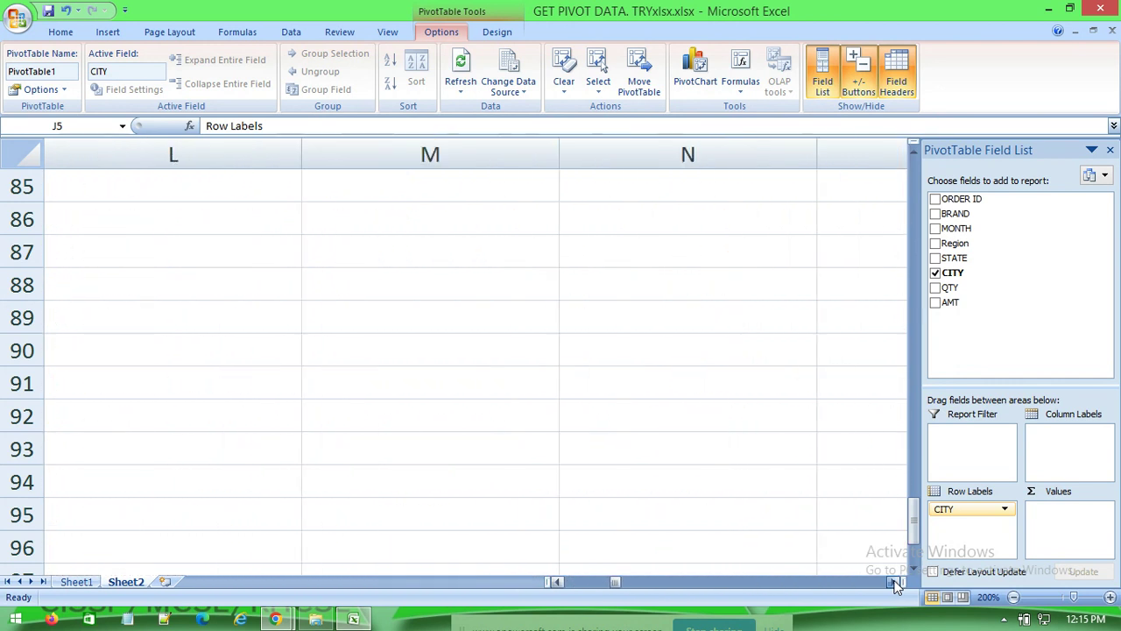
pyautogui.click(557, 585)
pyautogui.moveTo(557, 585); pyautogui.dragTo(557, 585)
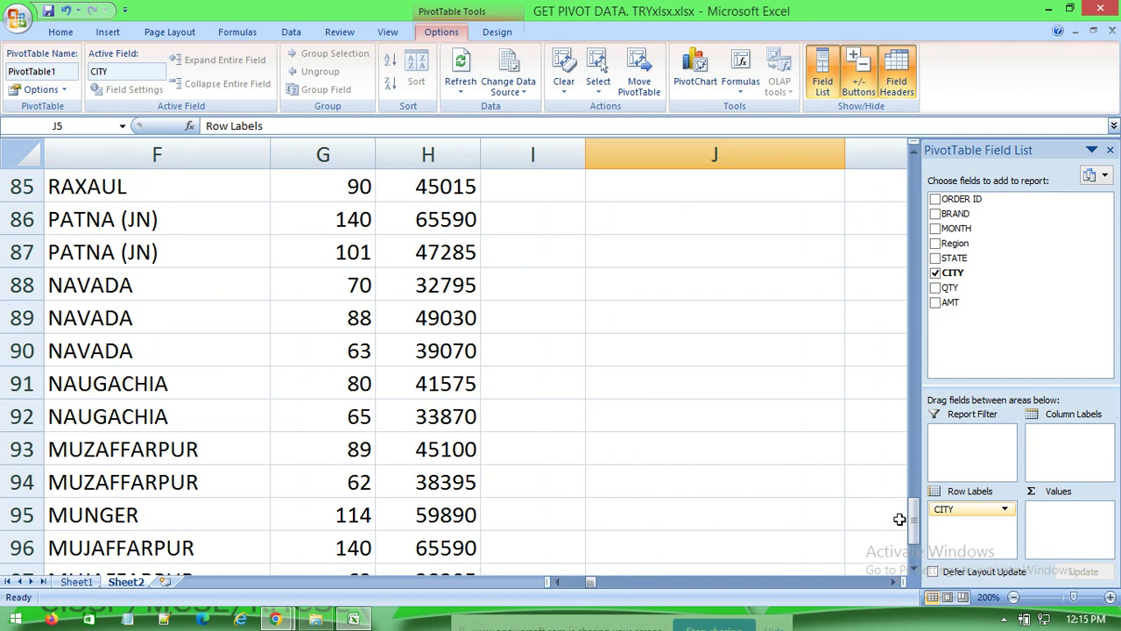
pyautogui.moveTo(914, 518); pyautogui.dragTo(922, 440)
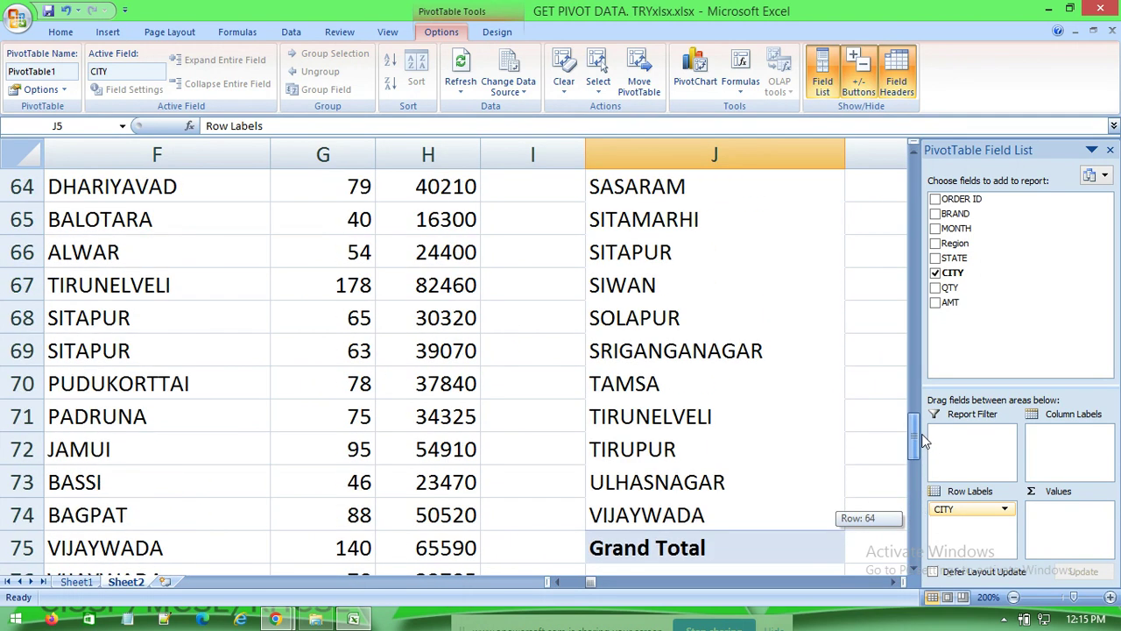
pyautogui.moveTo(922, 441); pyautogui.dragTo(922, 191)
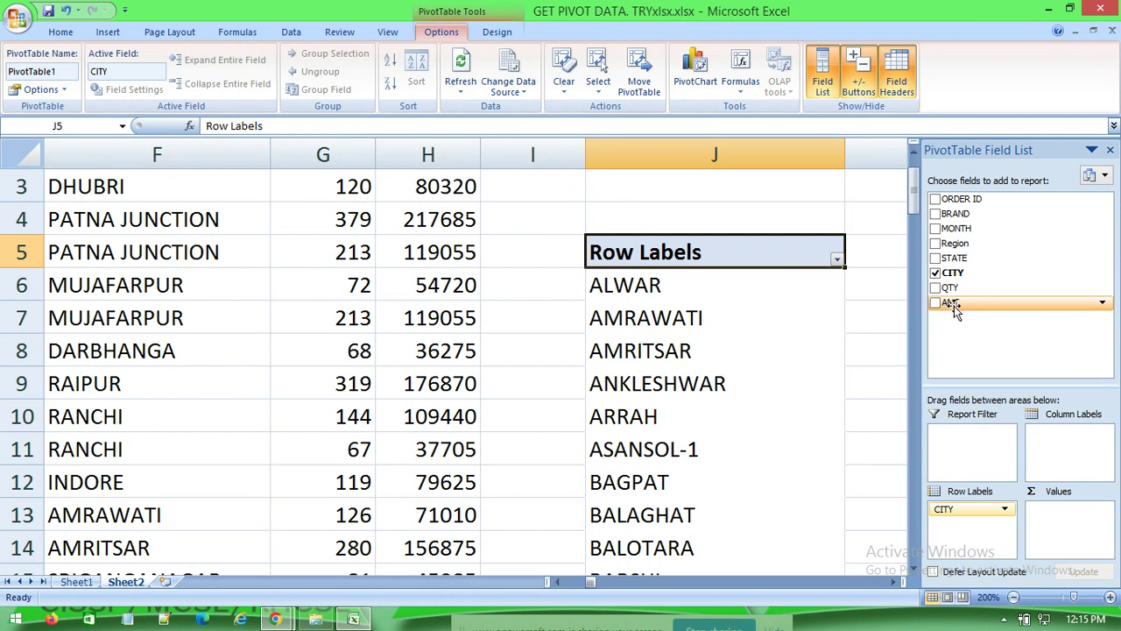
# Add AMT to Values and review the Sum of AMT per city, e.g. ALWAR 24400, AMRITSAR 156875.
pyautogui.moveTo(952, 307); pyautogui.dragTo(1076, 543)
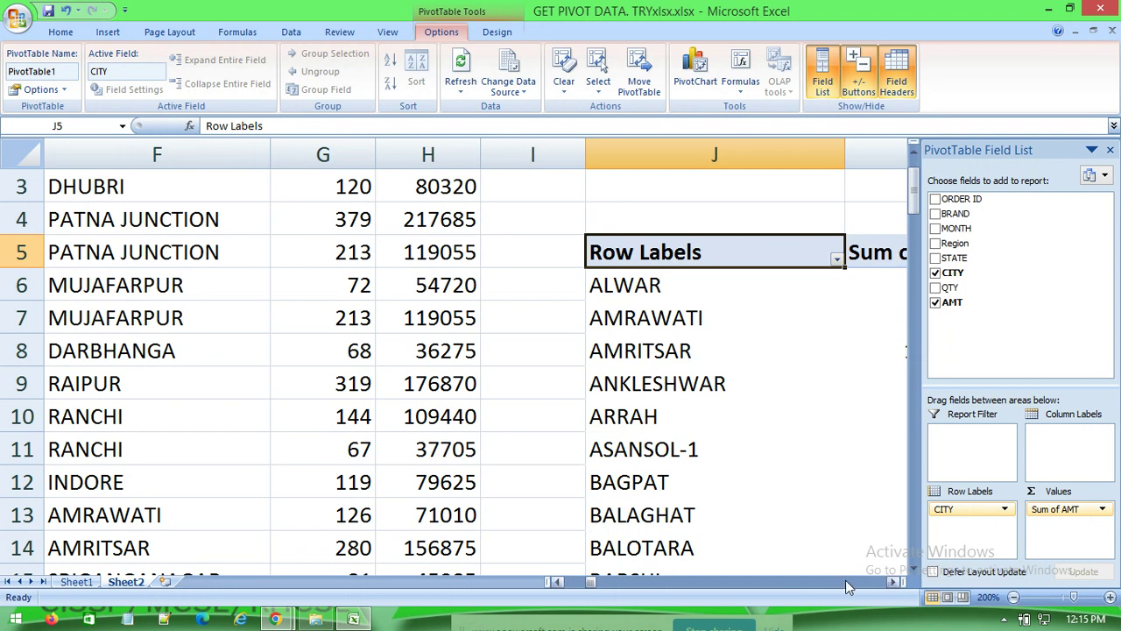
pyautogui.click(893, 582)
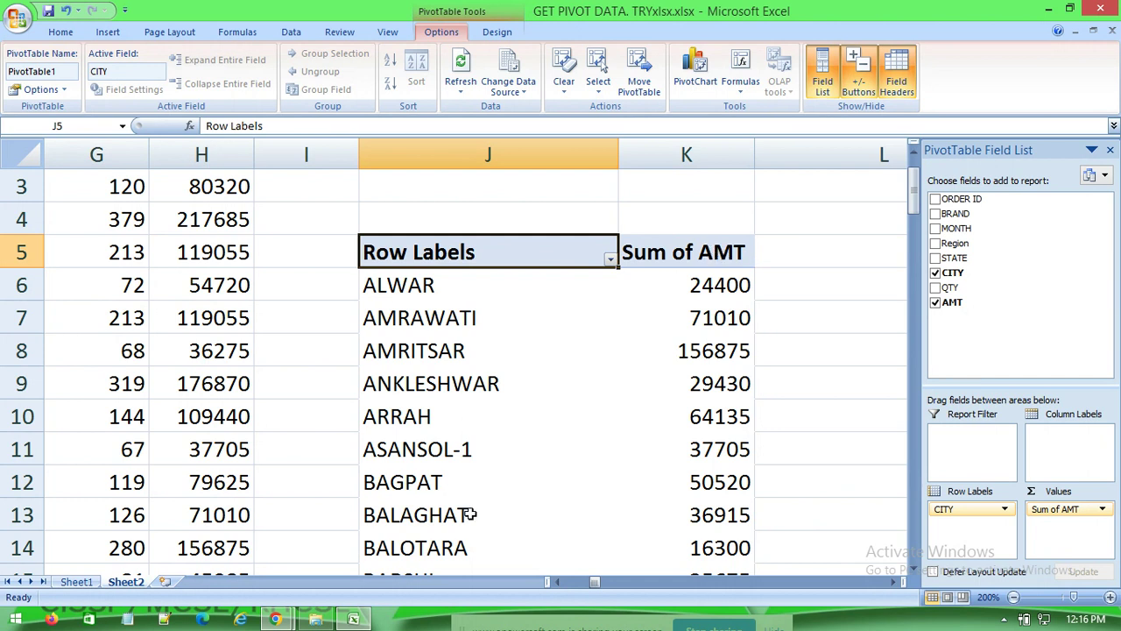
pyautogui.scroll(-2, 534, 526)
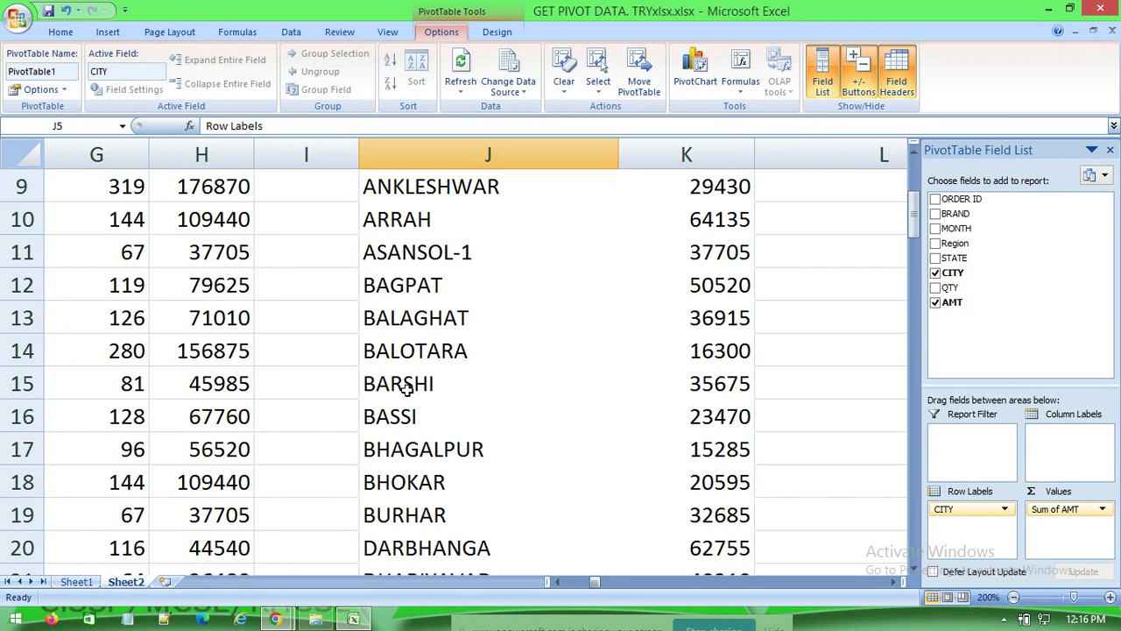
pyautogui.scroll(-3, 406, 389)
pyautogui.scroll(-2, 416, 394)
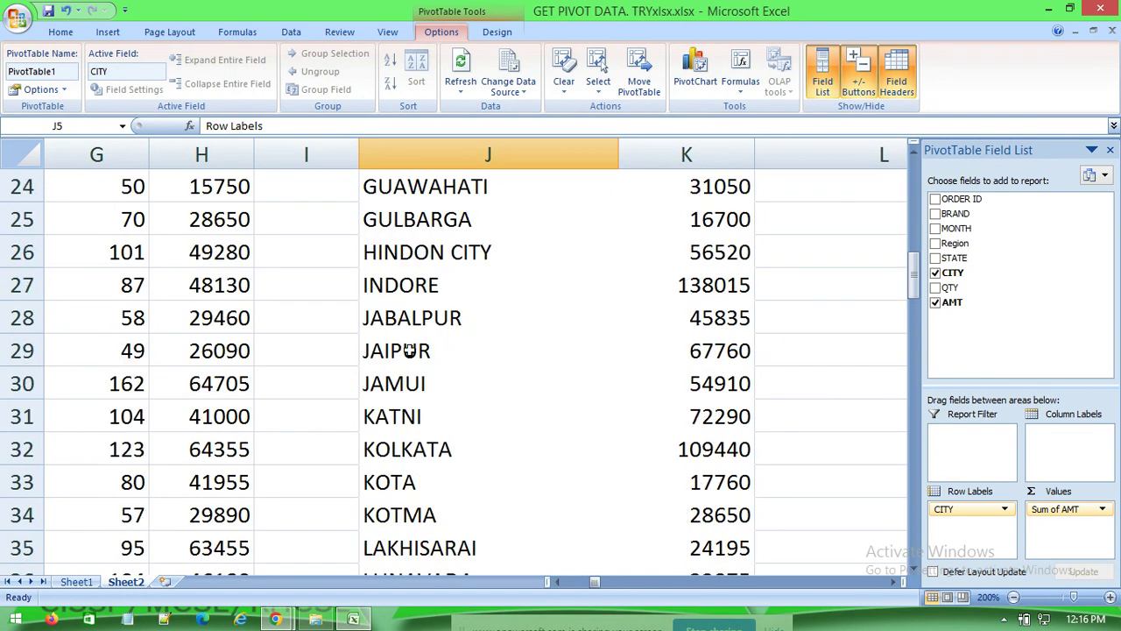
pyautogui.scroll(-2, 485, 490)
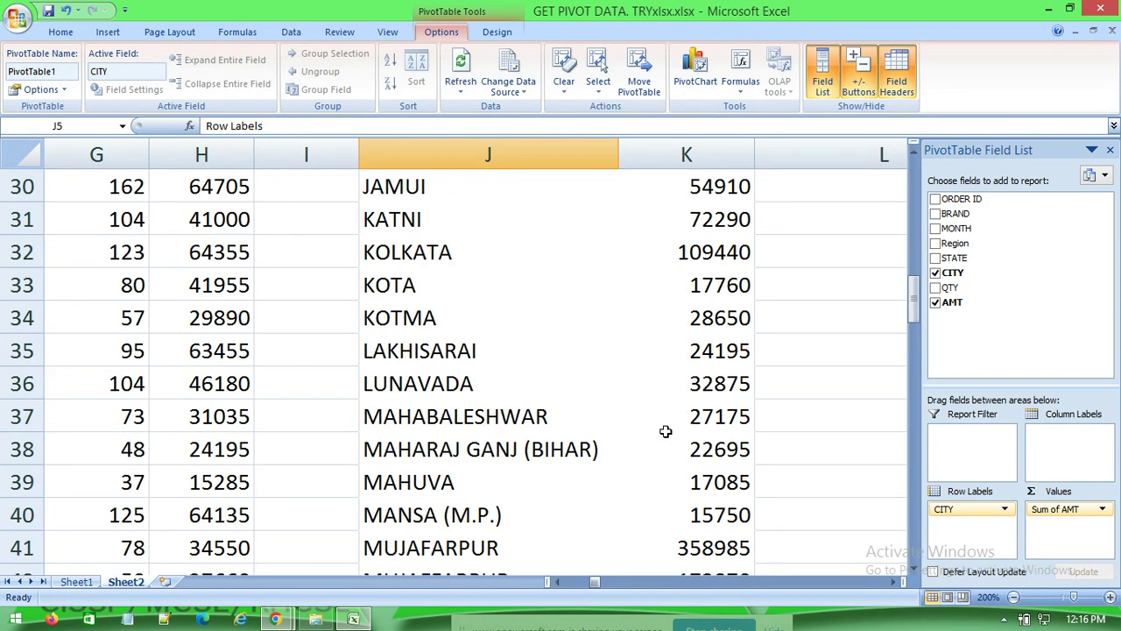
pyautogui.scroll(-2, 665, 425)
pyautogui.scroll(-3, 613, 430)
pyautogui.scroll(-1, 569, 422)
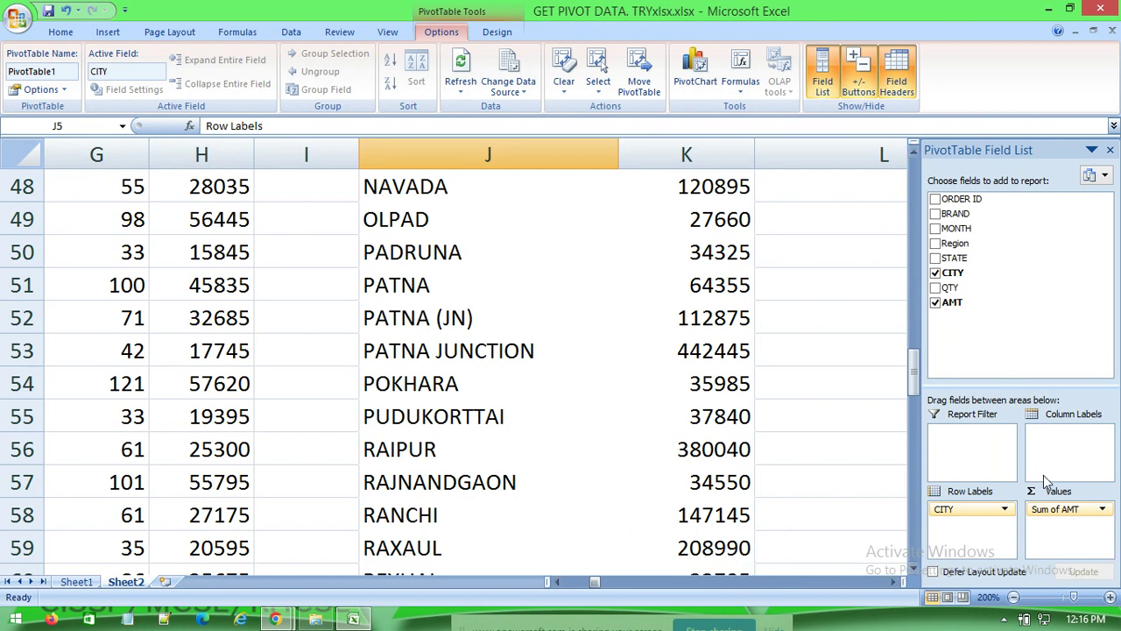
pyautogui.scroll(3, 647, 416)
pyautogui.scroll(5, 647, 416)
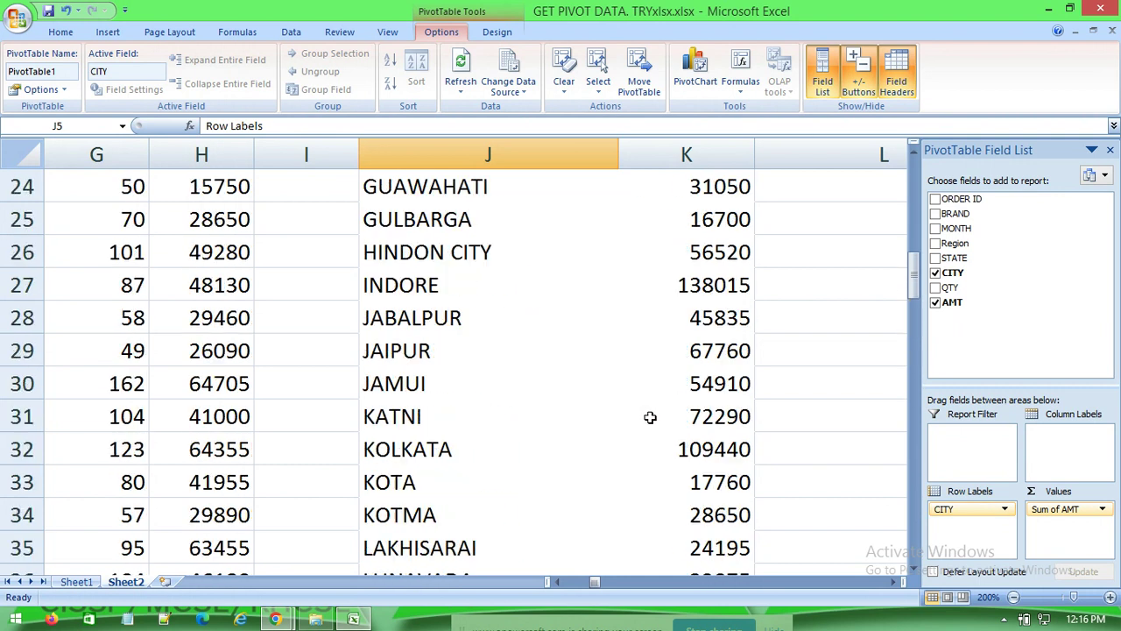
pyautogui.scroll(2, 629, 368)
pyautogui.scroll(2, 612, 383)
pyautogui.scroll(3, 610, 385)
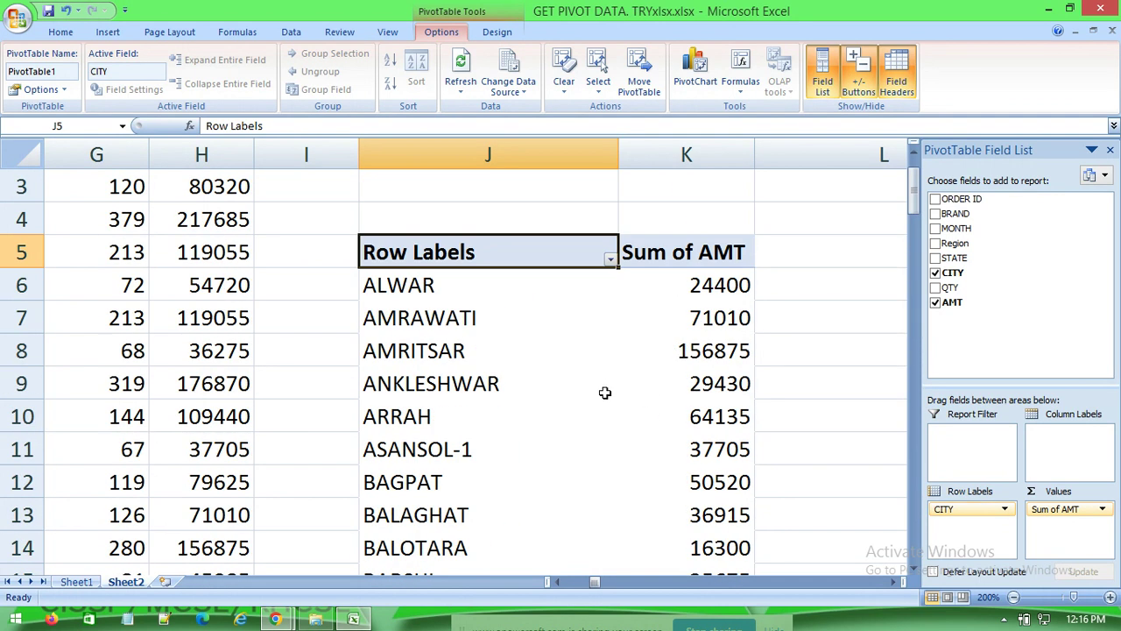
# Scroll sideways to view the CITY and STATE source columns, then recentre the pivot table.
pyautogui.click(557, 583)
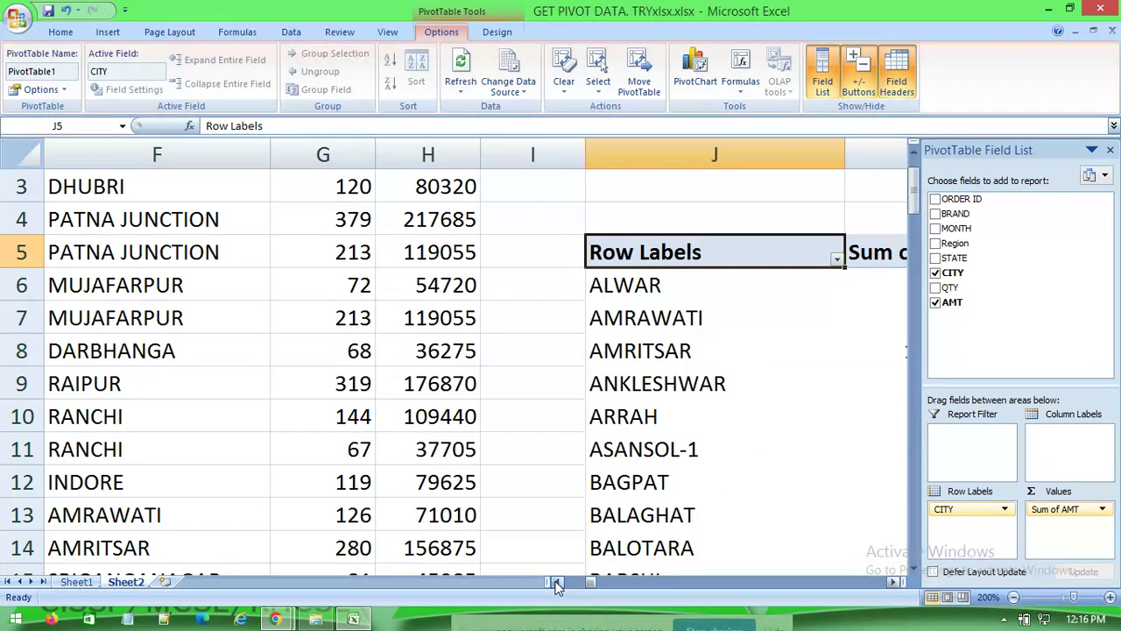
pyautogui.click(557, 583)
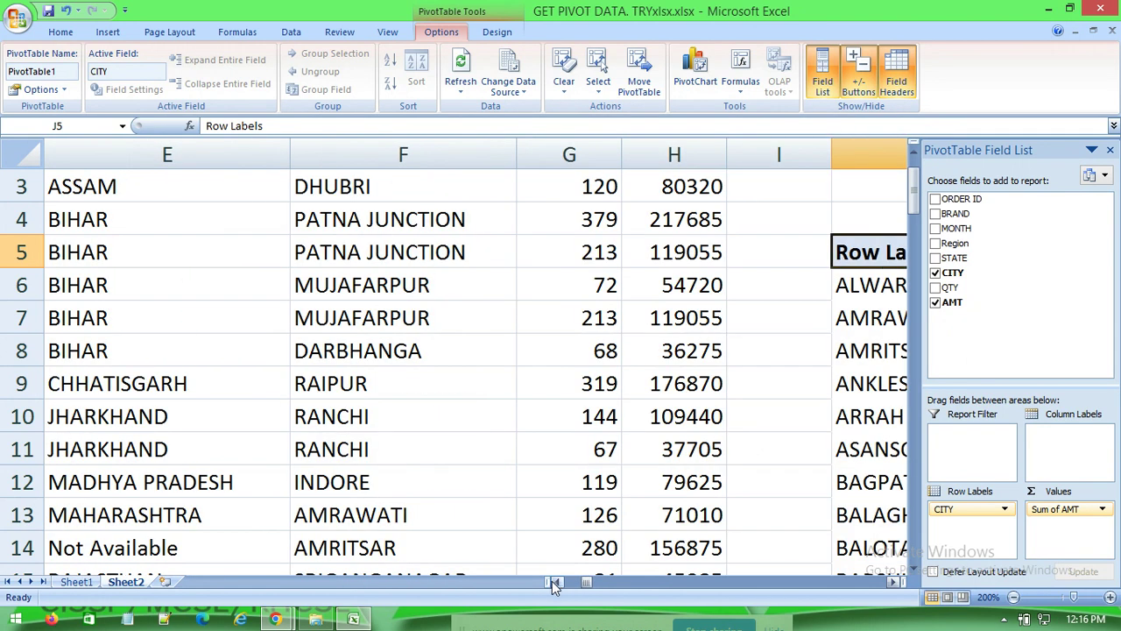
pyautogui.click(893, 582)
pyautogui.click(893, 582)
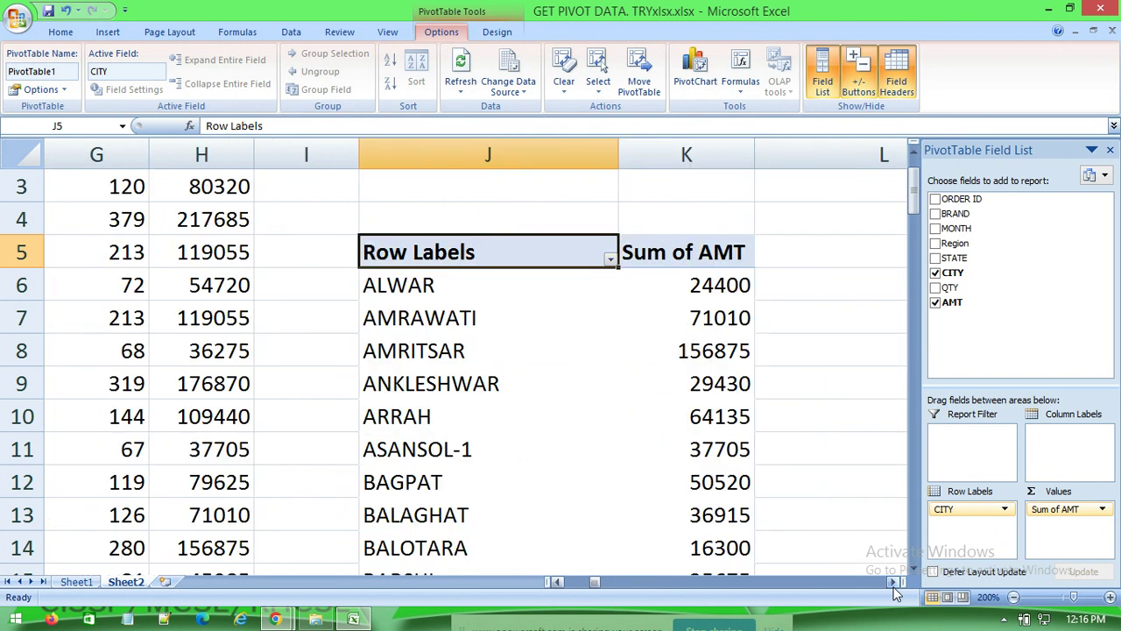
pyautogui.click(893, 582)
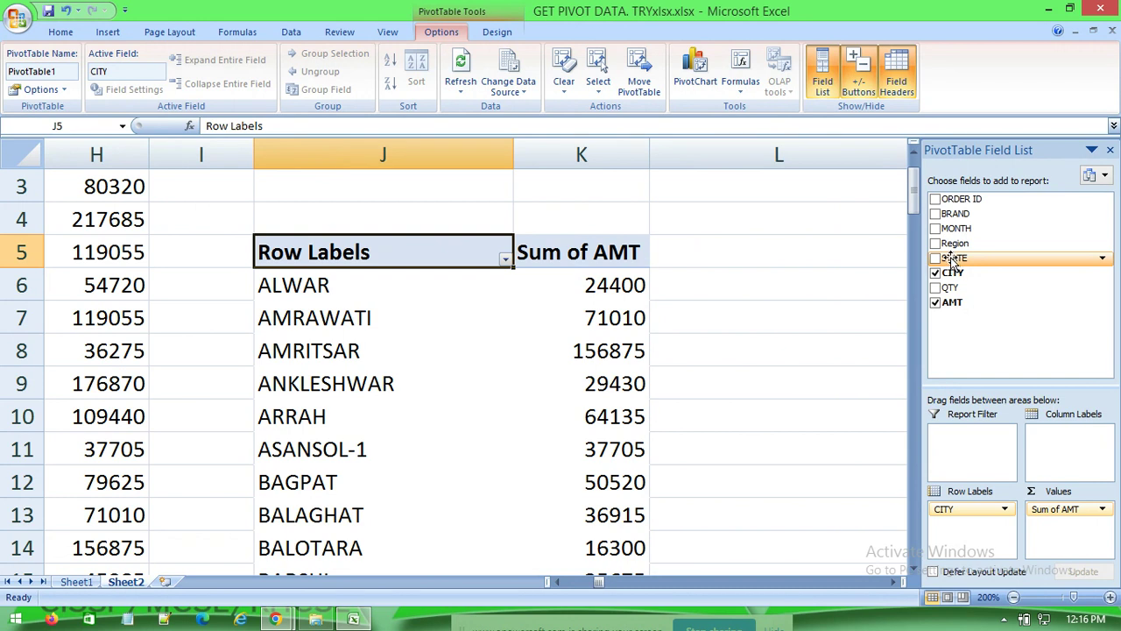
# Add STATE to Column Labels so AMT sums appear under states like ANDHRA PRADESH, ASSAM and BIHAR.
pyautogui.moveTo(953, 262); pyautogui.dragTo(1057, 447)
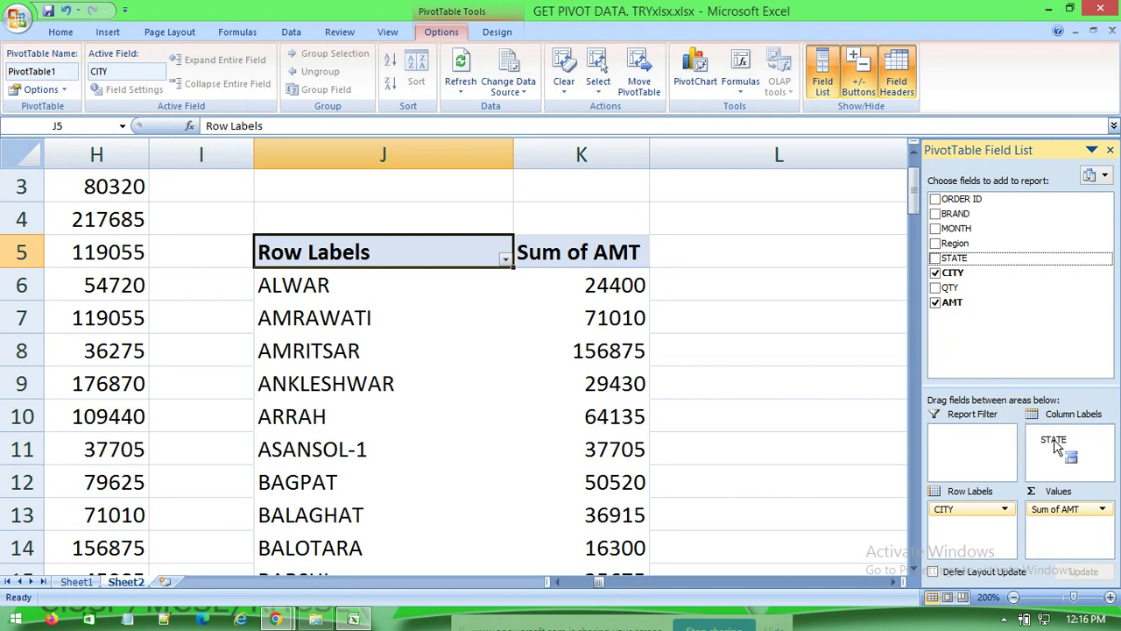
pyautogui.moveTo(1057, 446); pyautogui.dragTo(1057, 446)
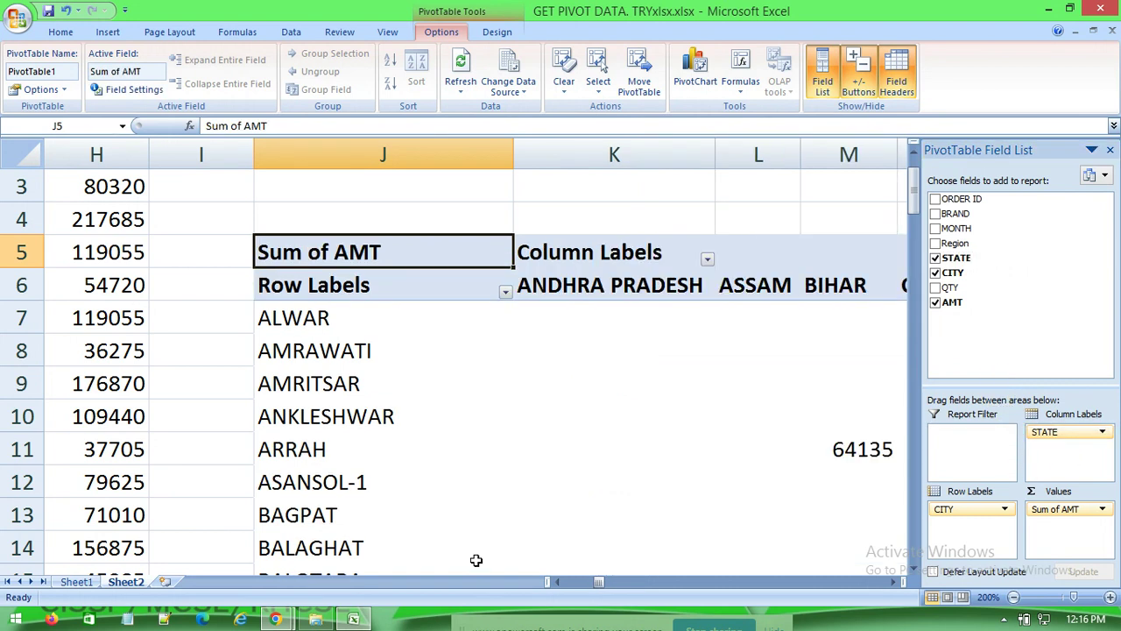
pyautogui.moveTo(598, 583); pyautogui.dragTo(605, 584)
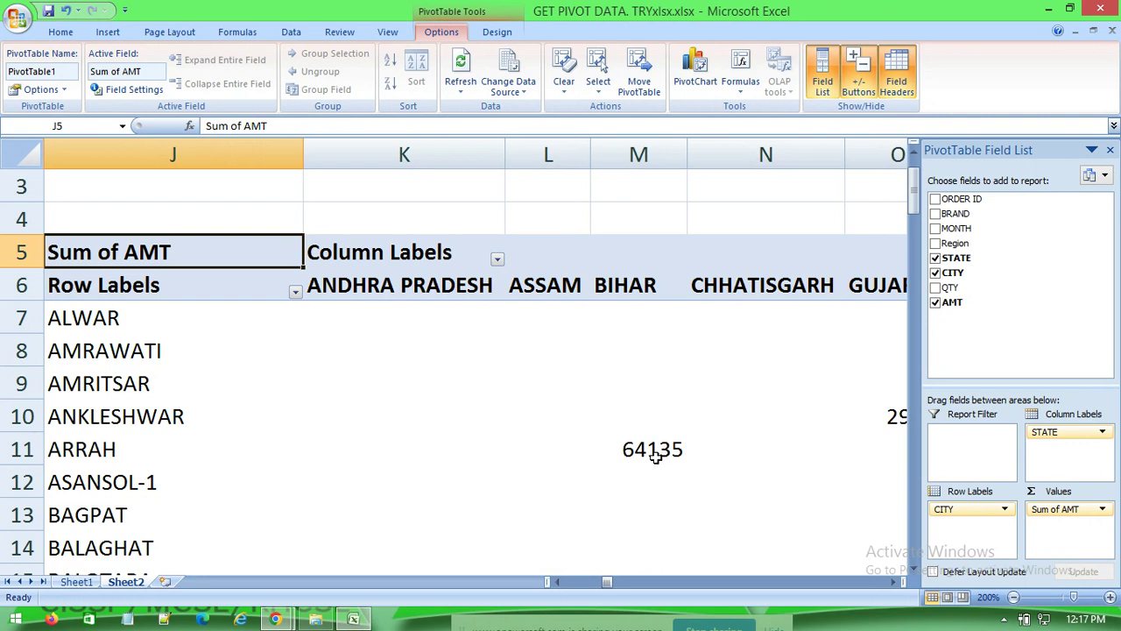
pyautogui.moveTo(606, 582)
pyautogui.mouseDown()
pyautogui.moveTo(656, 591)
pyautogui.moveTo(588, 595)
pyautogui.mouseUp()
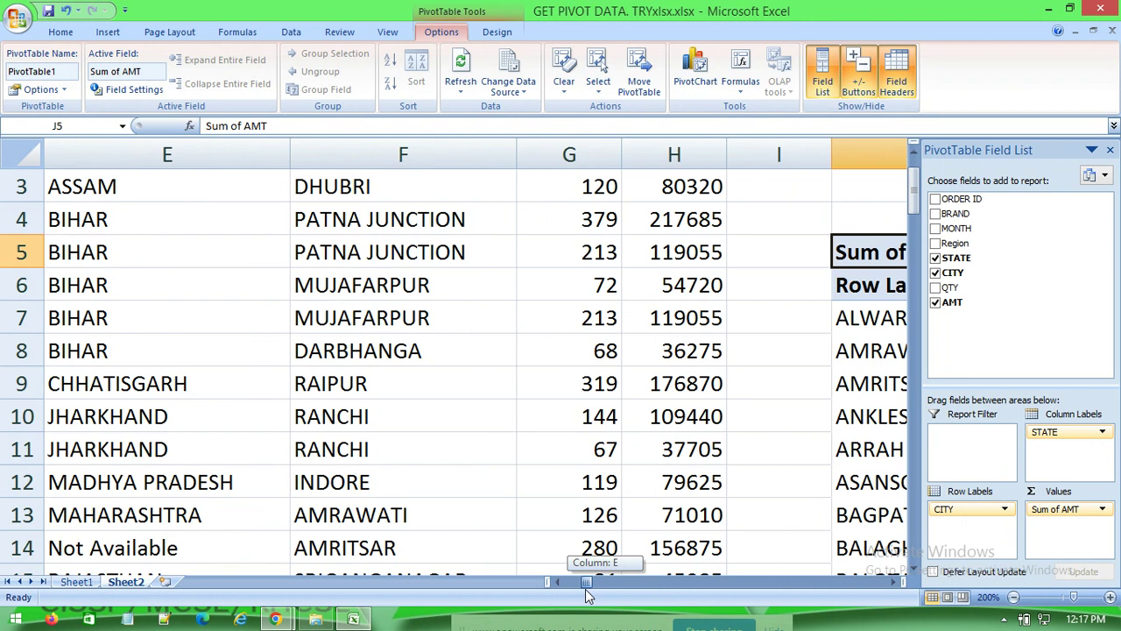
pyautogui.moveTo(589, 596); pyautogui.dragTo(594, 595)
pyautogui.moveTo(1044, 432)
pyautogui.mouseDown()
pyautogui.moveTo(1047, 449)
pyautogui.moveTo(943, 523)
pyautogui.mouseUp()
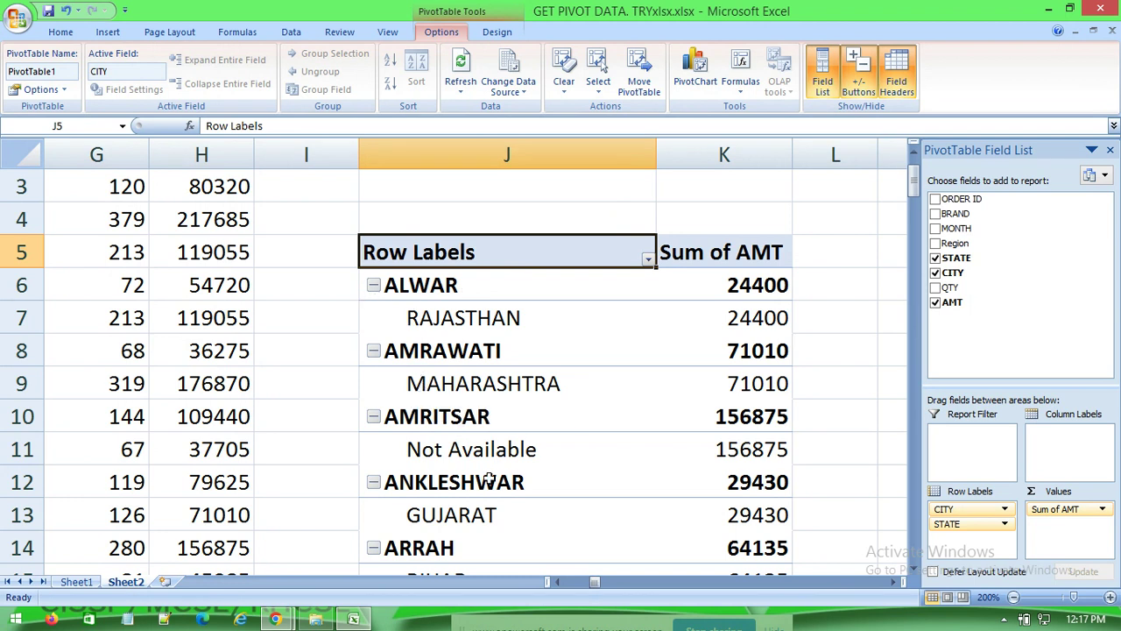
pyautogui.scroll(-1, 497, 461)
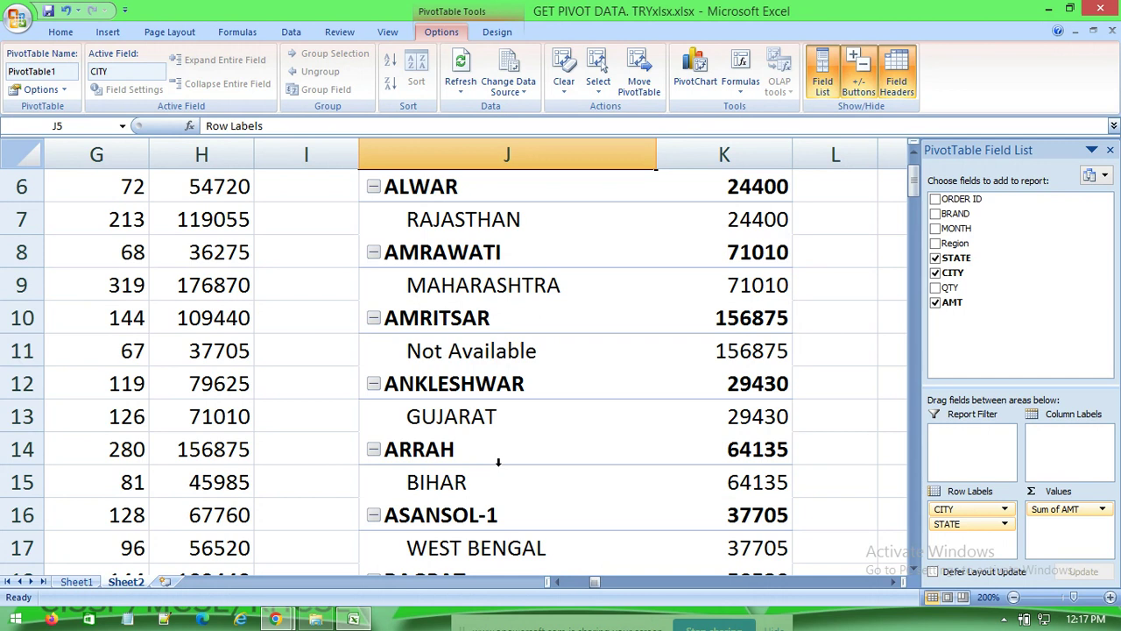
pyautogui.scroll(-7, 498, 461)
pyautogui.scroll(-4, 495, 467)
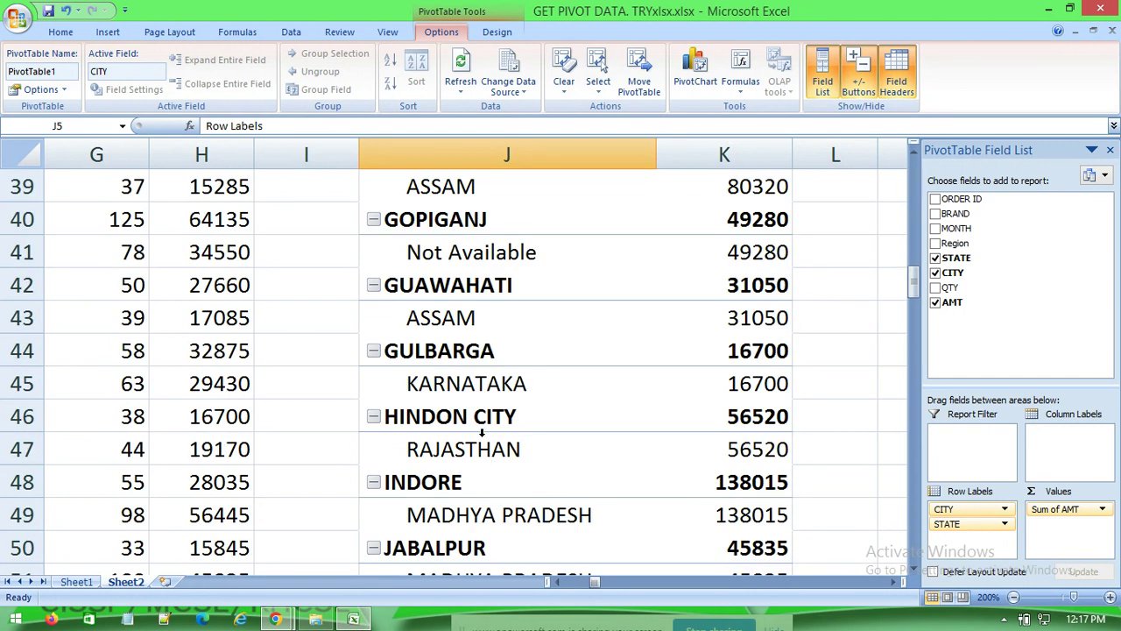
pyautogui.scroll(-2, 490, 463)
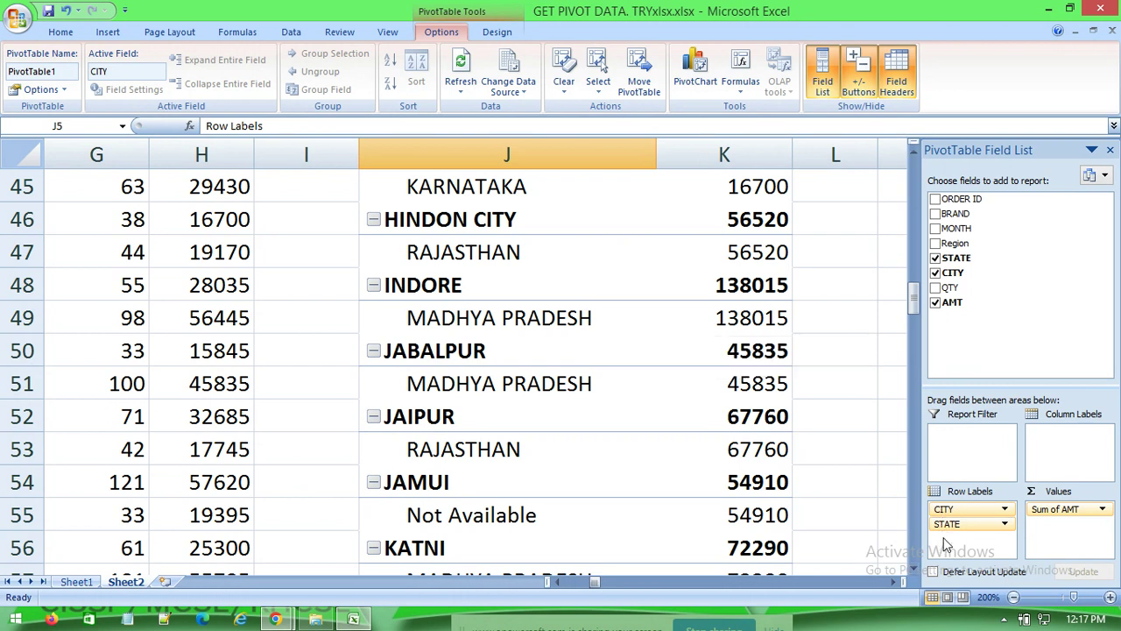
# Move CITY to the columns, inspect, then remove CITY so AMT totals by STATE alone.
pyautogui.moveTo(953, 509); pyautogui.dragTo(1053, 443)
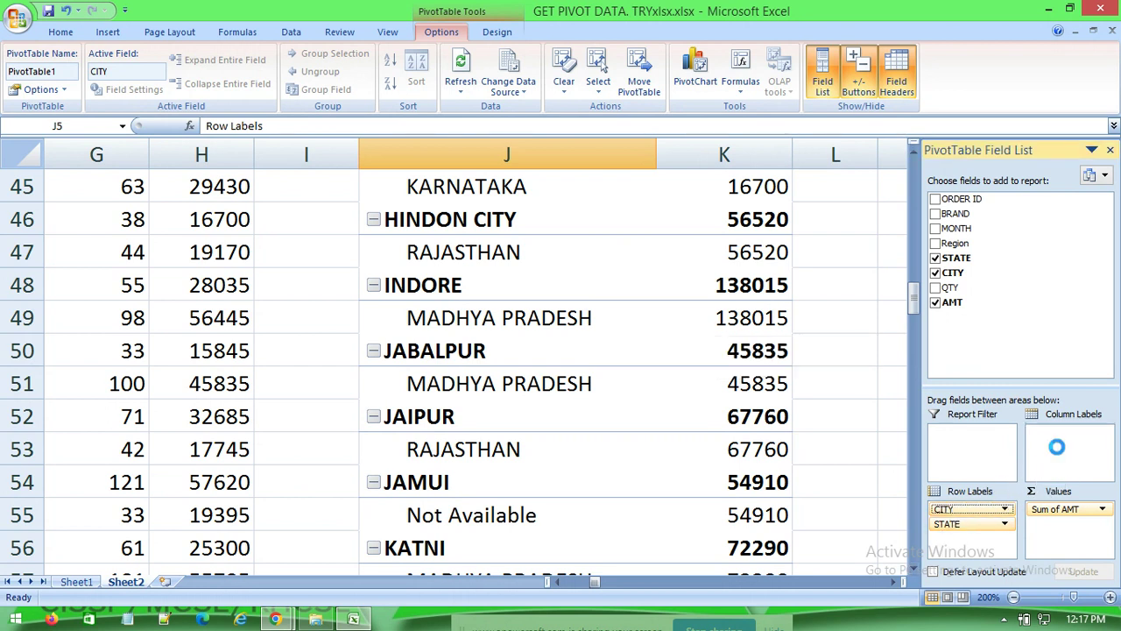
pyautogui.scroll(9, 539, 428)
pyautogui.scroll(3, 540, 438)
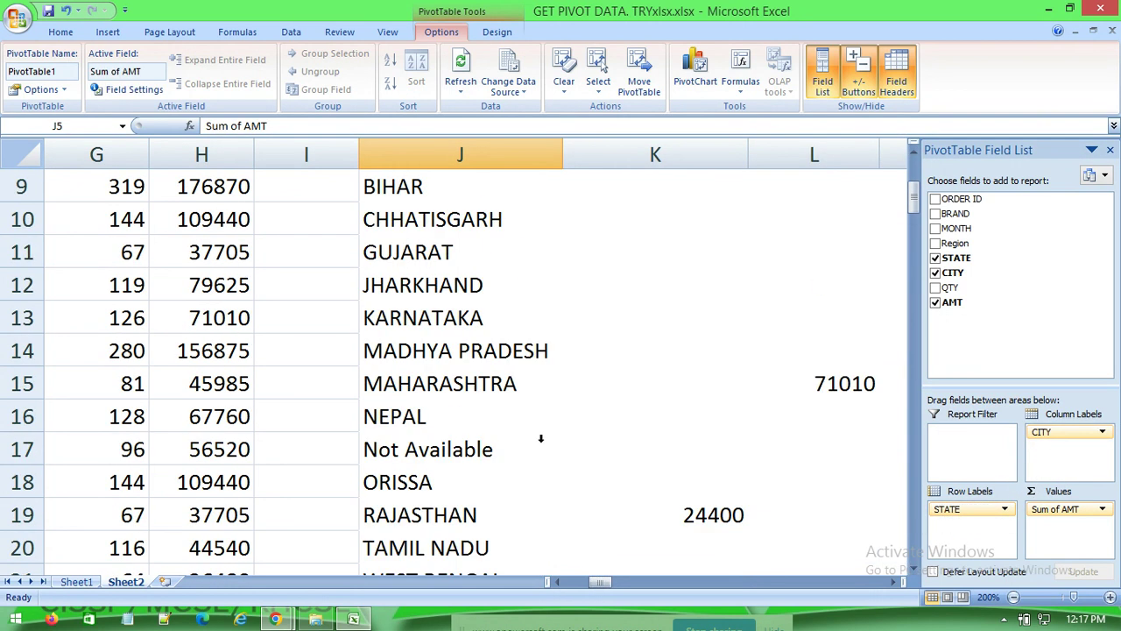
pyautogui.scroll(2, 539, 447)
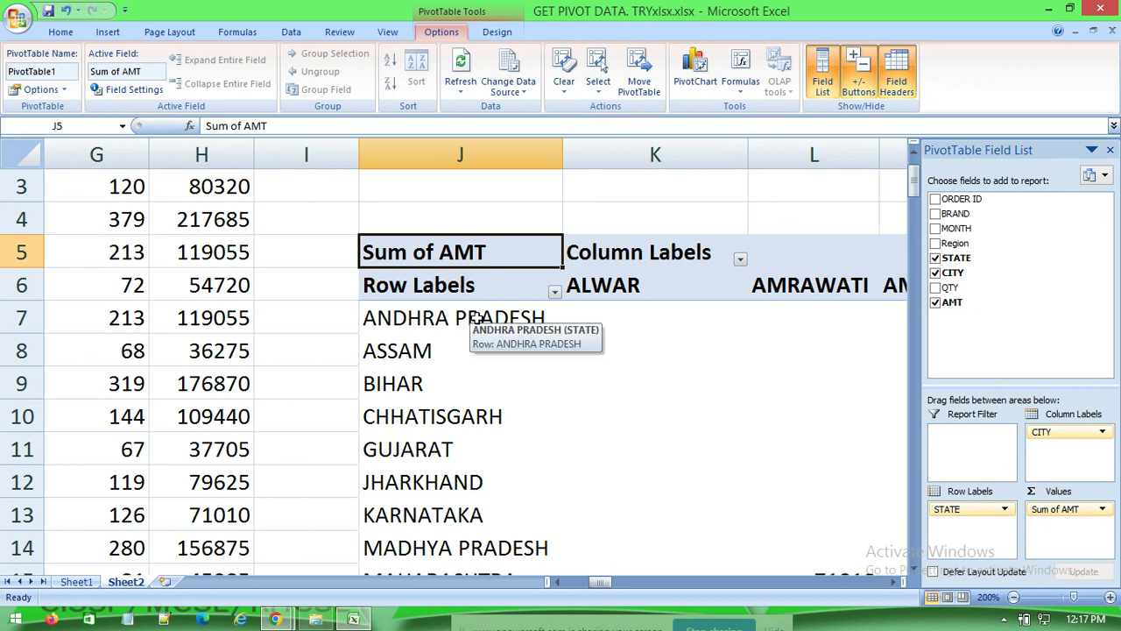
pyautogui.moveTo(611, 586); pyautogui.dragTo(618, 585)
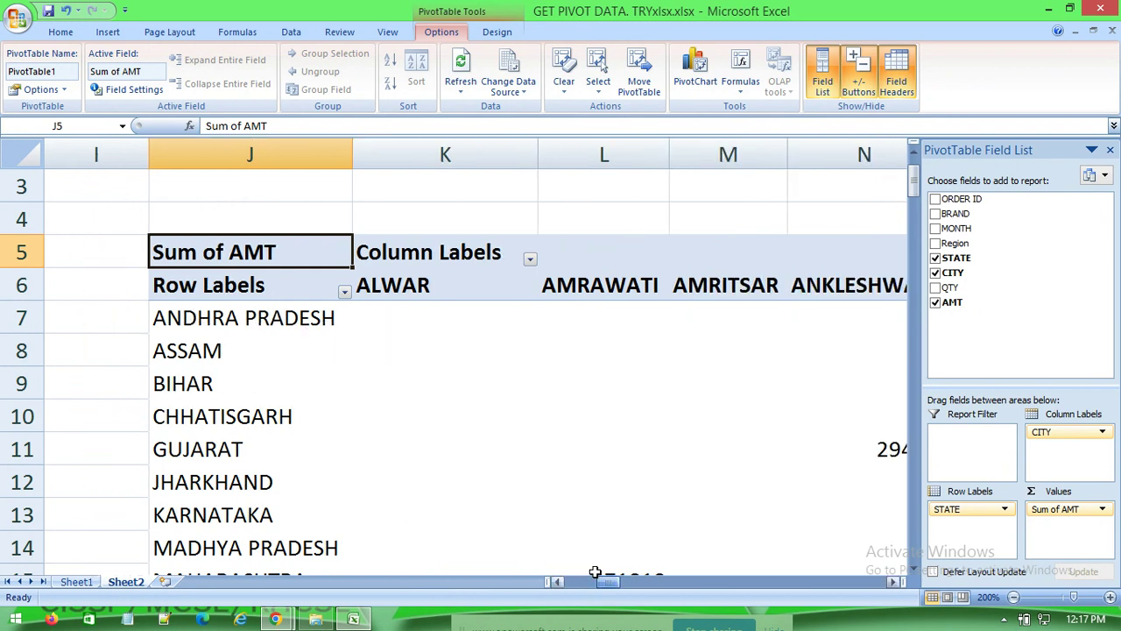
pyautogui.moveTo(613, 585); pyautogui.dragTo(888, 585)
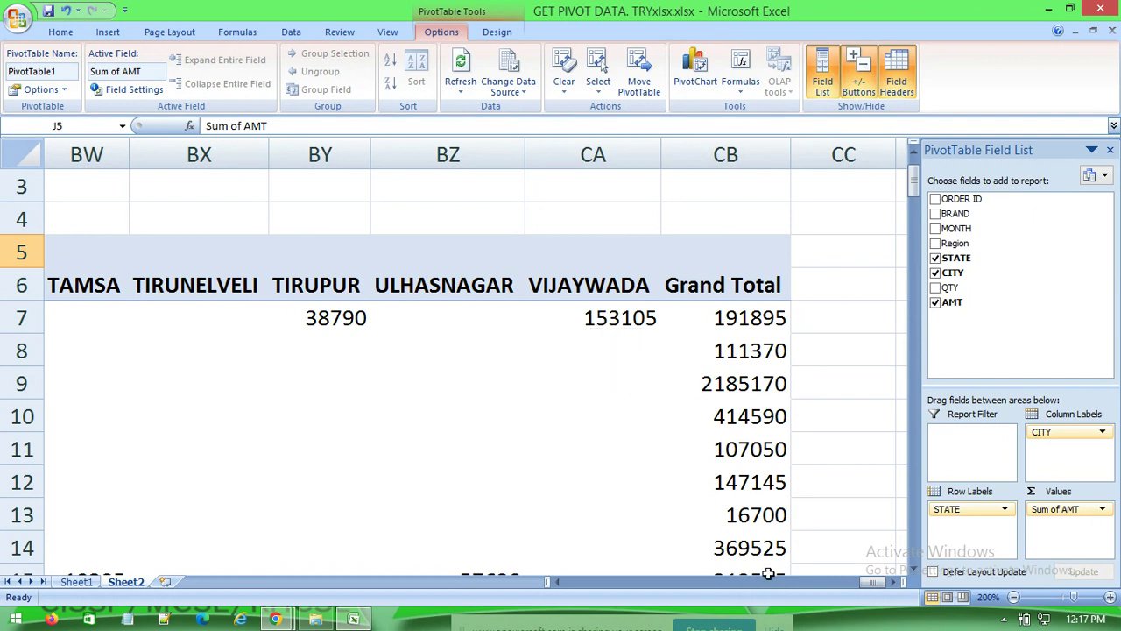
pyautogui.moveTo(871, 586); pyautogui.dragTo(810, 595)
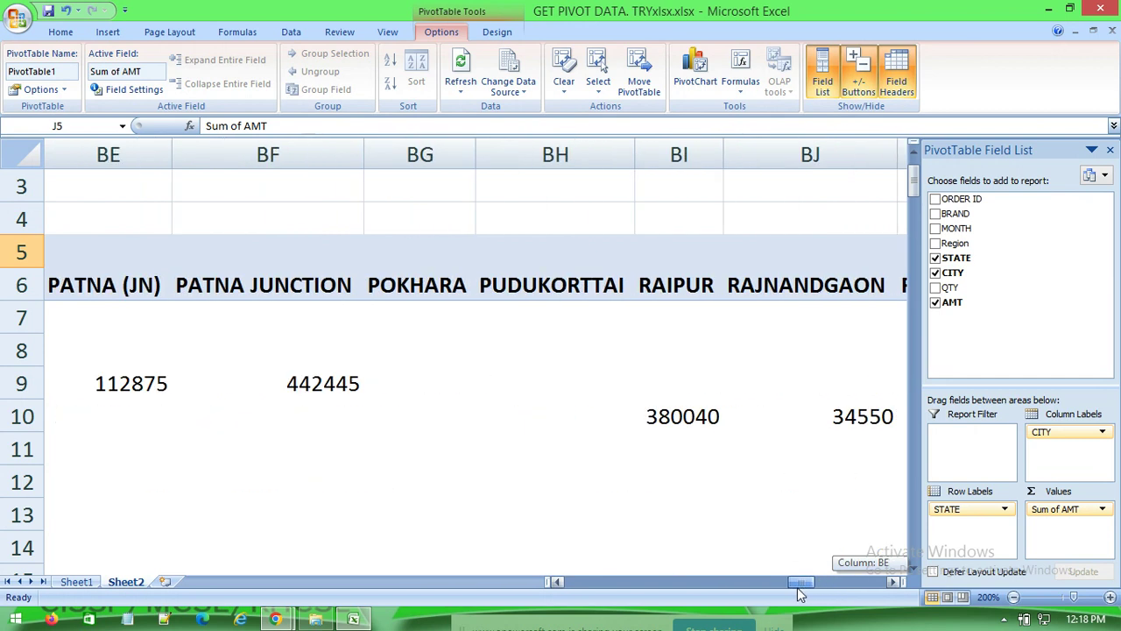
pyautogui.moveTo(811, 594); pyautogui.dragTo(584, 587)
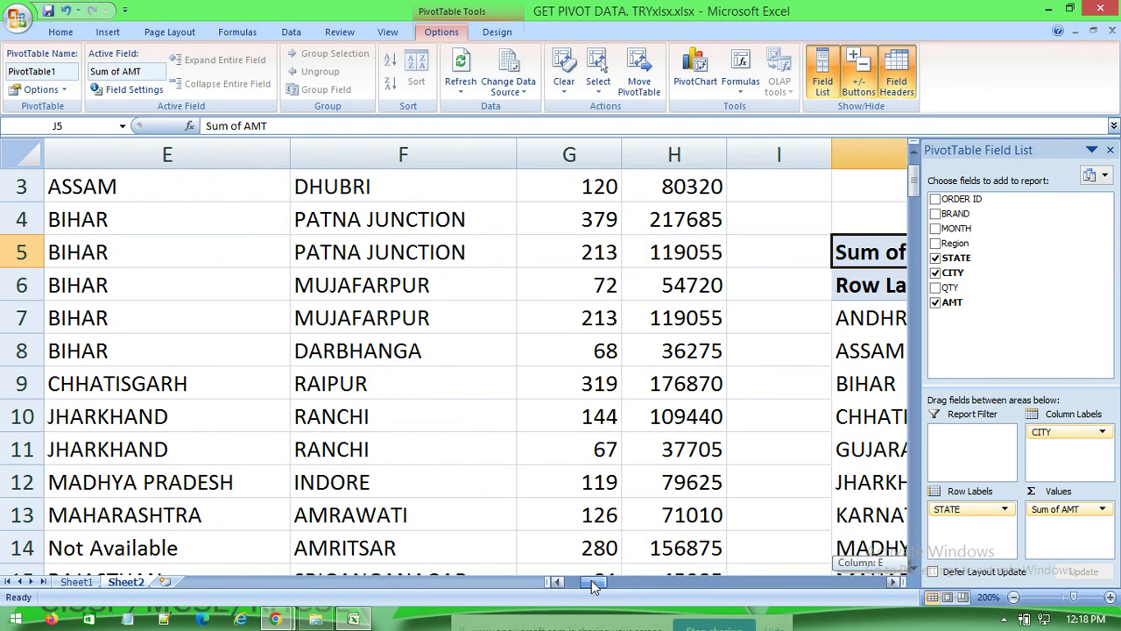
pyautogui.moveTo(584, 587); pyautogui.dragTo(600, 585)
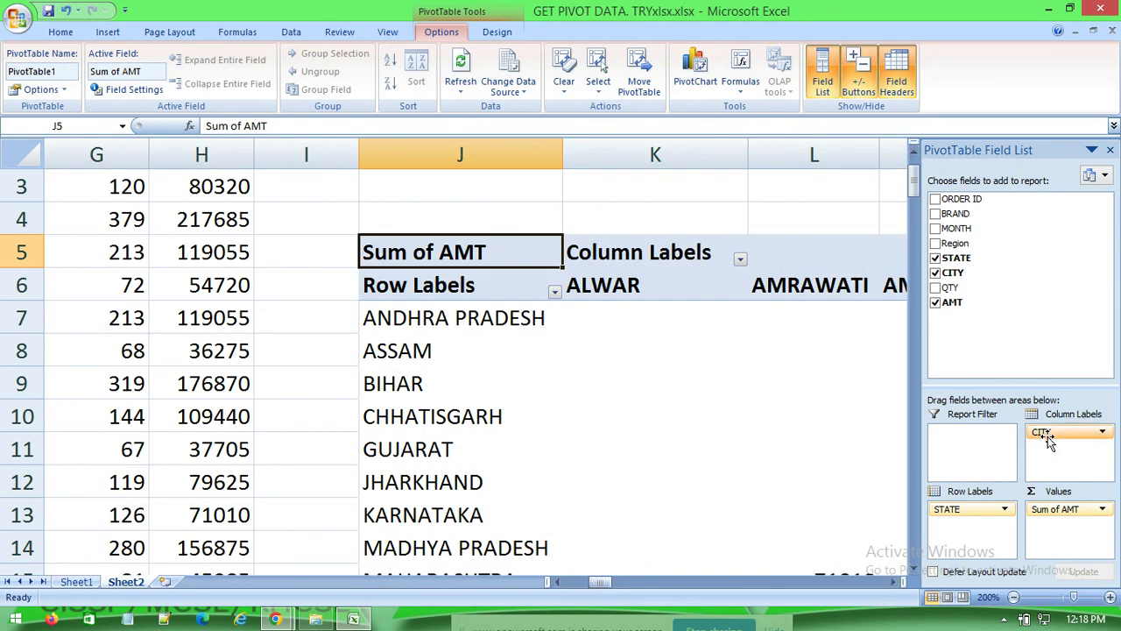
pyautogui.moveTo(1048, 440); pyautogui.dragTo(761, 342)
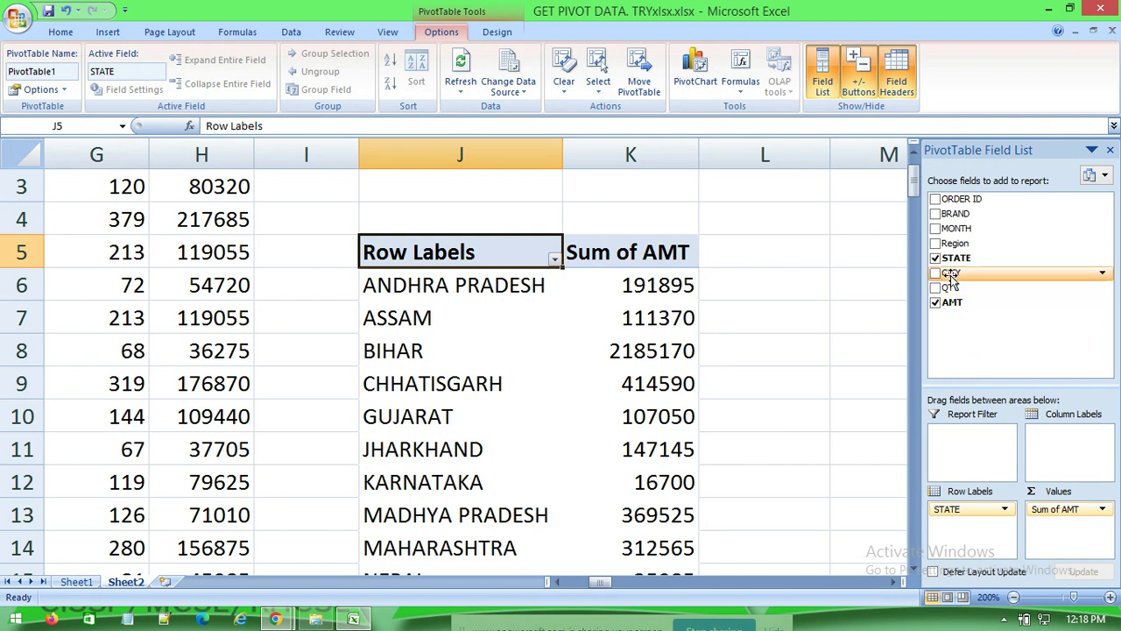
# Add QTY to Values, giving Sum of QTY per state such as BIHAR 4259.
pyautogui.moveTo(951, 293); pyautogui.dragTo(1053, 526)
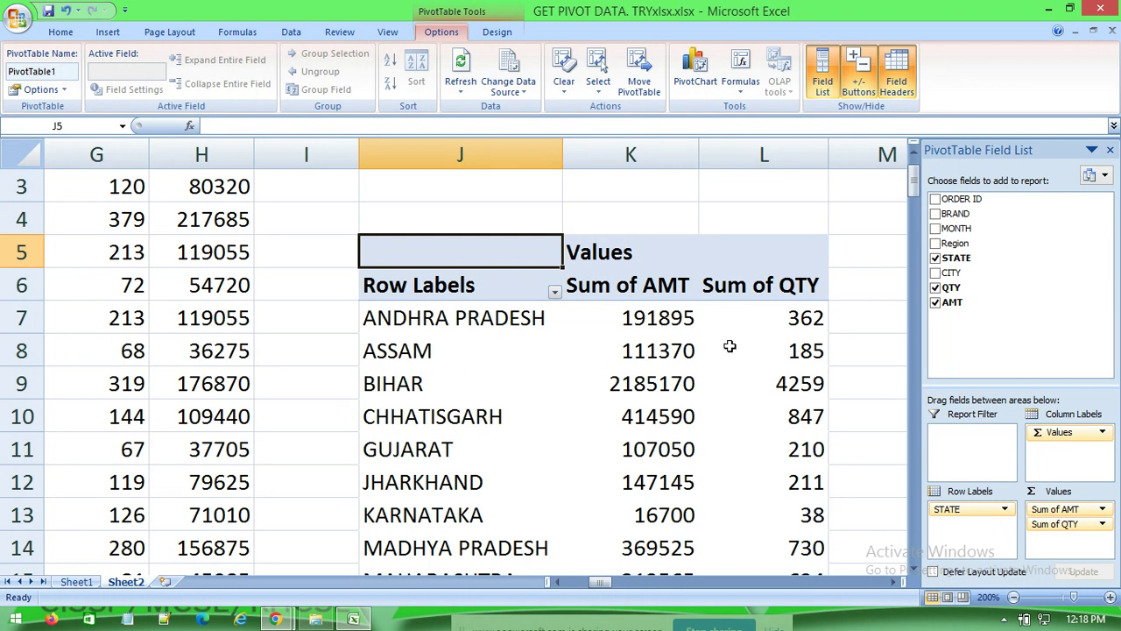
pyautogui.scroll(-2, 789, 436)
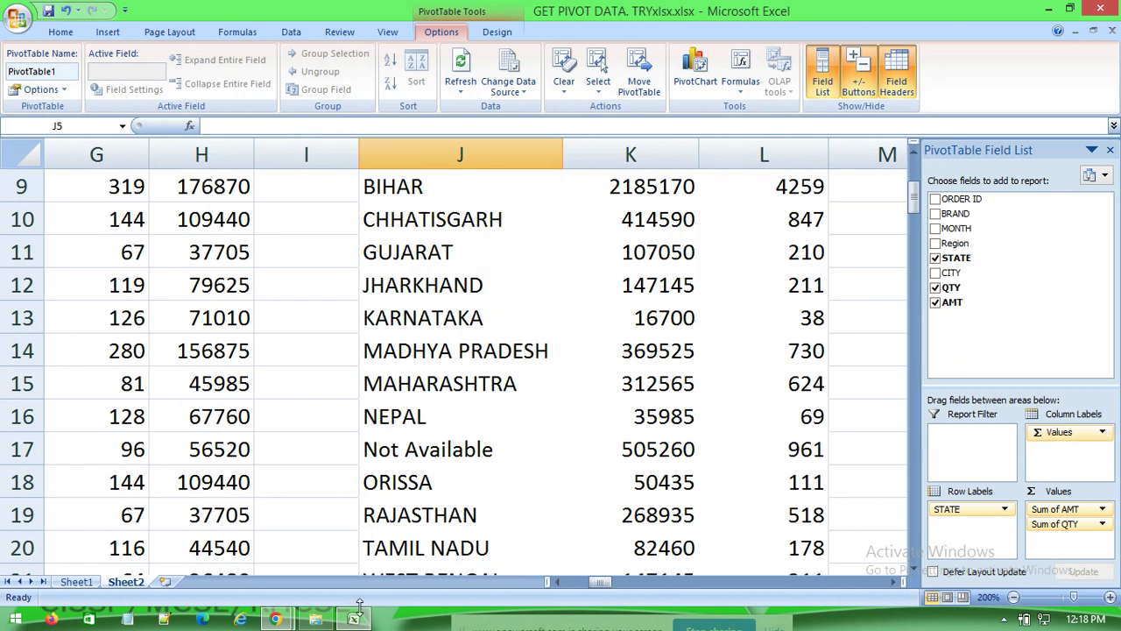
pyautogui.moveTo(275, 619)
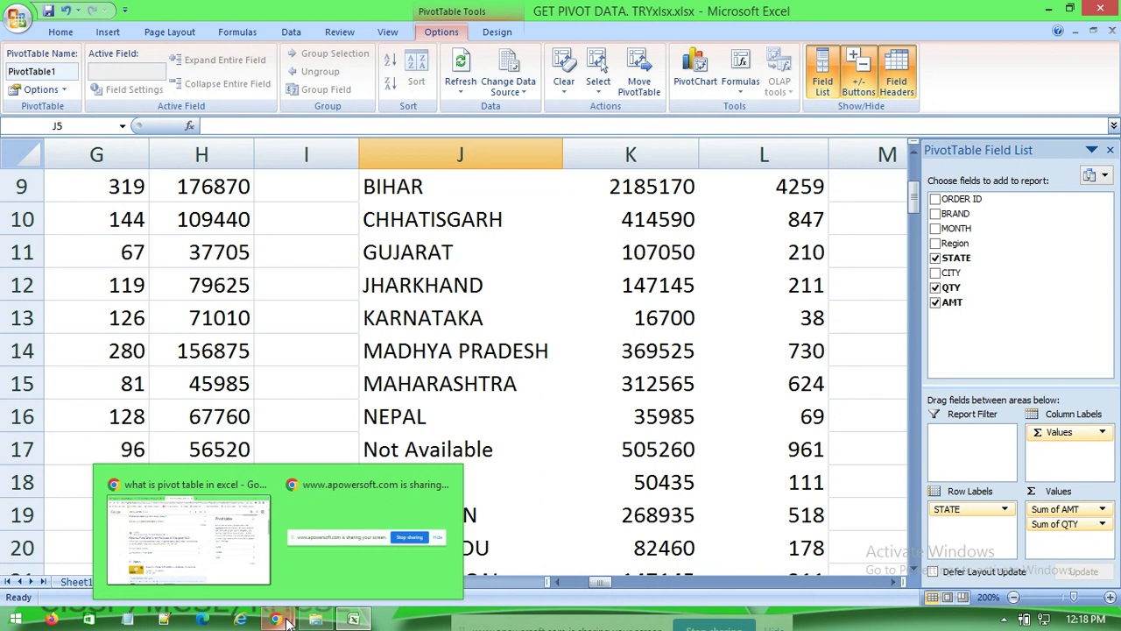
# Bring Chrome forward on the Apowersoft recorder tab, then minimise the browser.
pyautogui.click(188, 488)
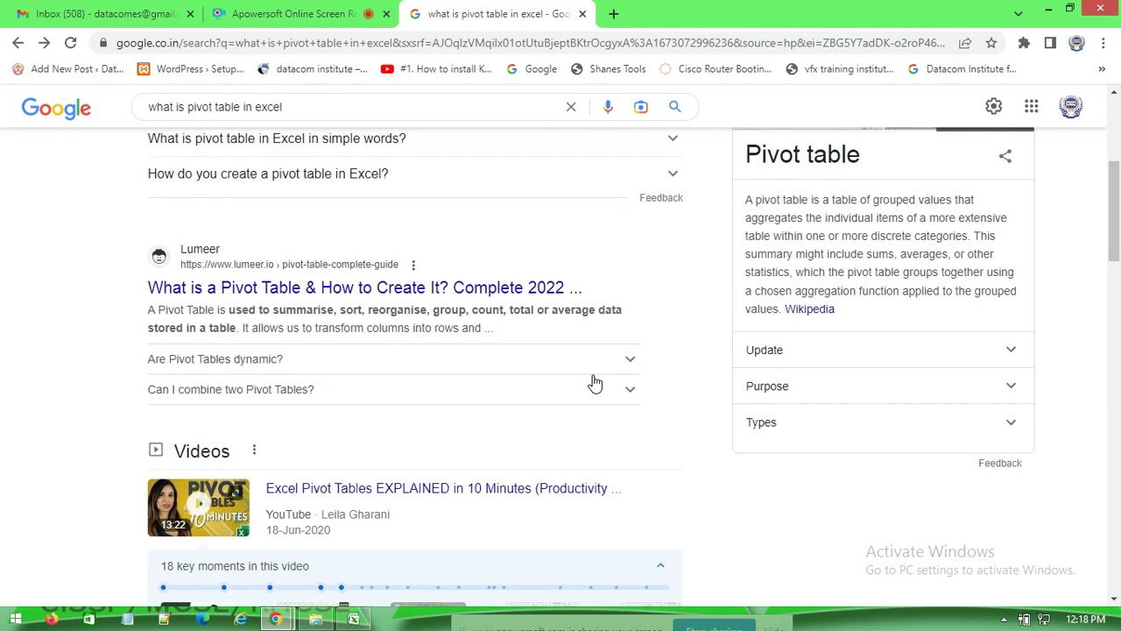
pyautogui.click(280, 14)
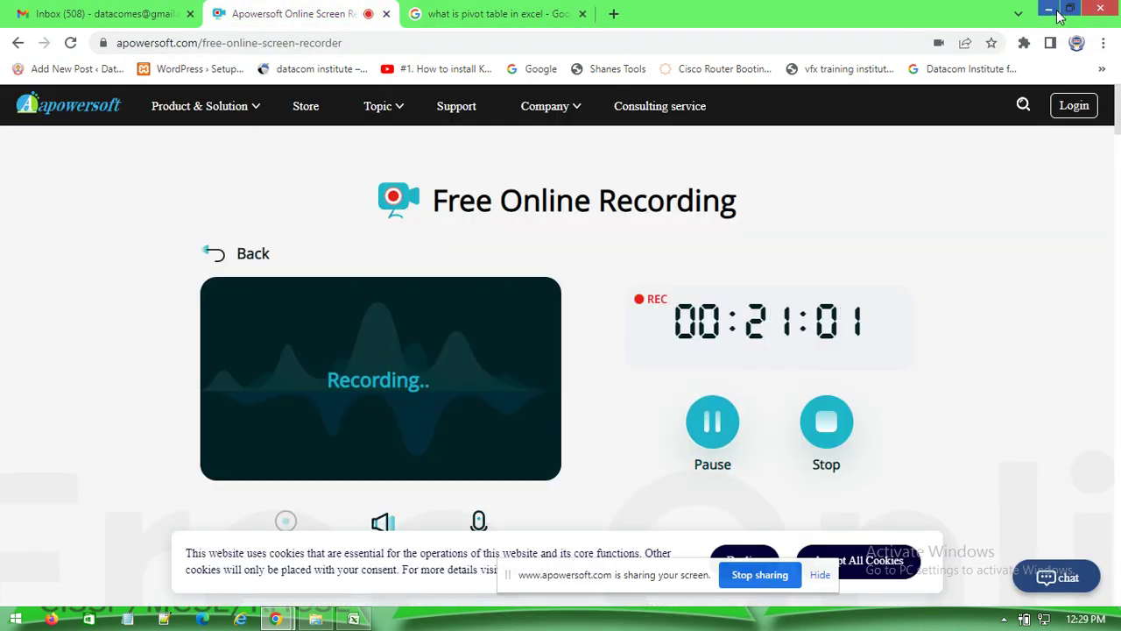
pyautogui.click(1051, 10)
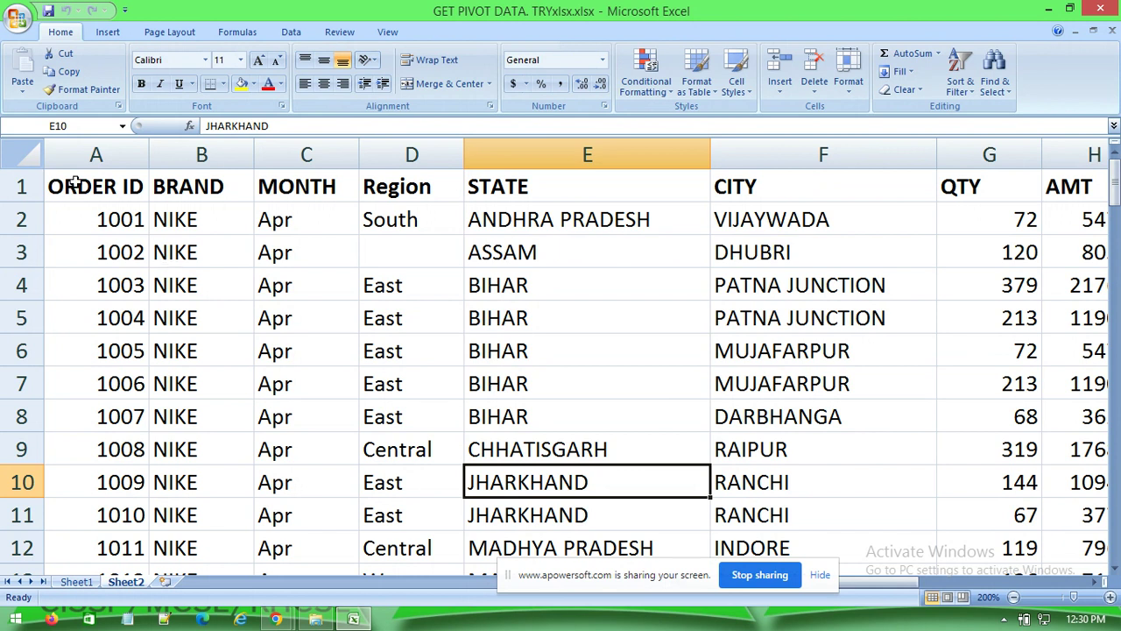
# Select the order table A1:H100, ORDER ID through AMT, and copy it with Ctrl+C.
pyautogui.click(77, 187)
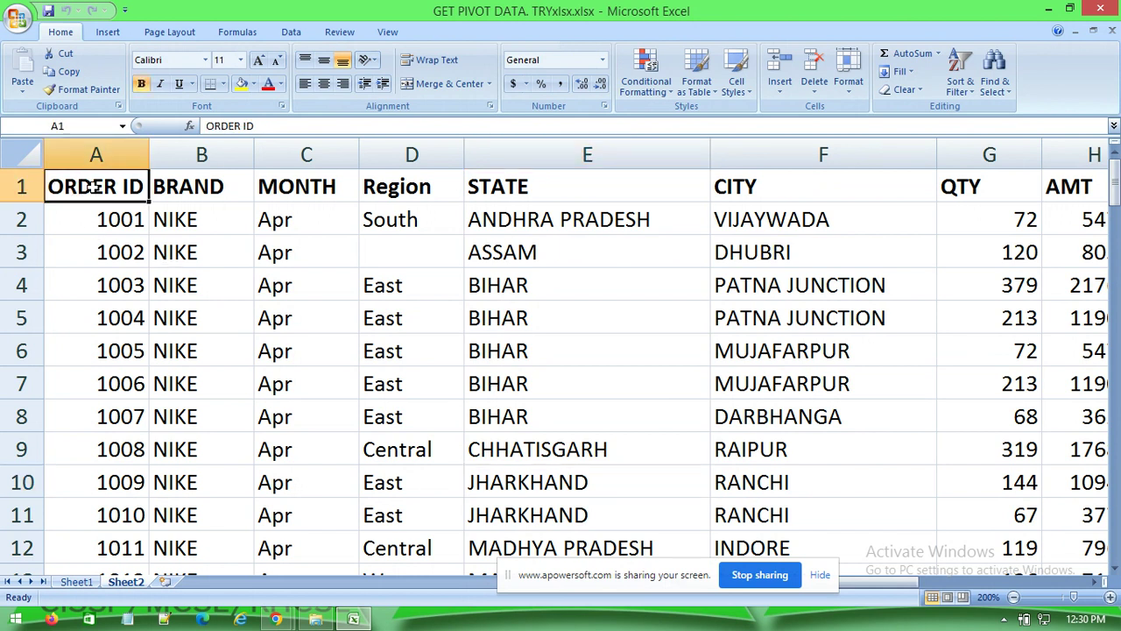
pyautogui.moveTo(94, 187); pyautogui.dragTo(401, 571)
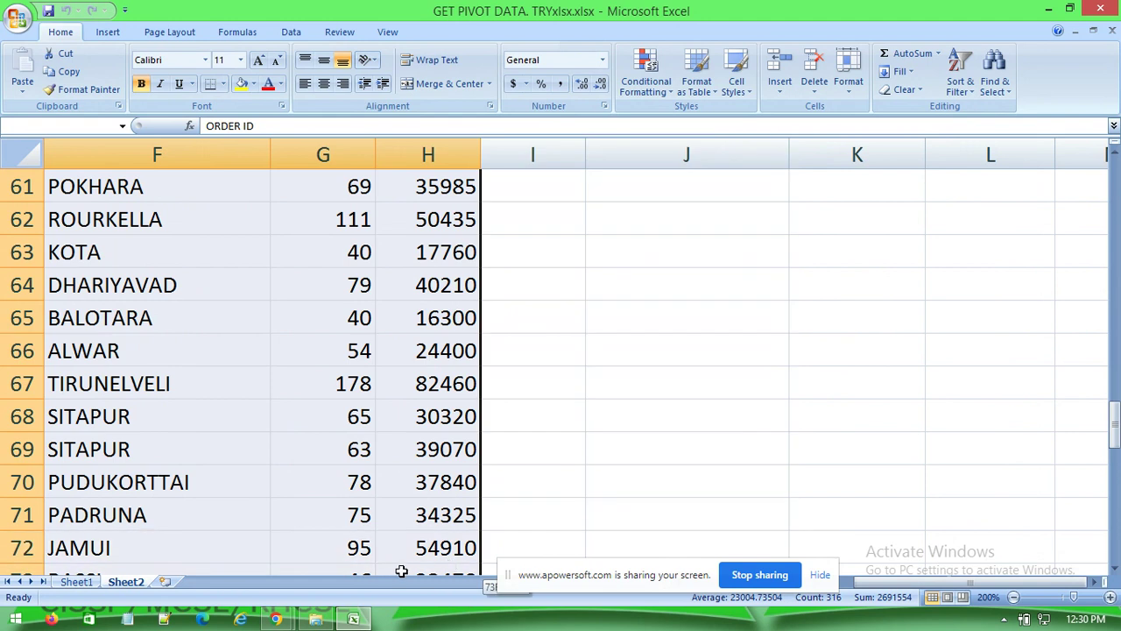
pyautogui.moveTo(401, 571)
pyautogui.mouseDown()
pyautogui.moveTo(436, 584)
pyautogui.moveTo(467, 520)
pyautogui.mouseUp()
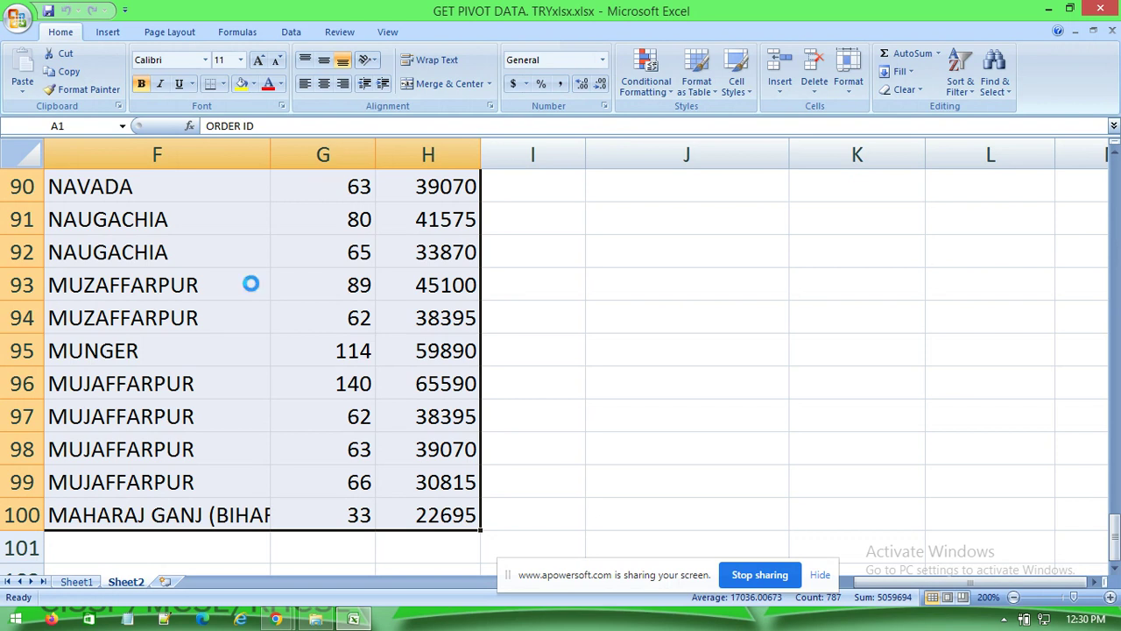
pyautogui.hotkey('ctrl', 'c')
pyautogui.moveTo(1007, 583)
pyautogui.mouseDown()
pyautogui.moveTo(736, 575)
pyautogui.moveTo(1007, 600)
pyautogui.mouseUp()
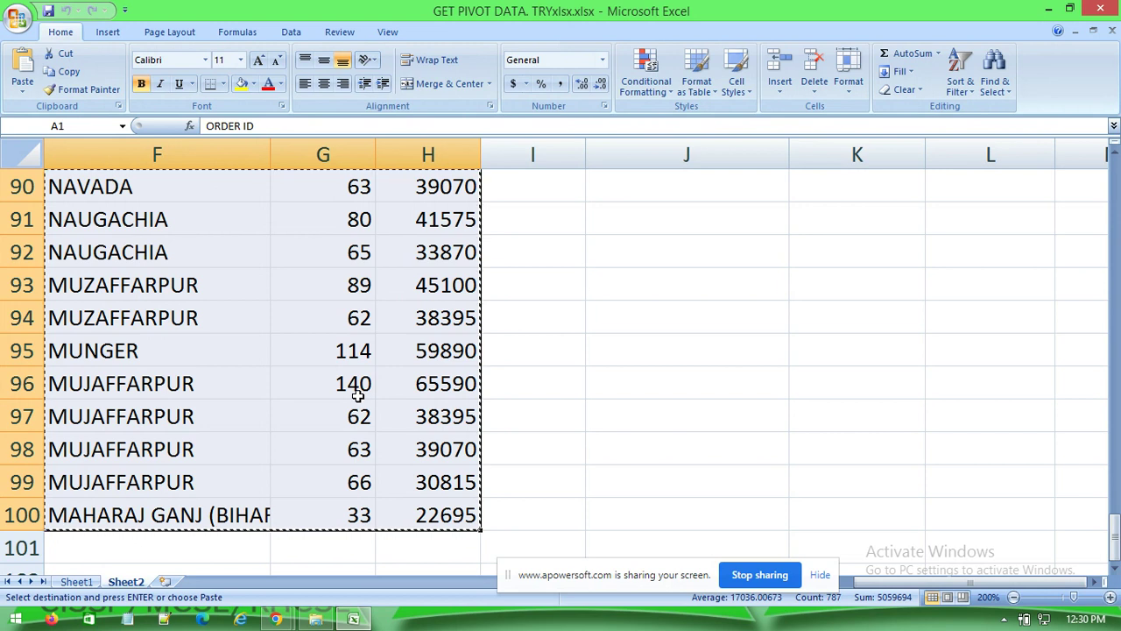
# Start a PivotTable with PivotChart from Sheet2!$A$1:$H$100 into a new worksheet.
pyautogui.click(94, 32)
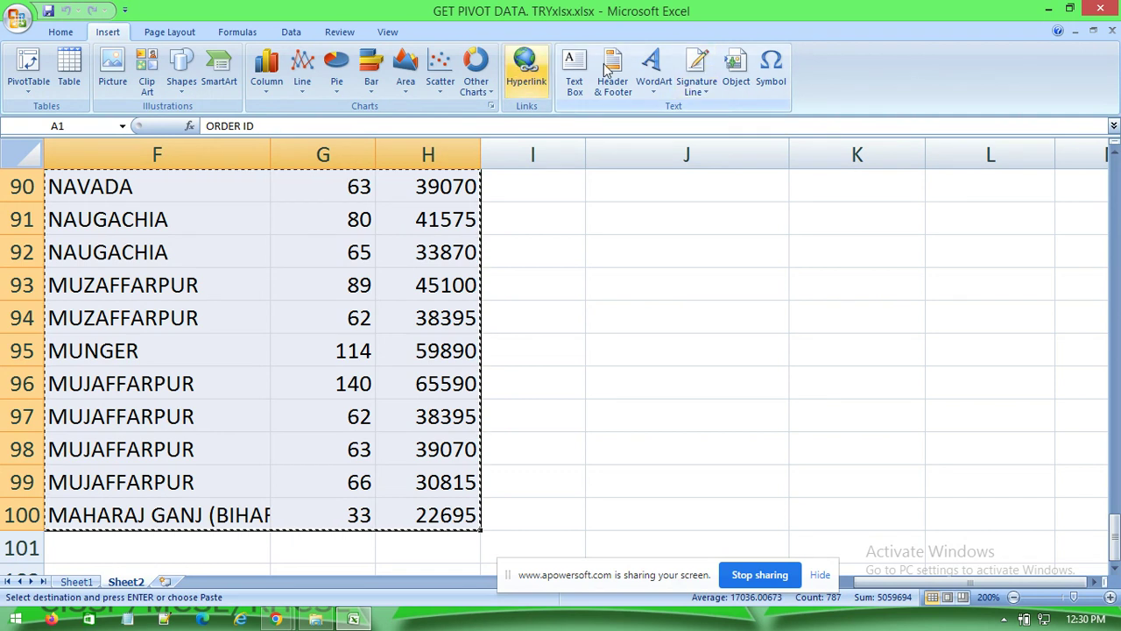
pyautogui.click(28, 86)
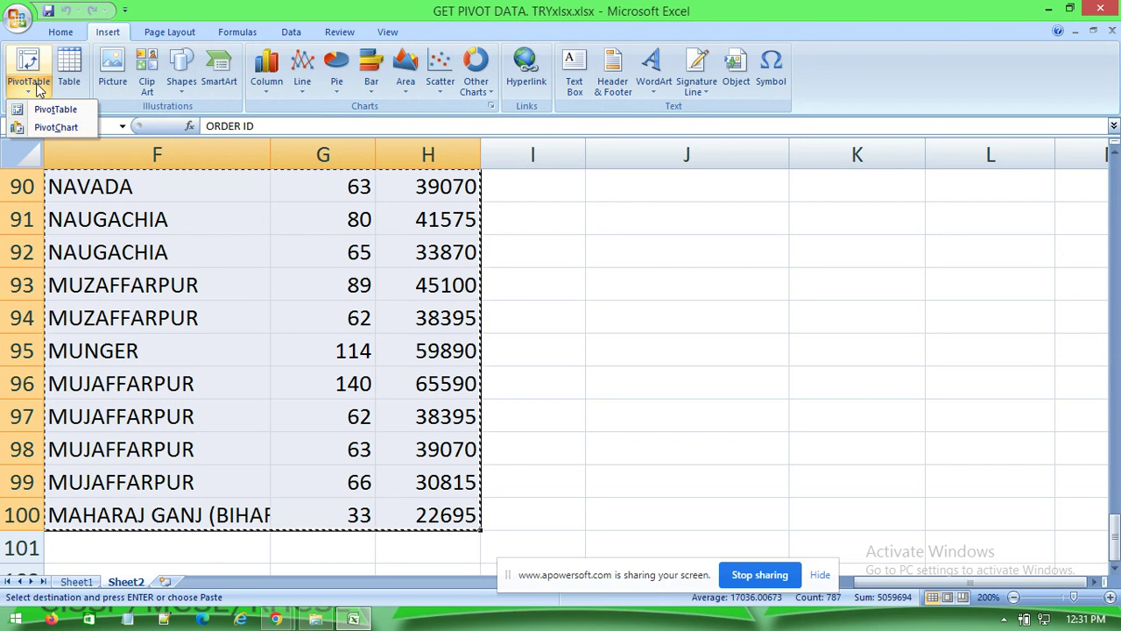
pyautogui.click(55, 127)
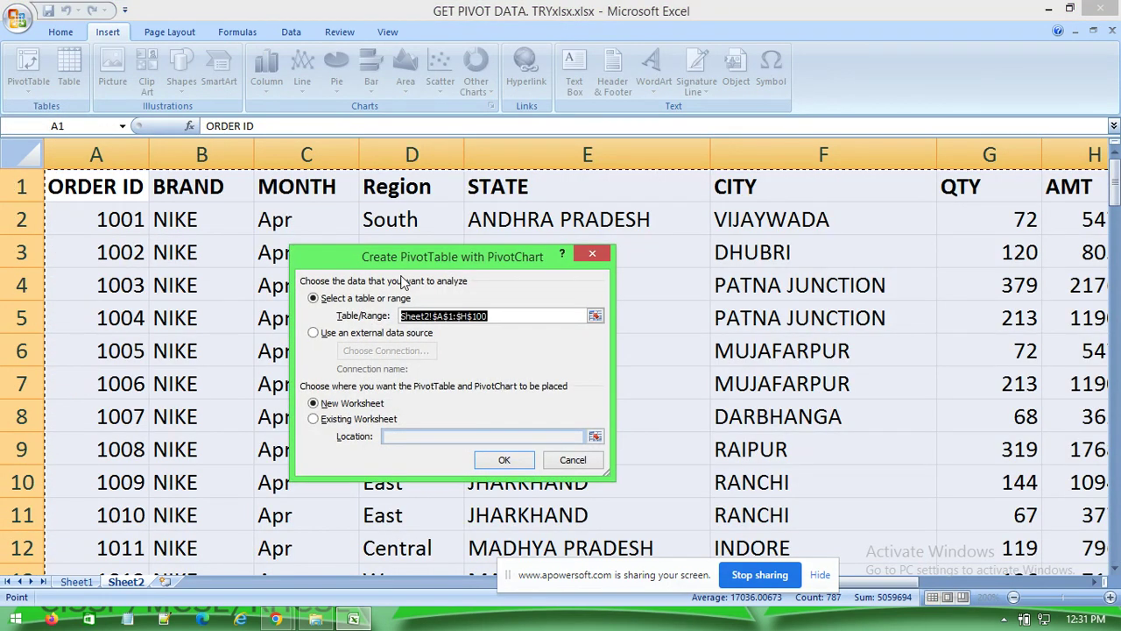
pyautogui.moveTo(401, 257); pyautogui.dragTo(389, 133)
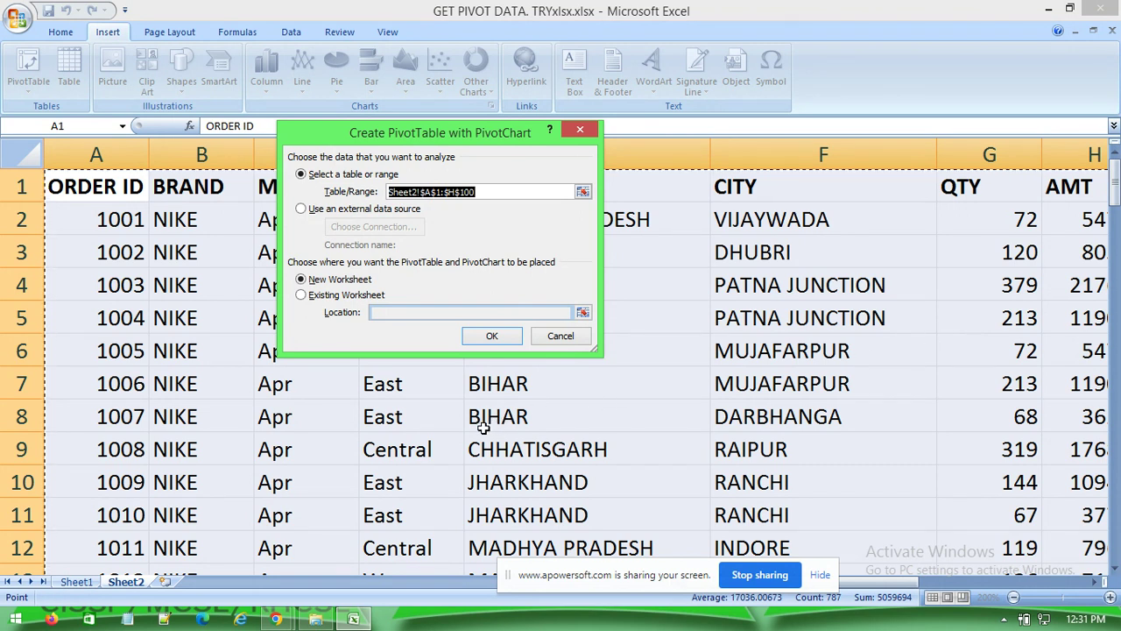
# Create the pivot and chart on new Sheet4 and add STATE as the row field.
pyautogui.click(488, 338)
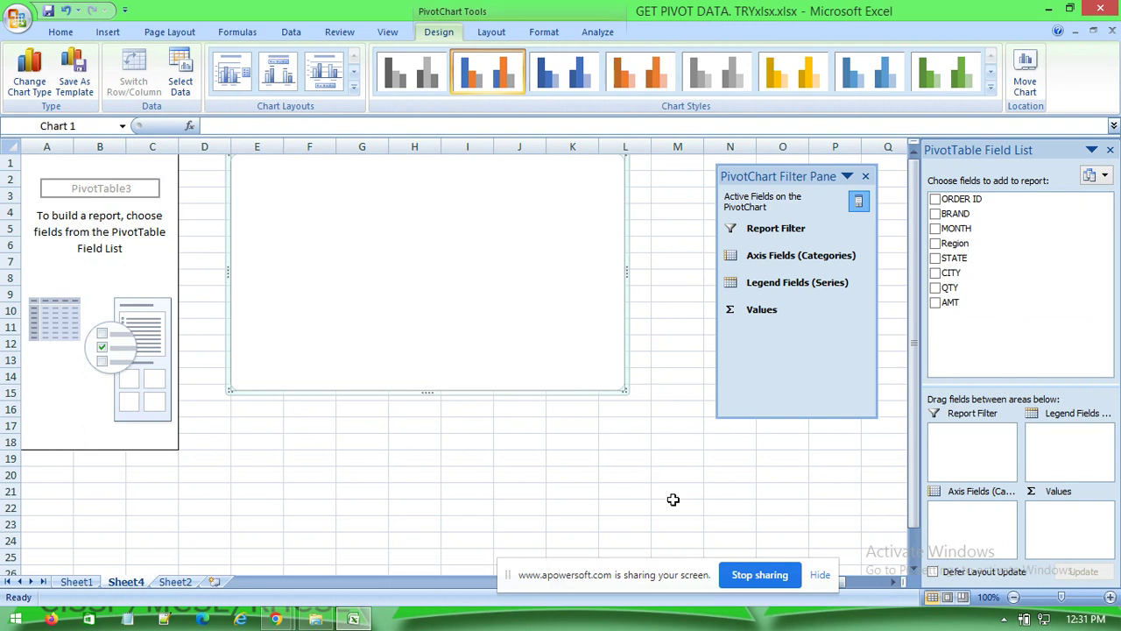
pyautogui.moveTo(515, 575); pyautogui.dragTo(502, 590)
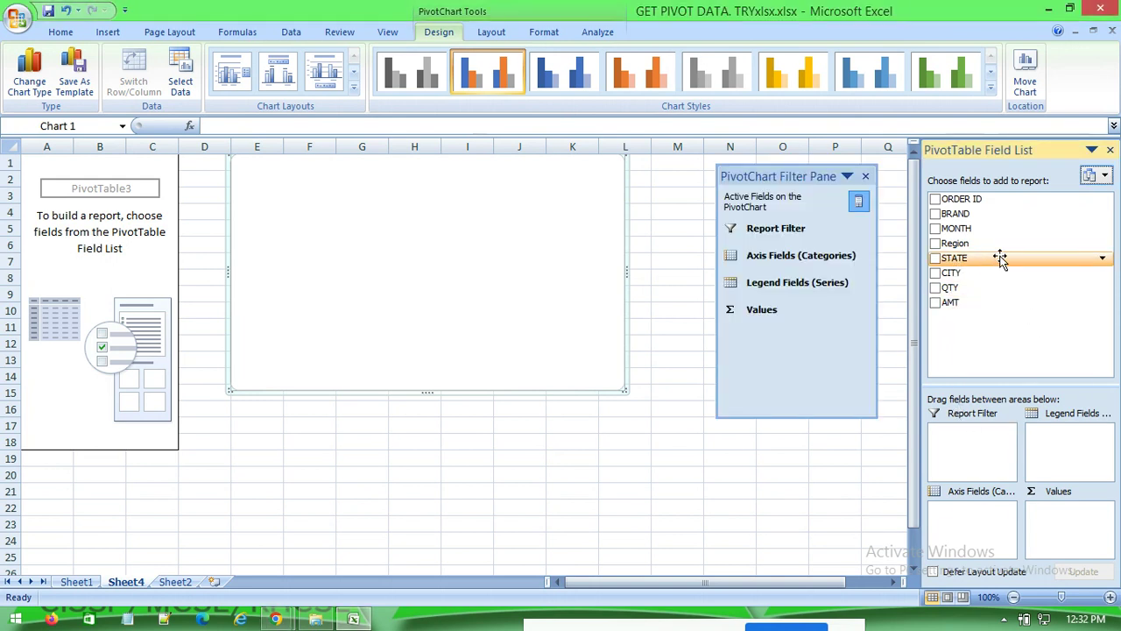
pyautogui.click(935, 258)
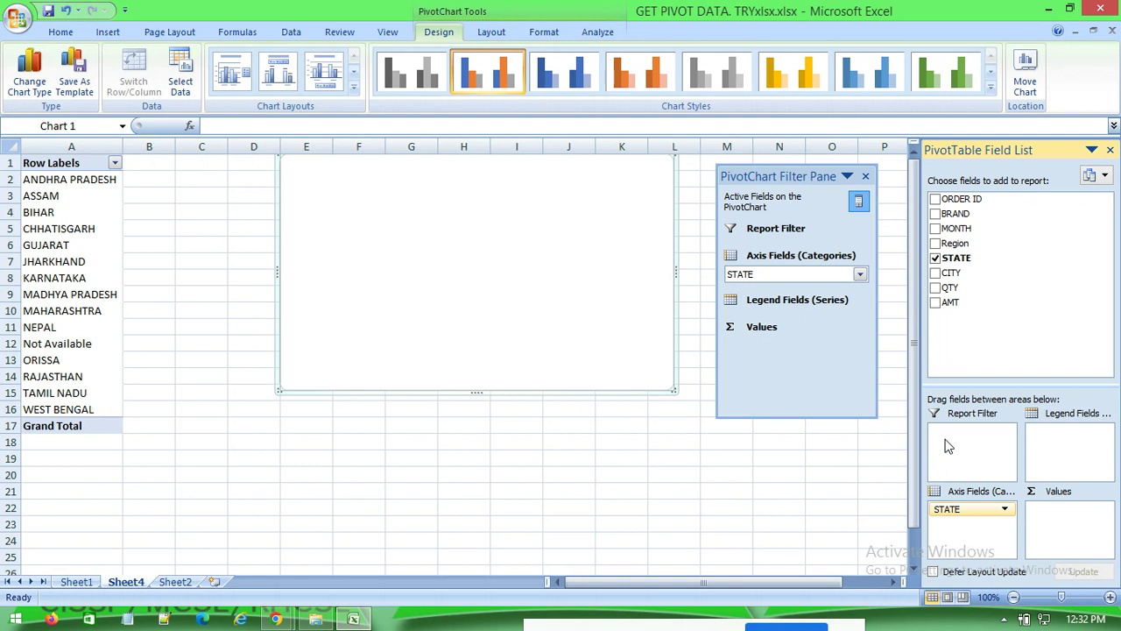
pyautogui.moveTo(1015, 302)
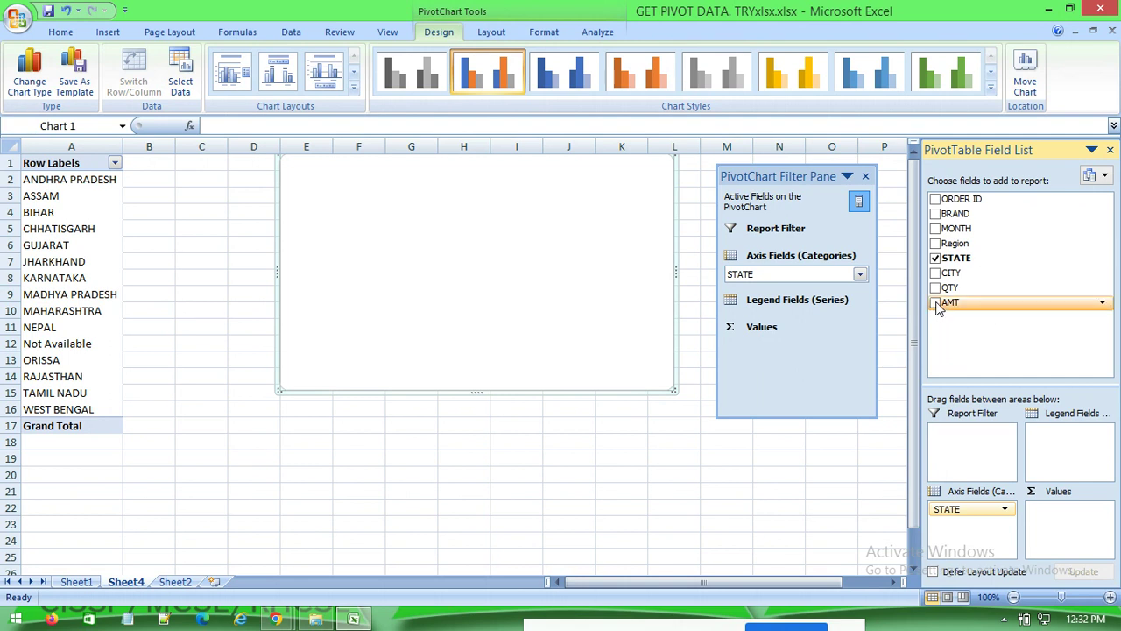
# Tick AMT so the pivot and chart show Sum of AMT for each state.
pyautogui.click(935, 303)
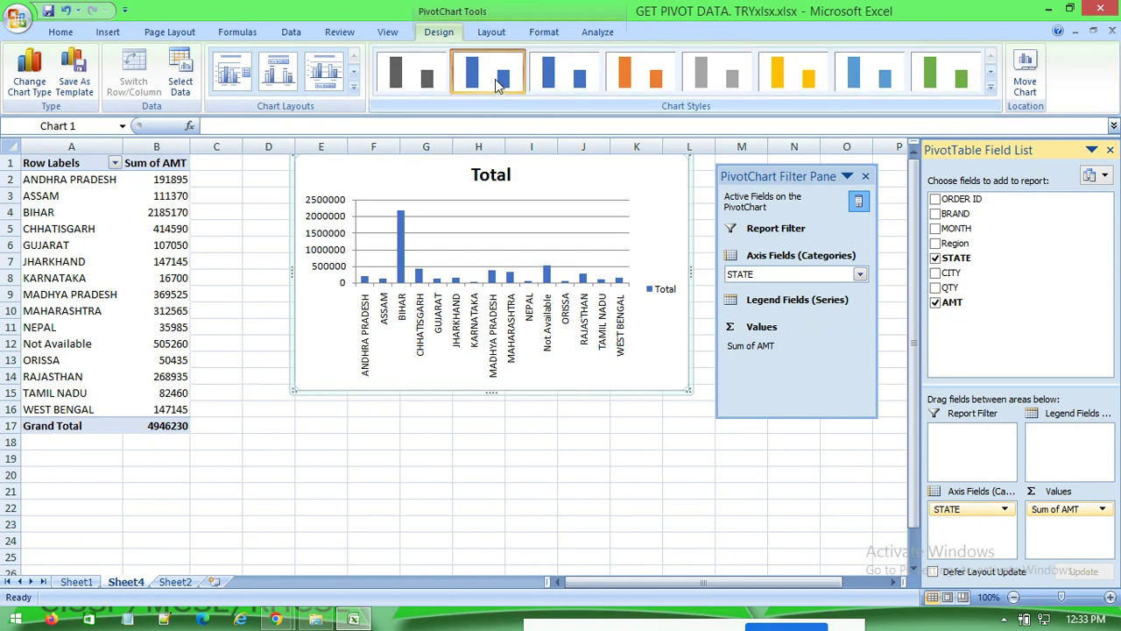
# Try yellow and dark grey chart styles, then settle on orange columns.
pyautogui.click(661, 79)
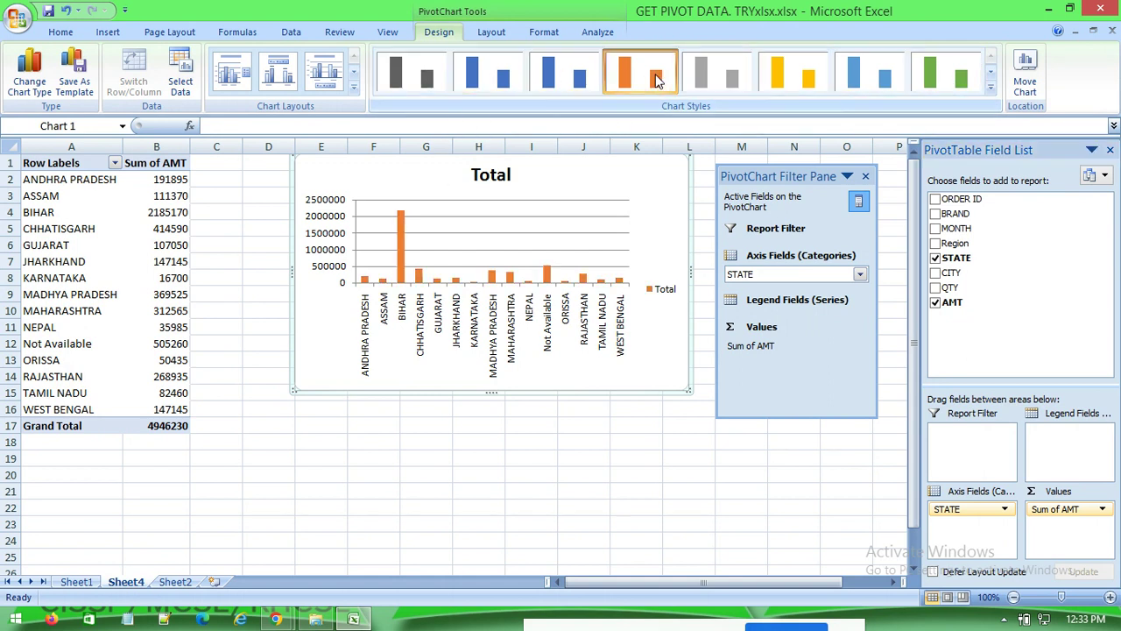
pyautogui.click(723, 79)
pyautogui.click(792, 79)
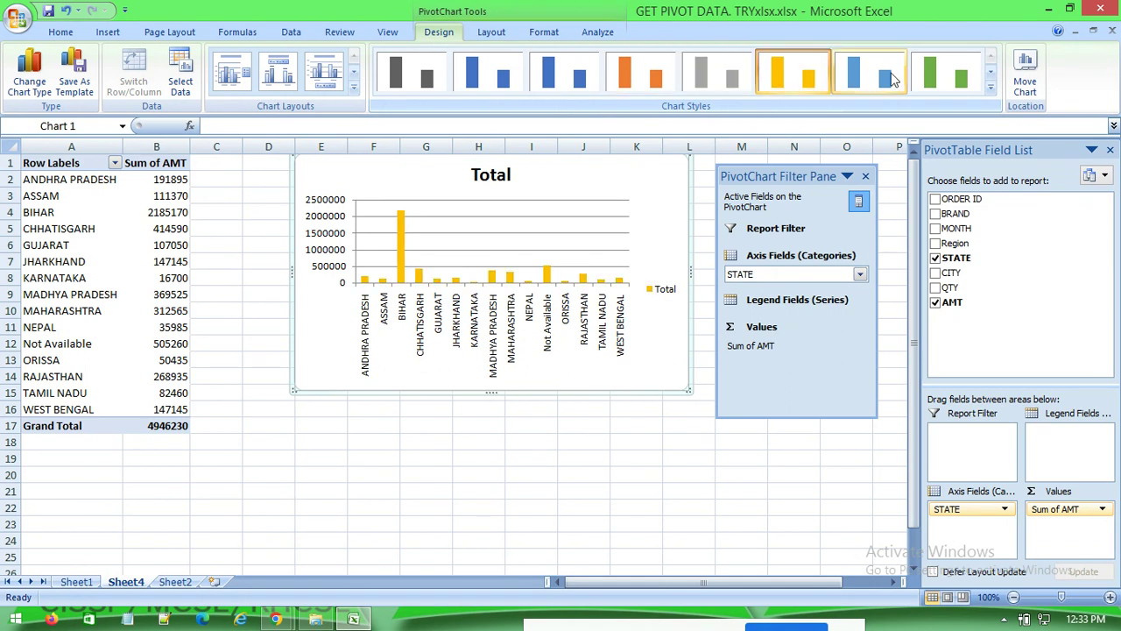
pyautogui.click(883, 79)
pyautogui.click(946, 79)
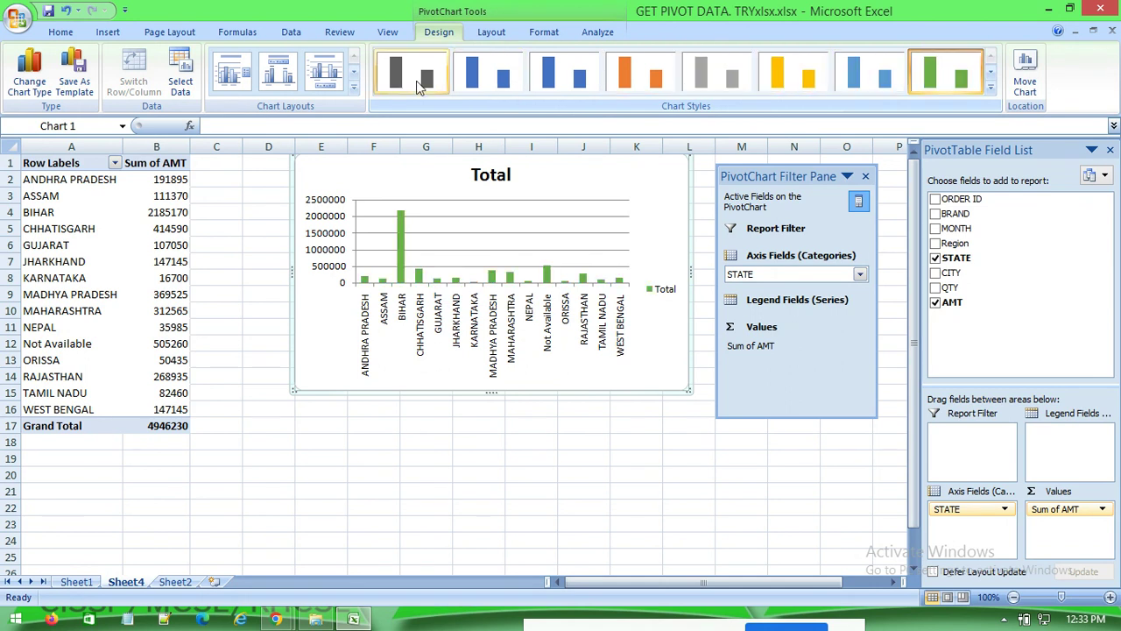
pyautogui.click(440, 79)
pyautogui.click(486, 79)
pyautogui.click(560, 79)
pyautogui.click(635, 79)
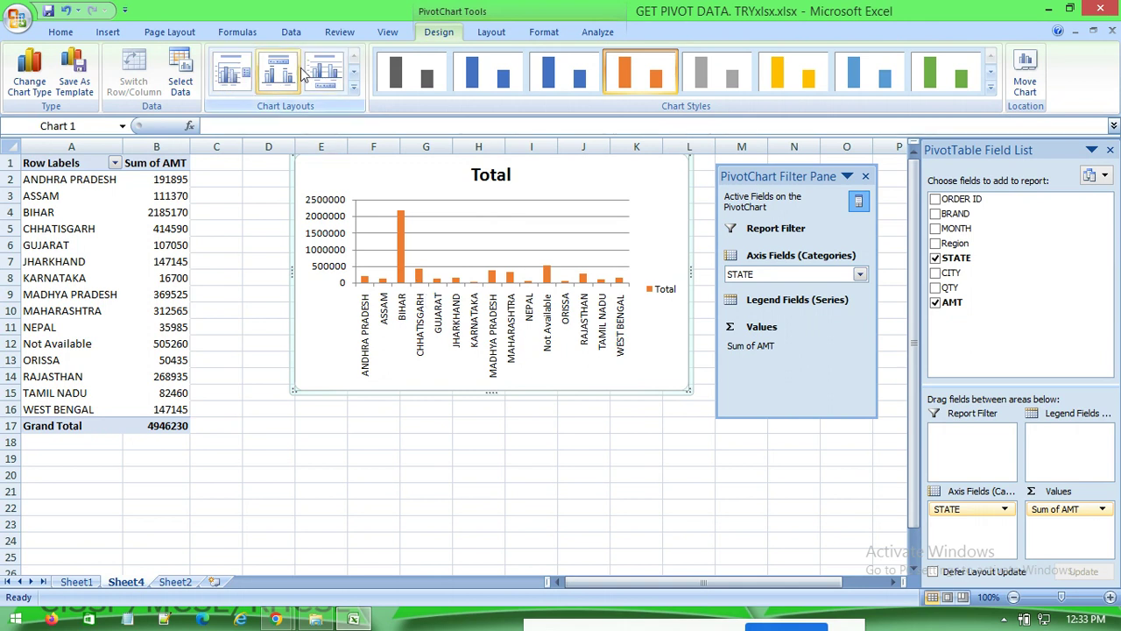
# Test Layouts 3 and 2, then return to Layout 1 with right legend, axis and gridlines.
pyautogui.click(326, 73)
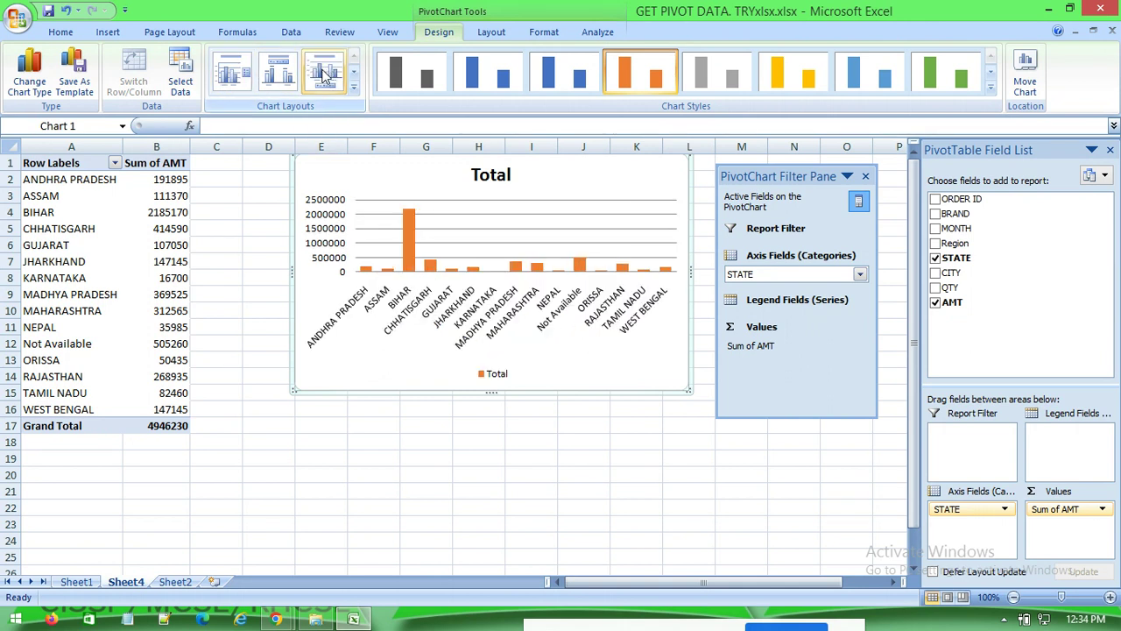
pyautogui.click(292, 92)
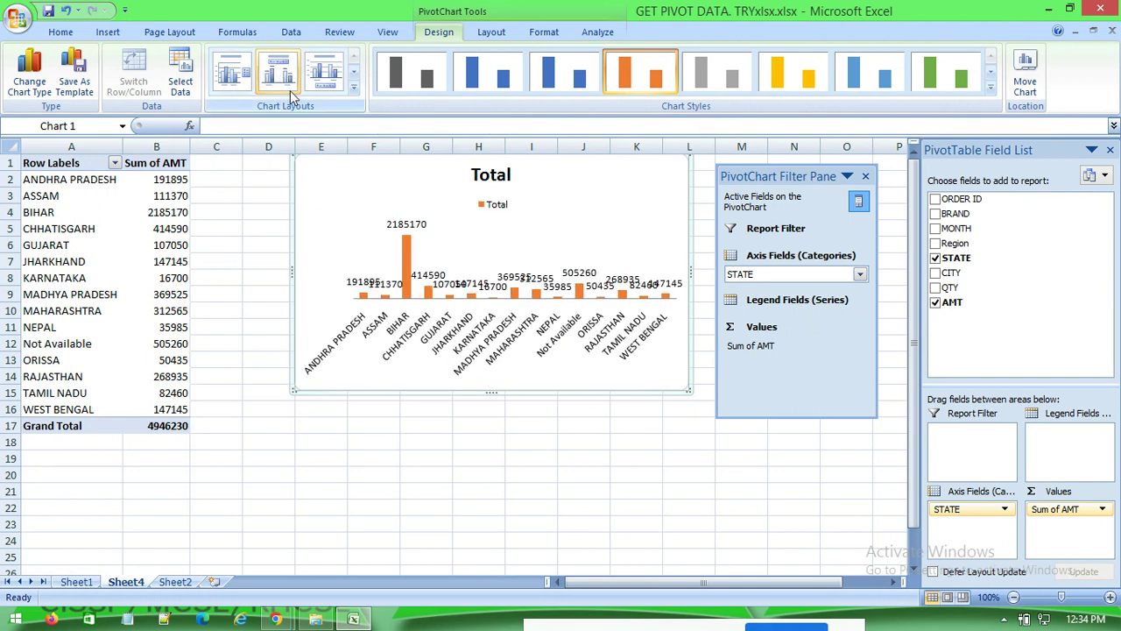
pyautogui.click(233, 73)
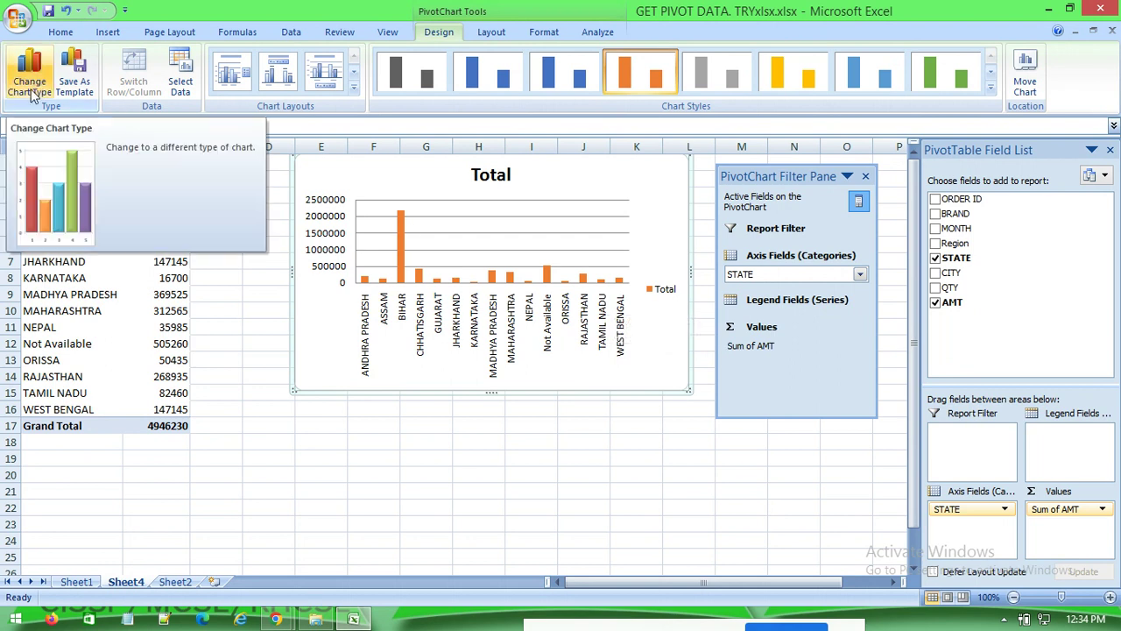
# Convert the Sum of AMT PivotChart to a plain 2-D pie chart.
pyautogui.click(33, 88)
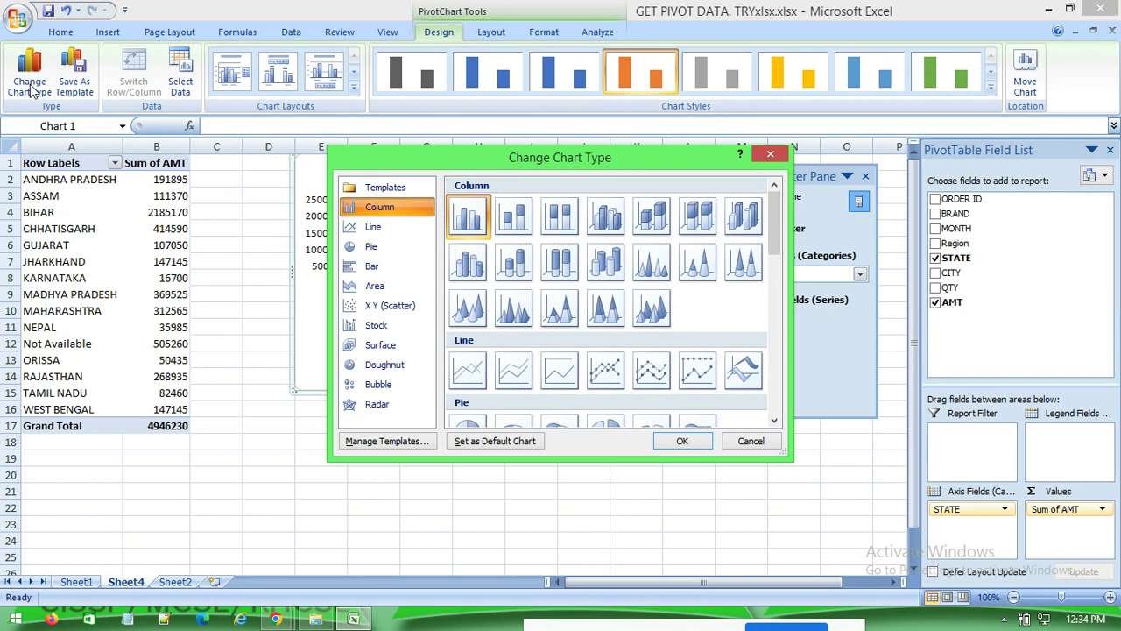
pyautogui.moveTo(478, 167); pyautogui.dragTo(441, 139)
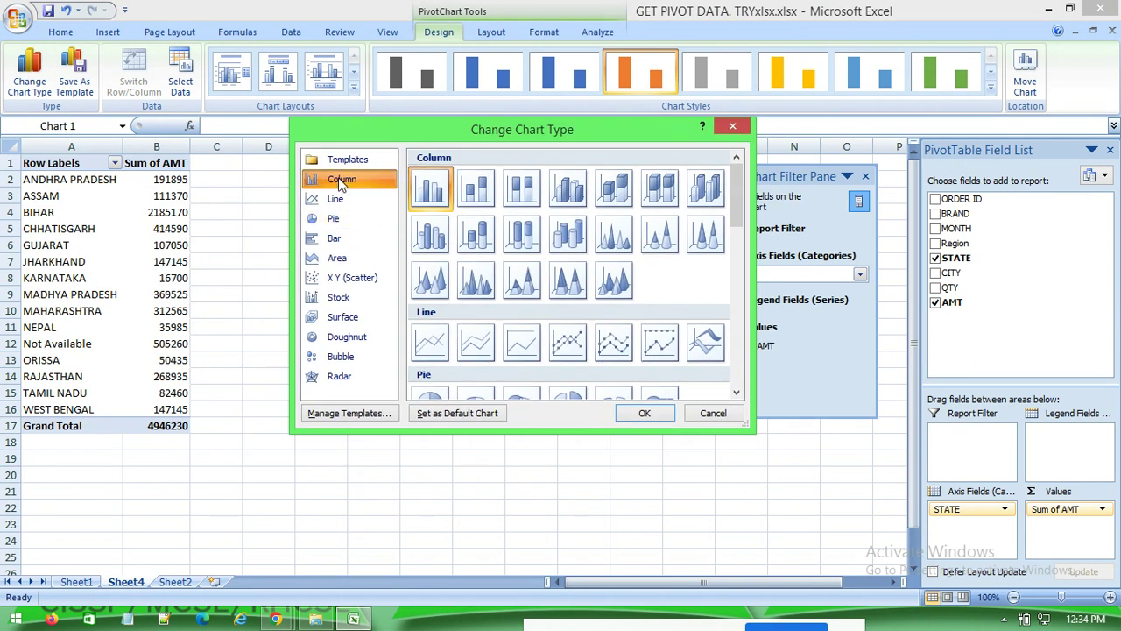
pyautogui.click(333, 201)
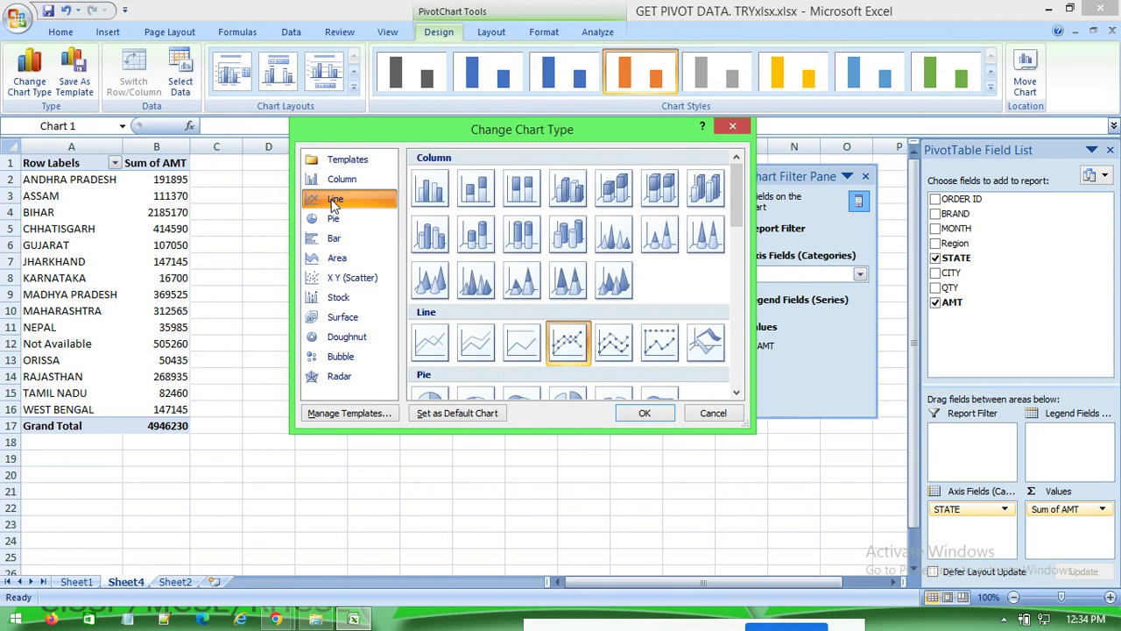
pyautogui.click(334, 242)
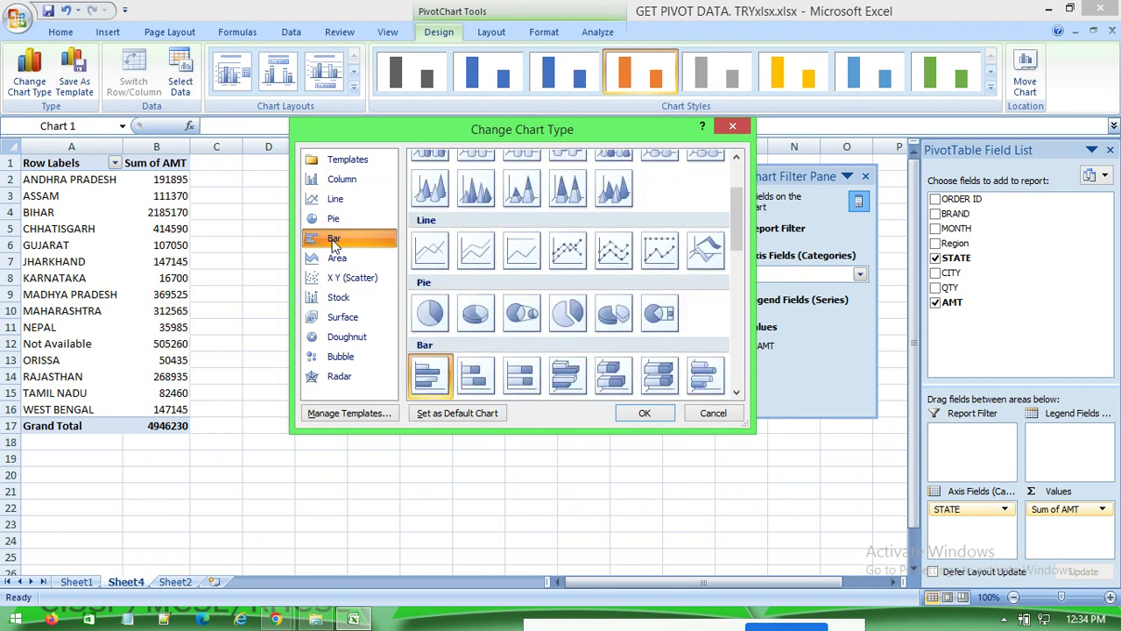
pyautogui.click(334, 259)
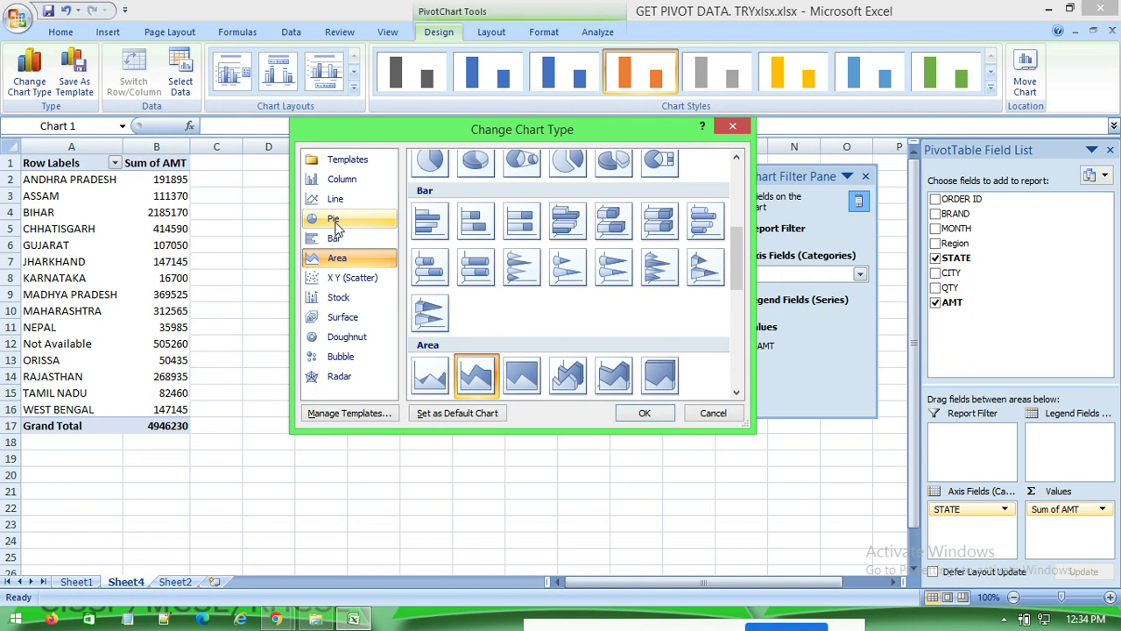
pyautogui.click(334, 221)
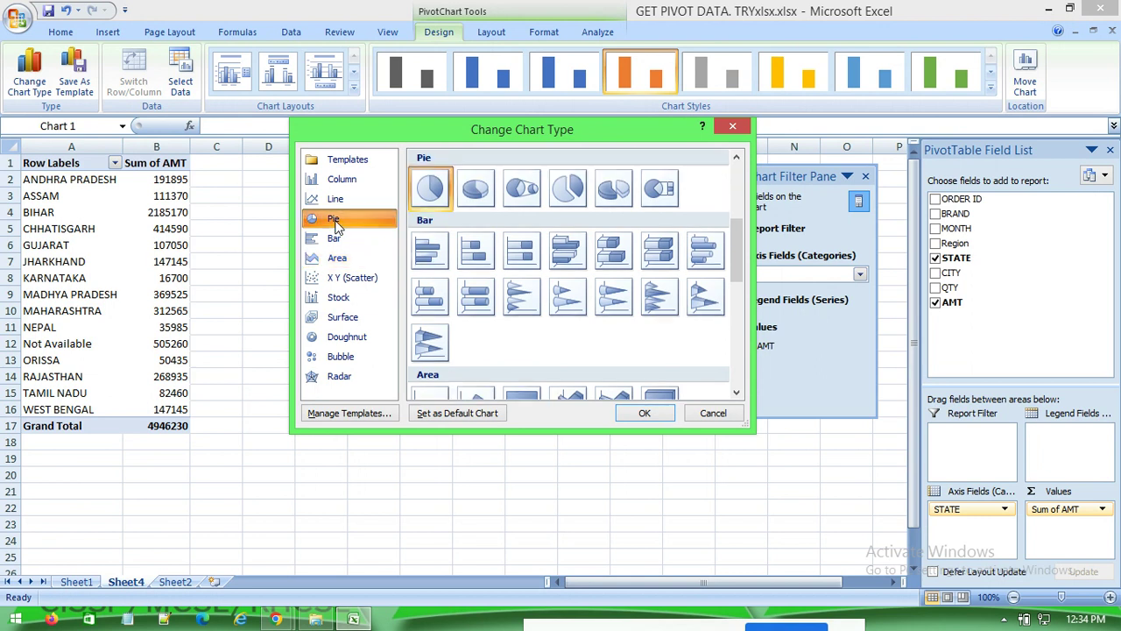
pyautogui.click(430, 191)
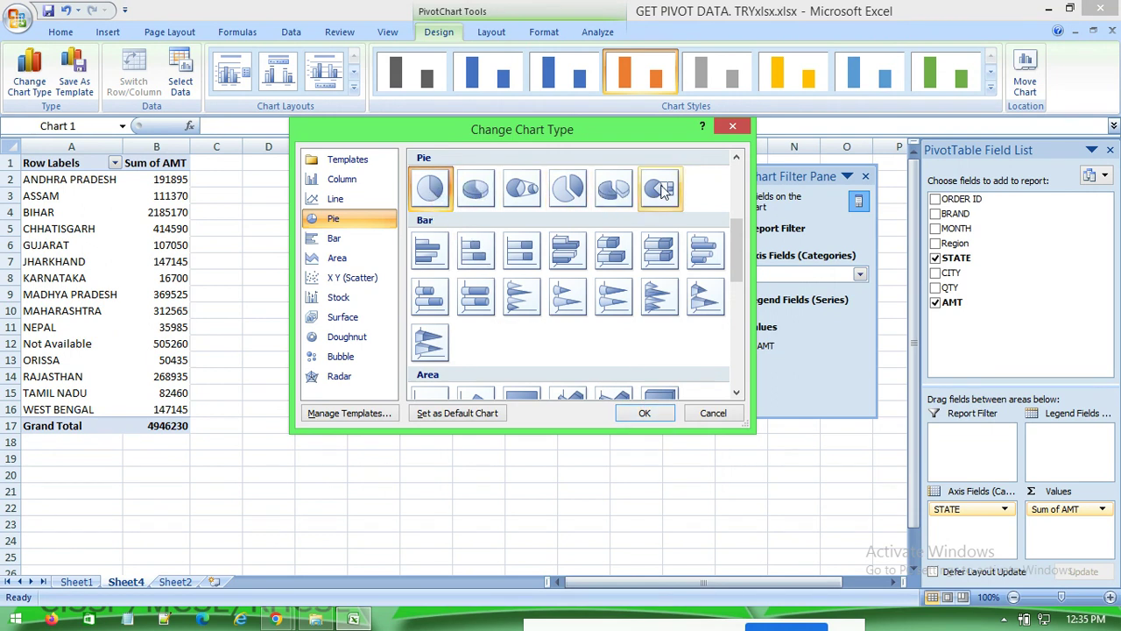
pyautogui.click(645, 414)
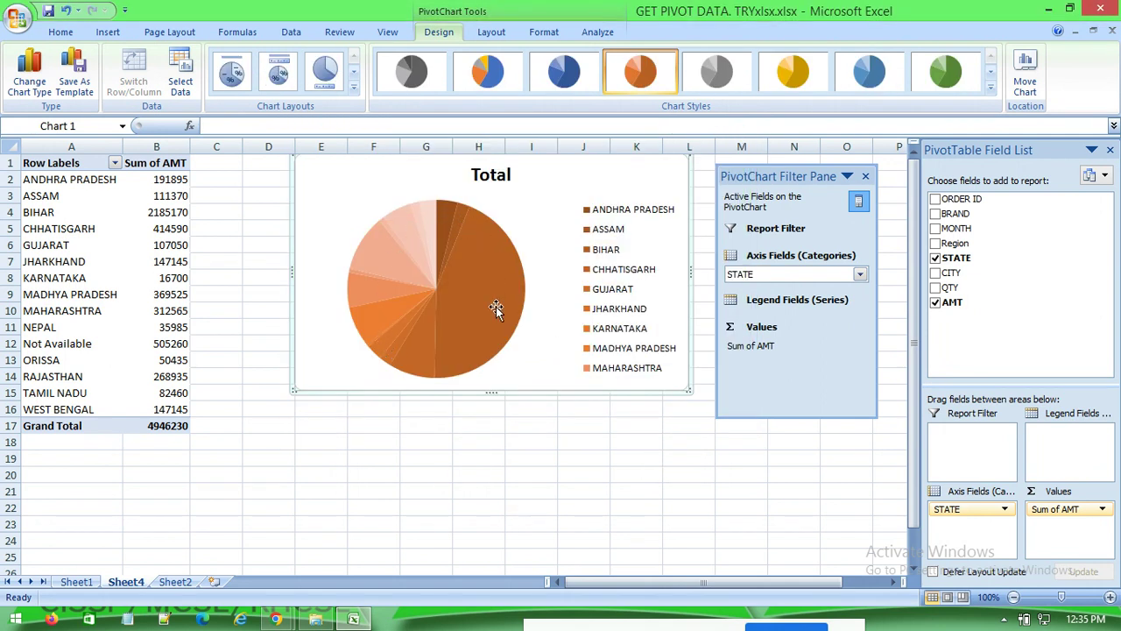
# Try blue and orange pie styles, then apply the multicolour pie style.
pyautogui.click(487, 72)
pyautogui.click(566, 71)
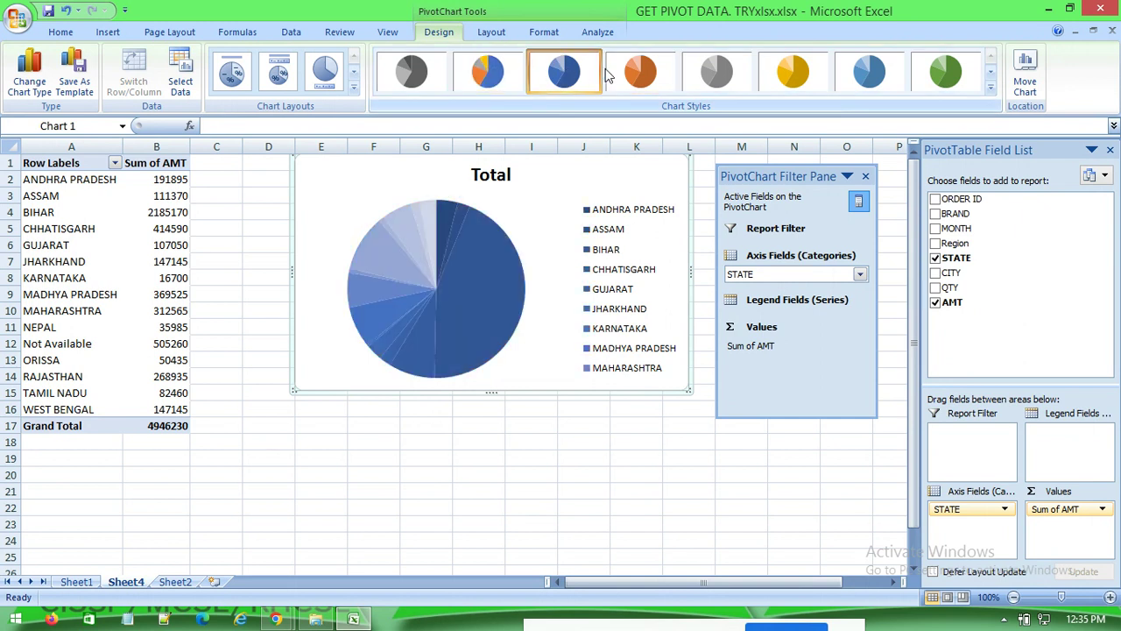
pyautogui.click(632, 70)
pyautogui.click(504, 83)
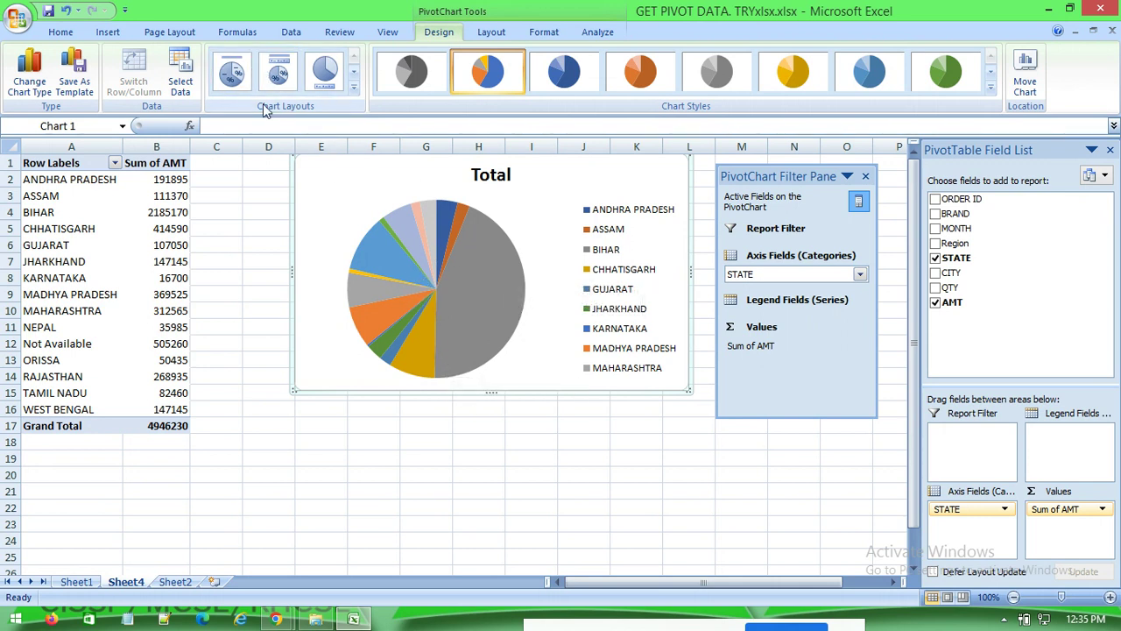
# Try several pie layouts, finishing with the legend below the pie and no title or labels.
pyautogui.click(233, 76)
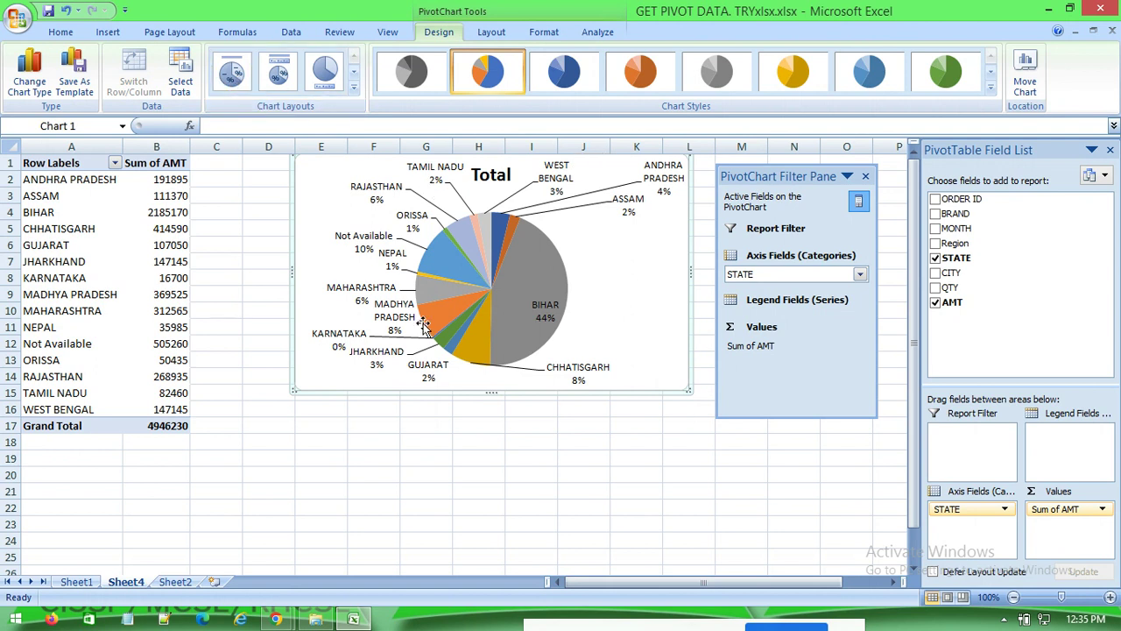
pyautogui.click(278, 76)
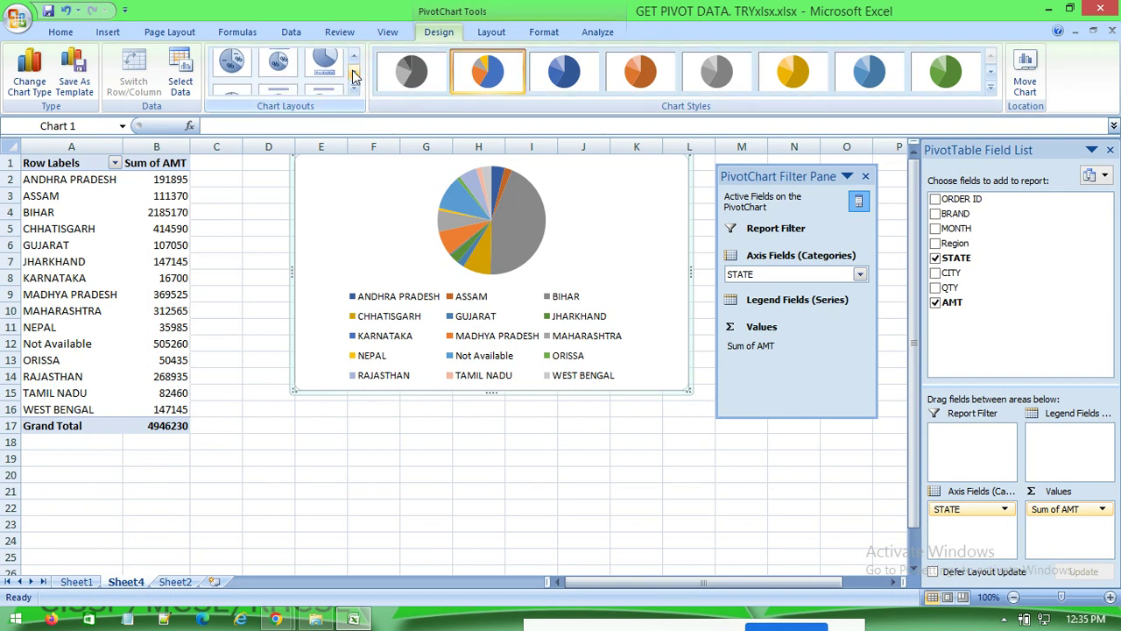
pyautogui.click(330, 81)
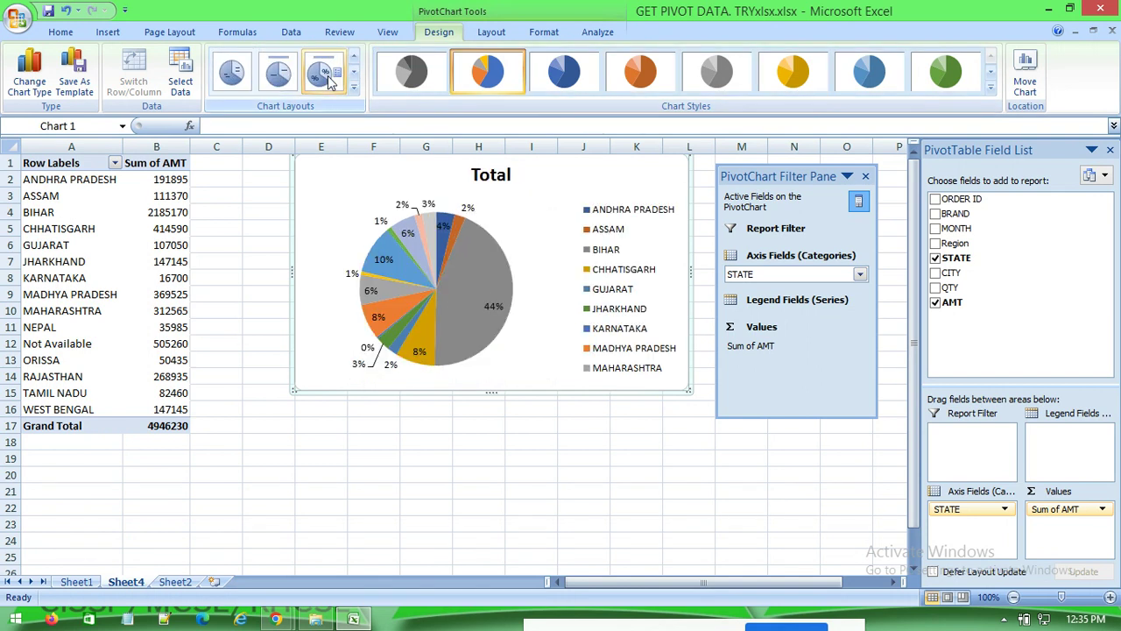
pyautogui.click(279, 77)
pyautogui.click(231, 74)
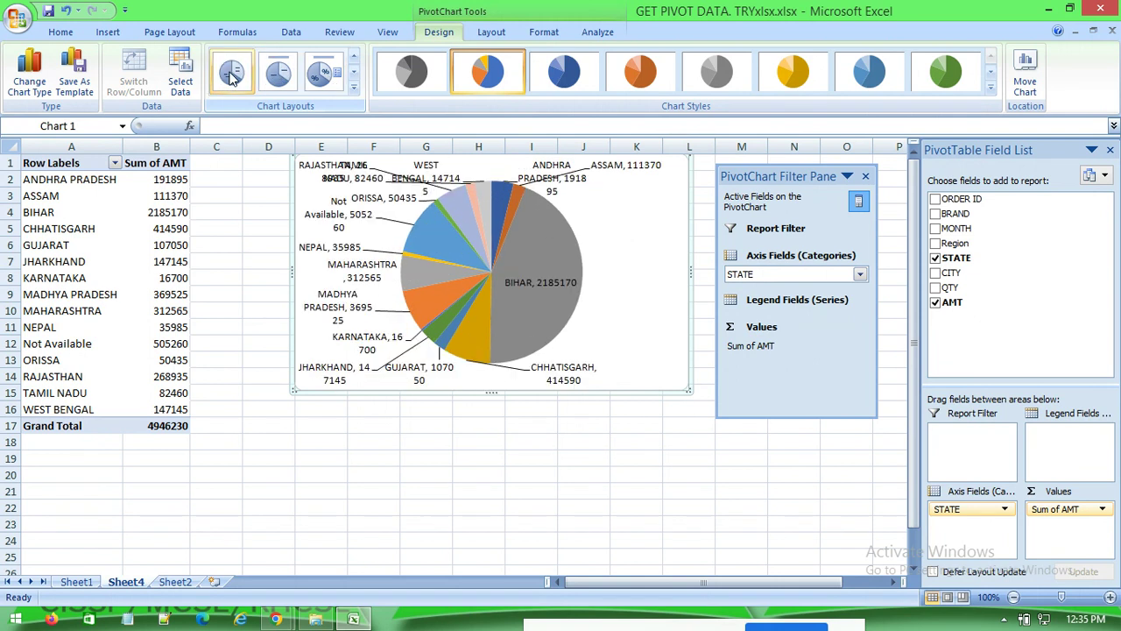
pyautogui.click(354, 87)
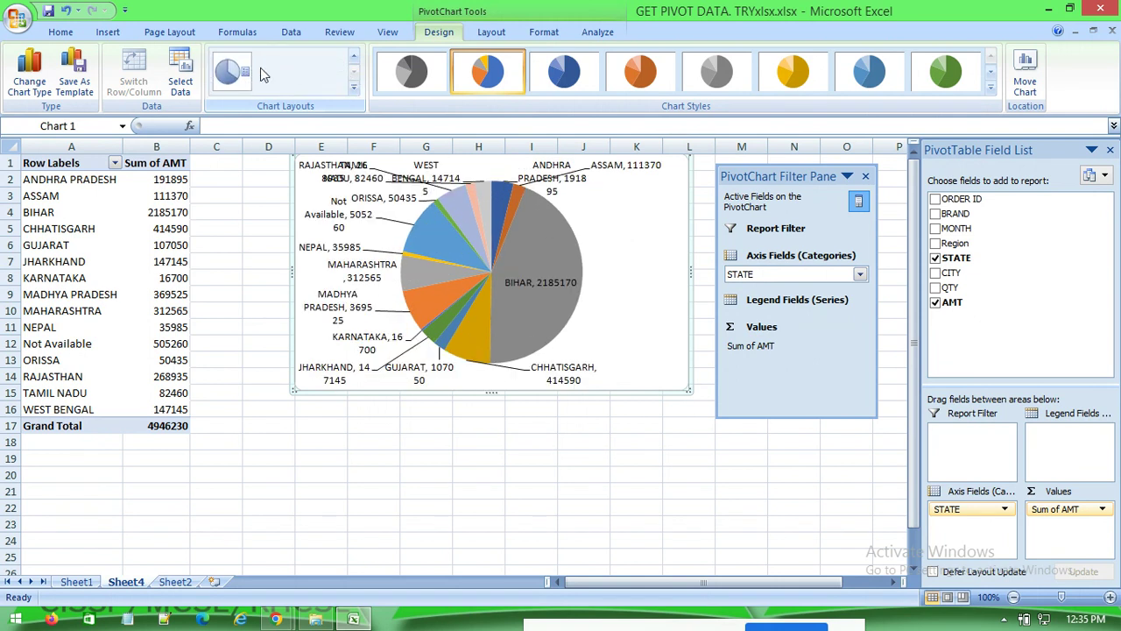
pyautogui.click(230, 72)
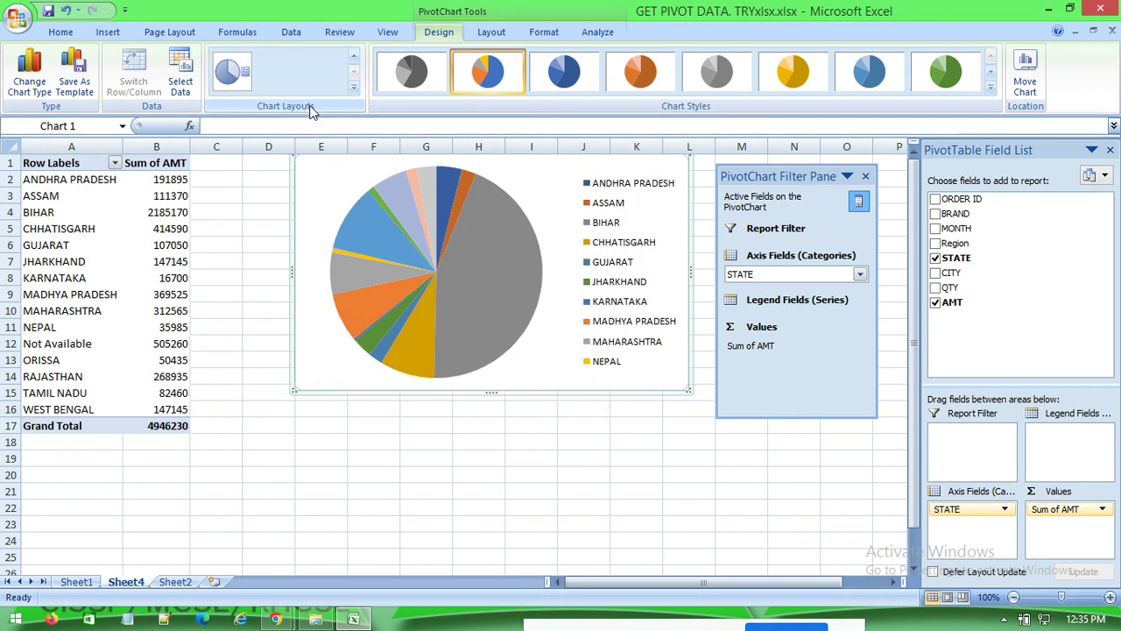
pyautogui.click(354, 57)
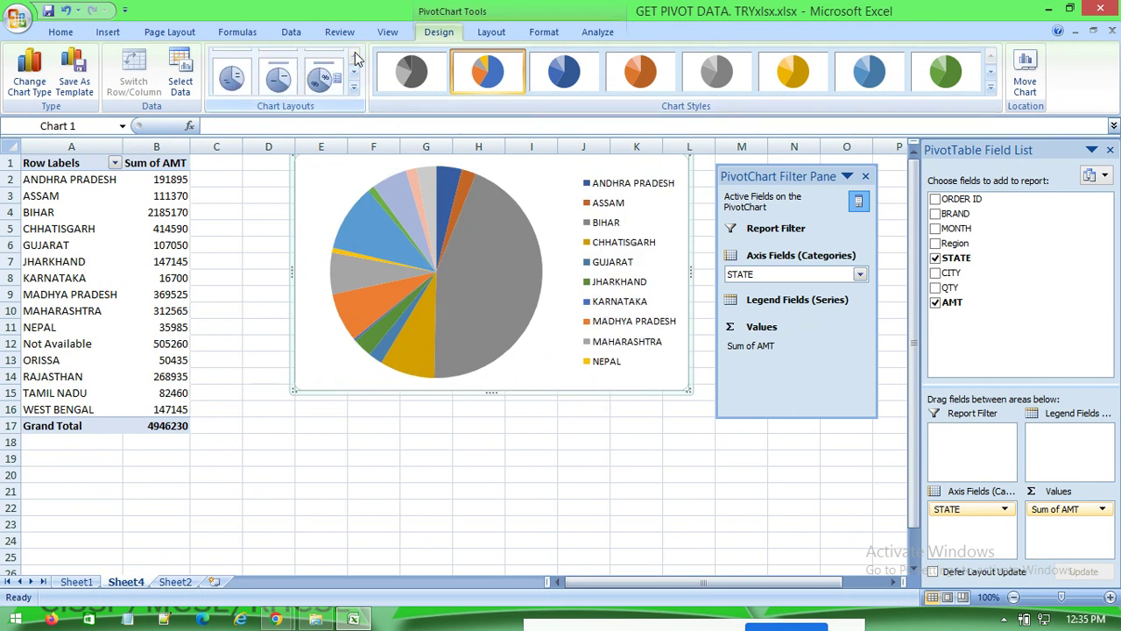
pyautogui.click(291, 77)
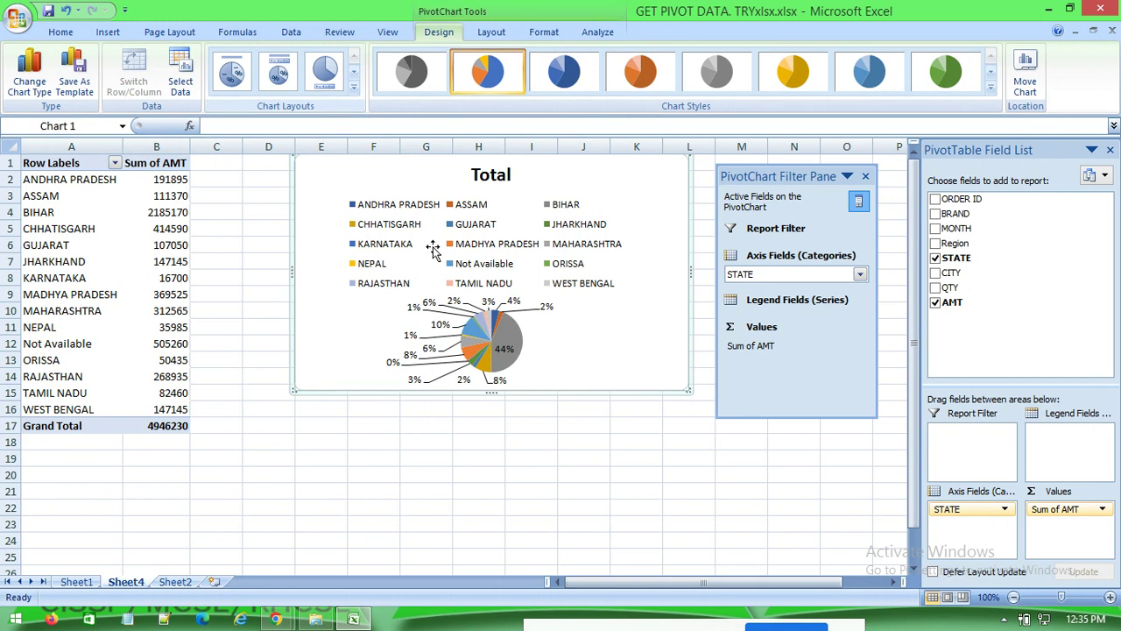
pyautogui.click(323, 74)
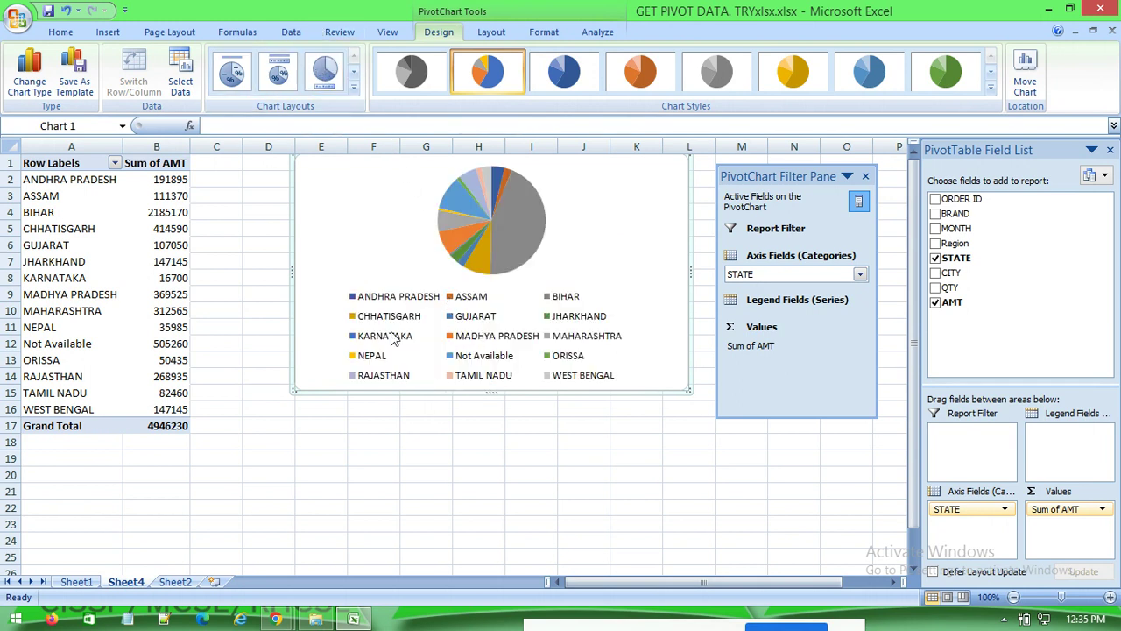